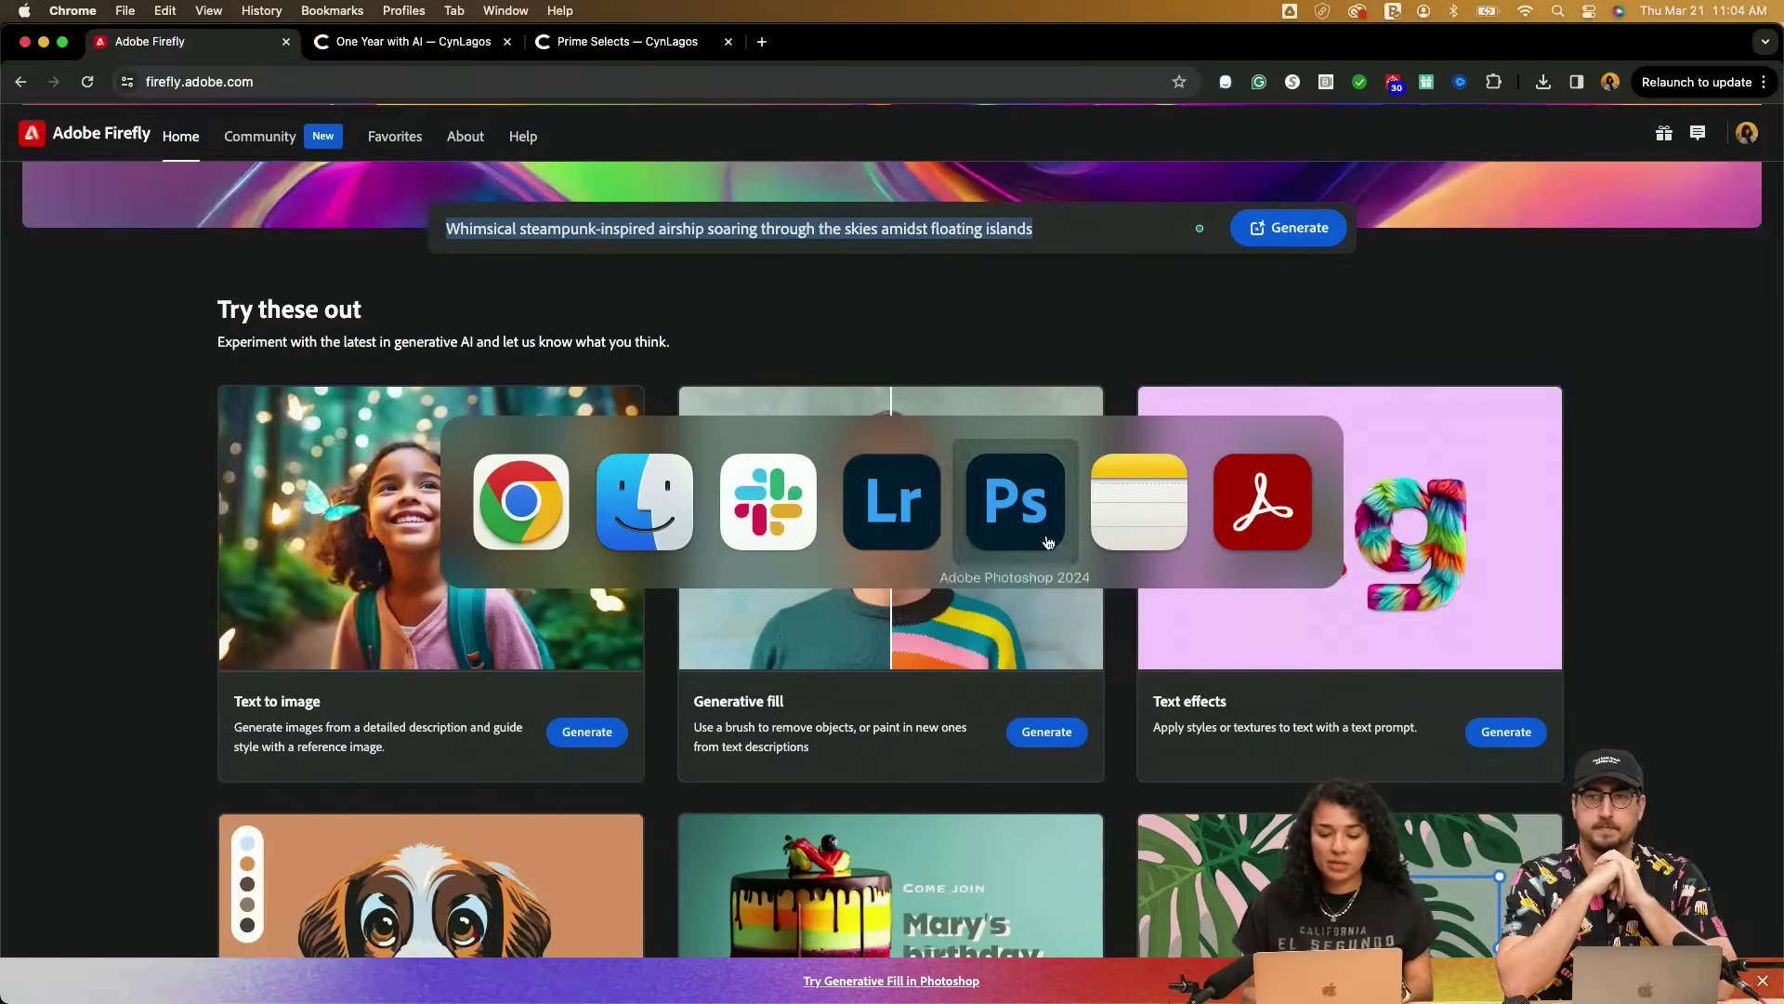
In Photoshop, collapse Portraits, expand AI Ingredients and select the text-to-image transparent layer
click(1048, 542)
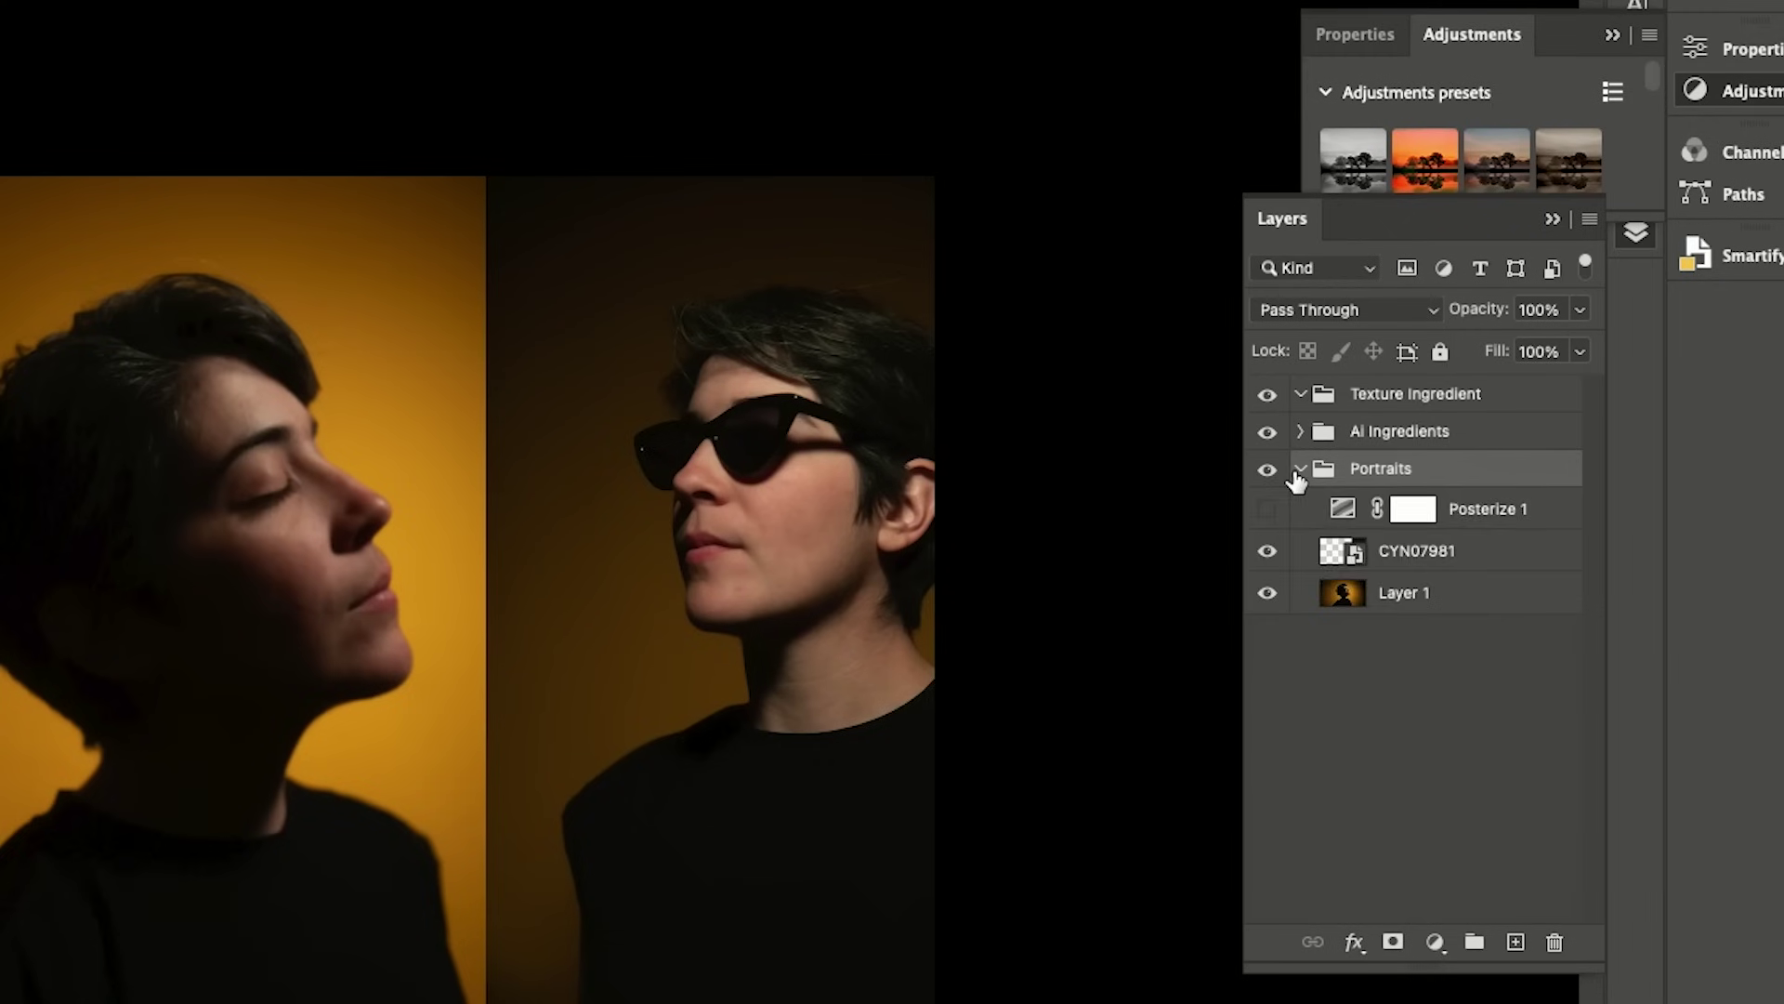
click(1299, 469)
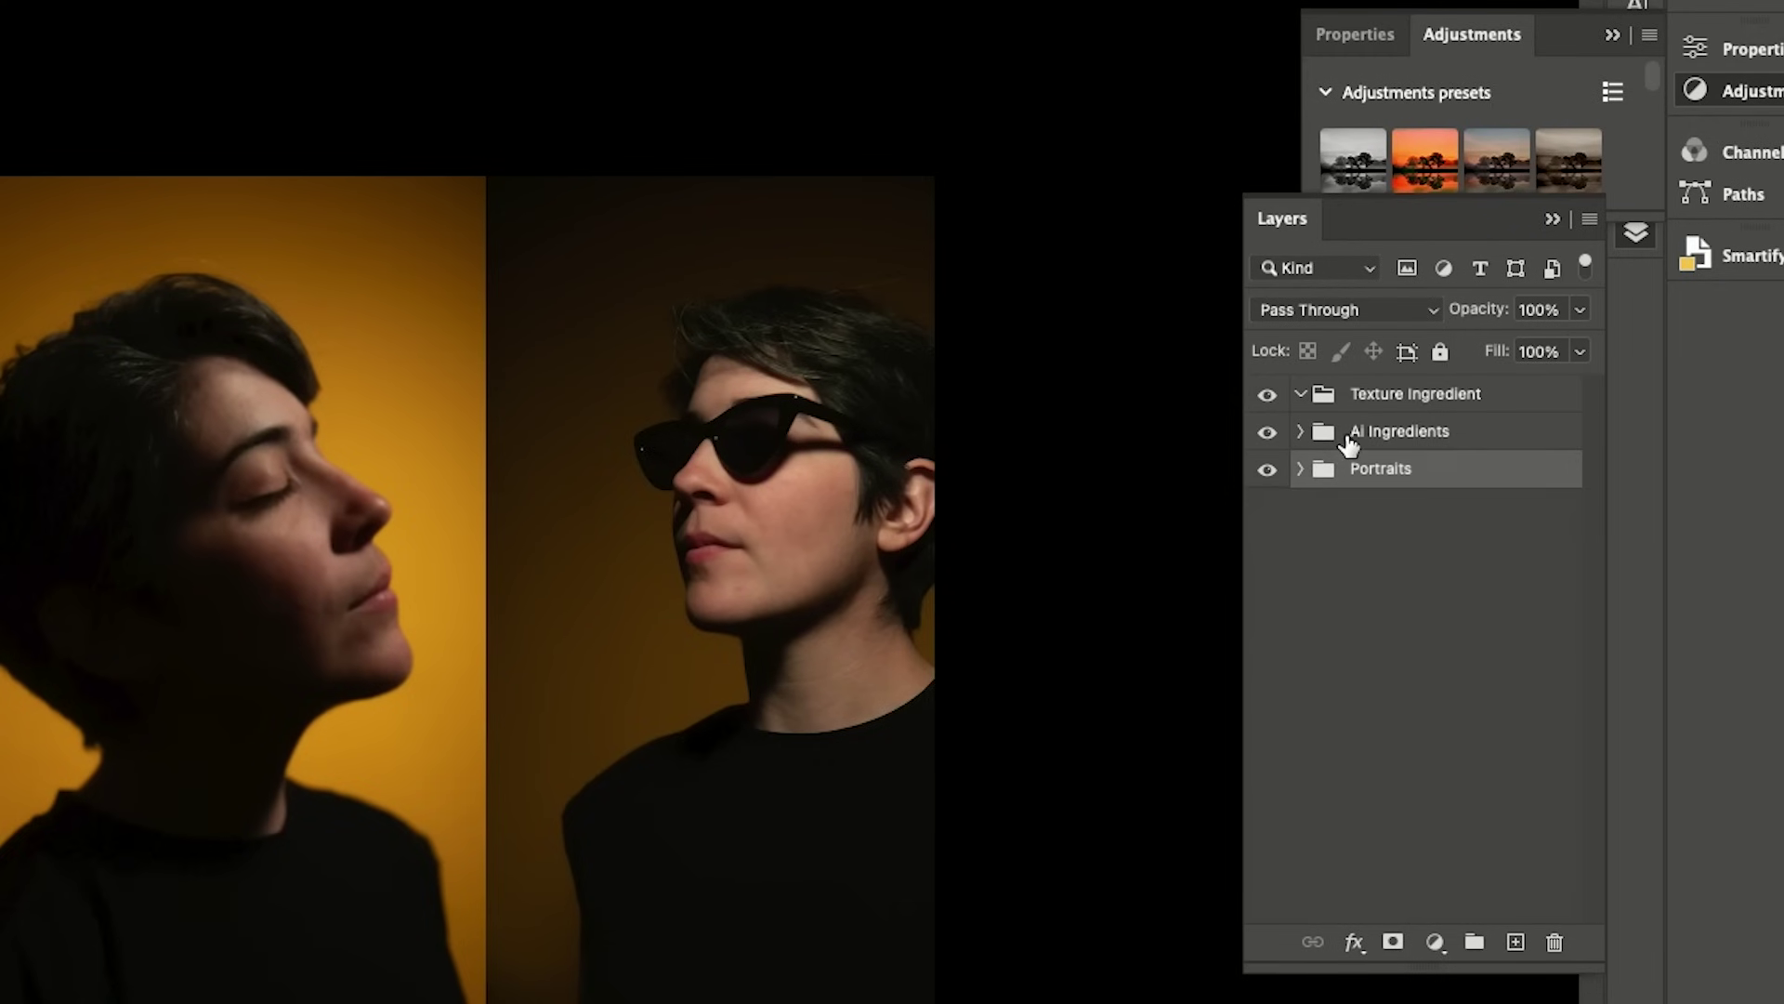
click(1317, 430)
click(1303, 432)
click(1435, 479)
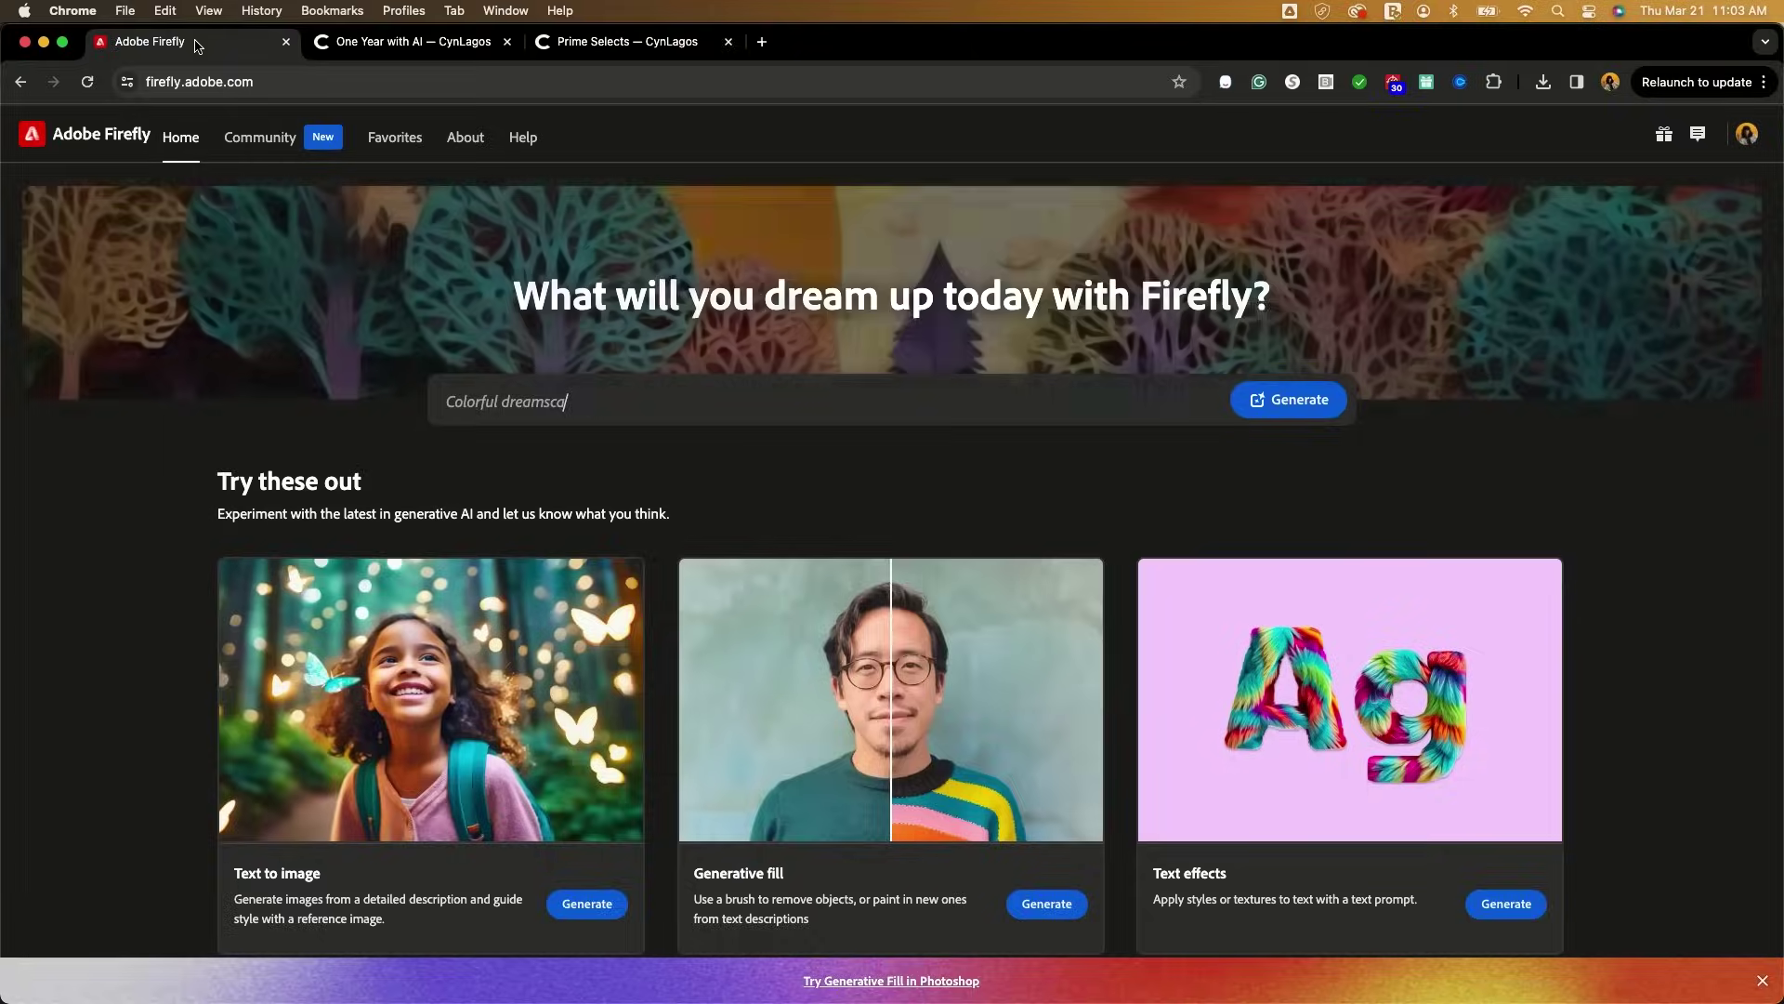
Generate images from the prompt 'leaves floating in the sky detailed bokeh'
text(leaves floating in)
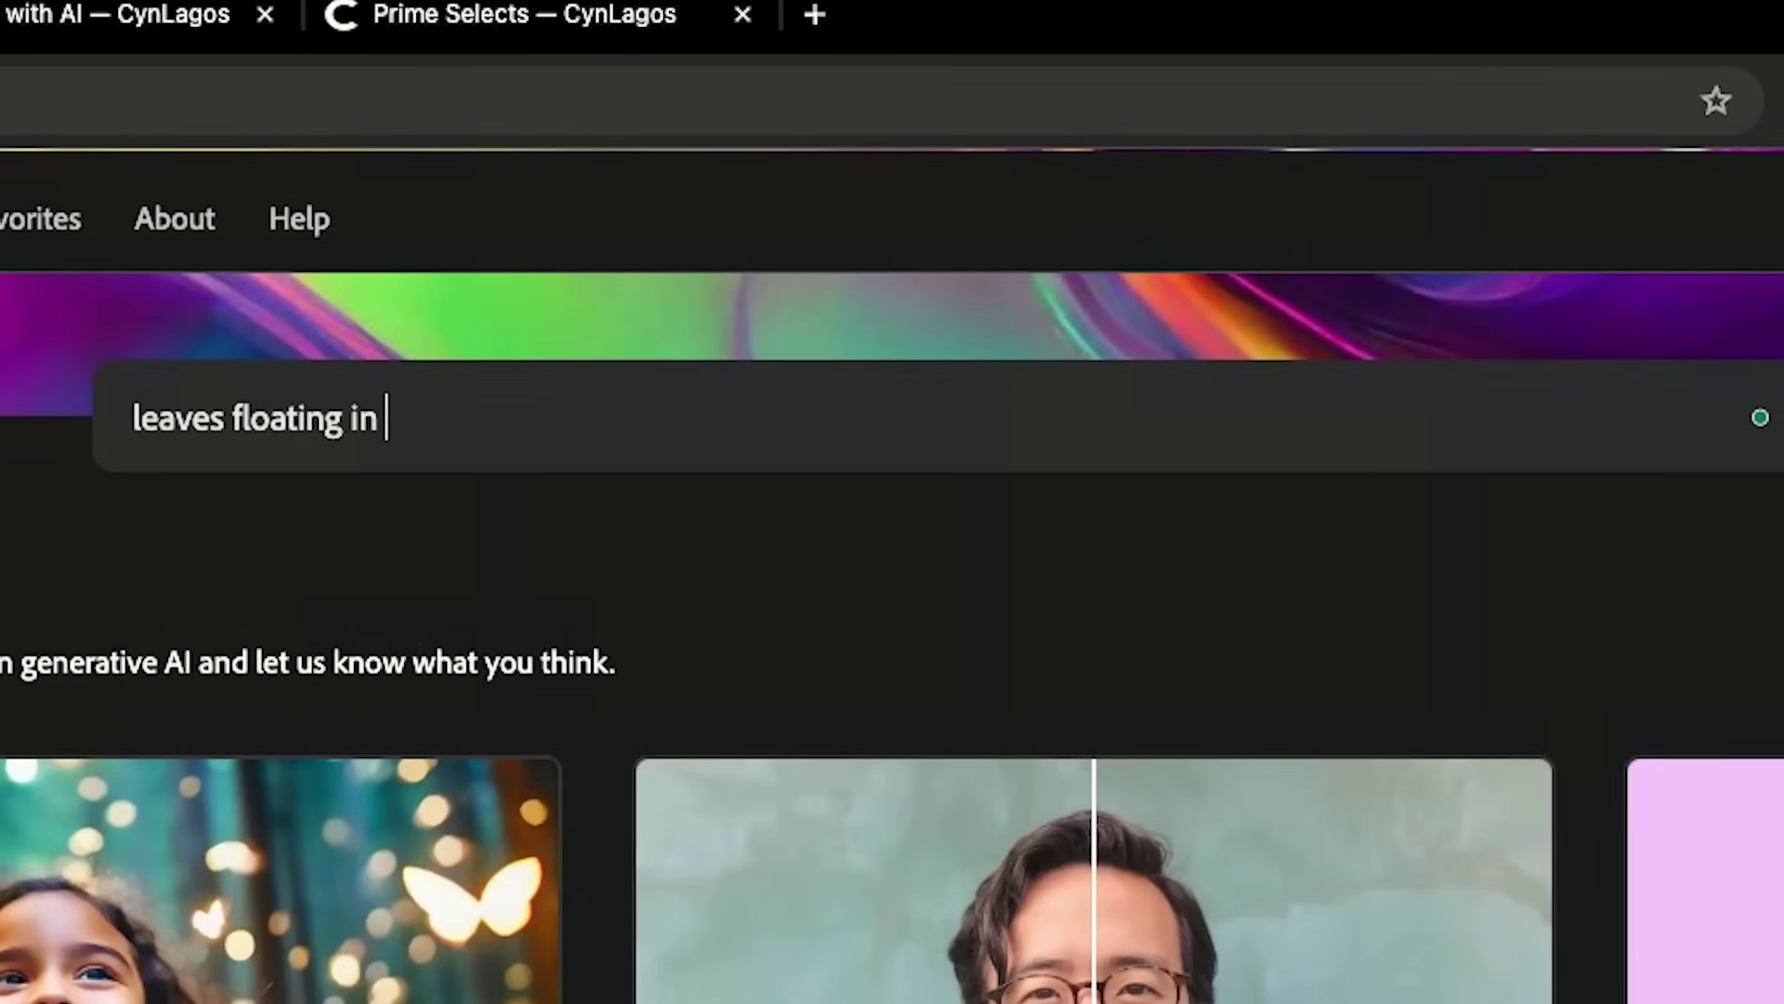
text( the sky d)
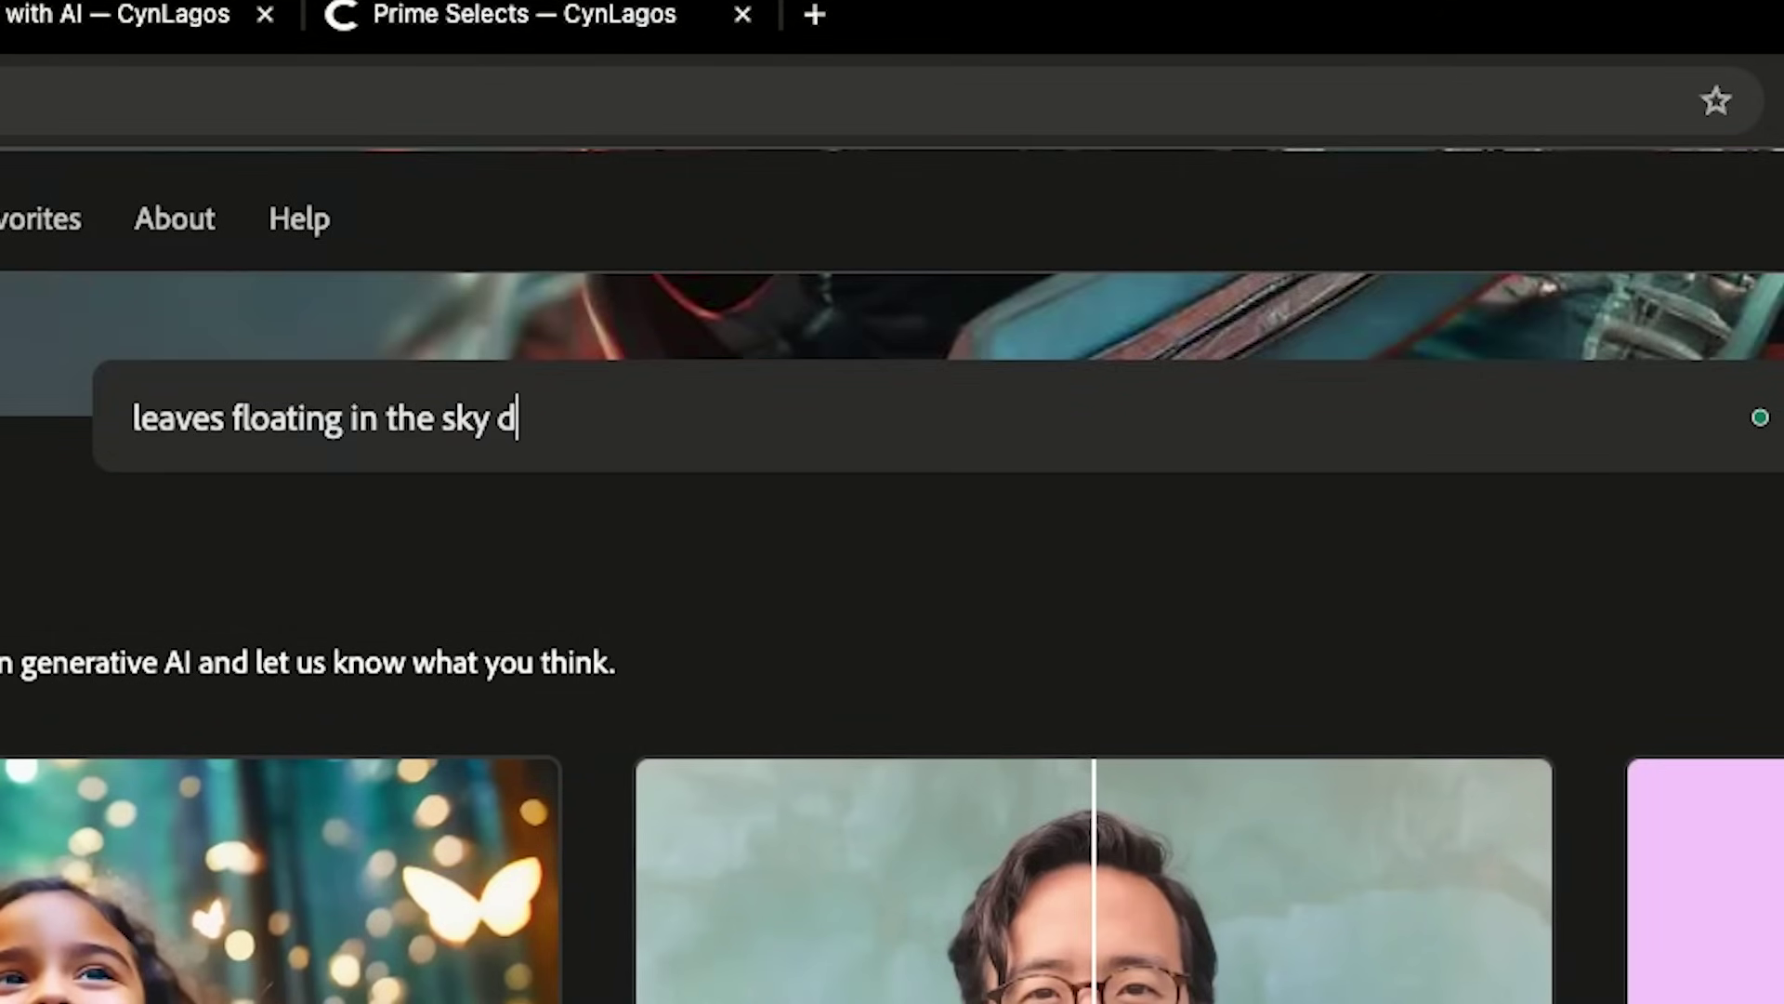
text(etailed bokeh)
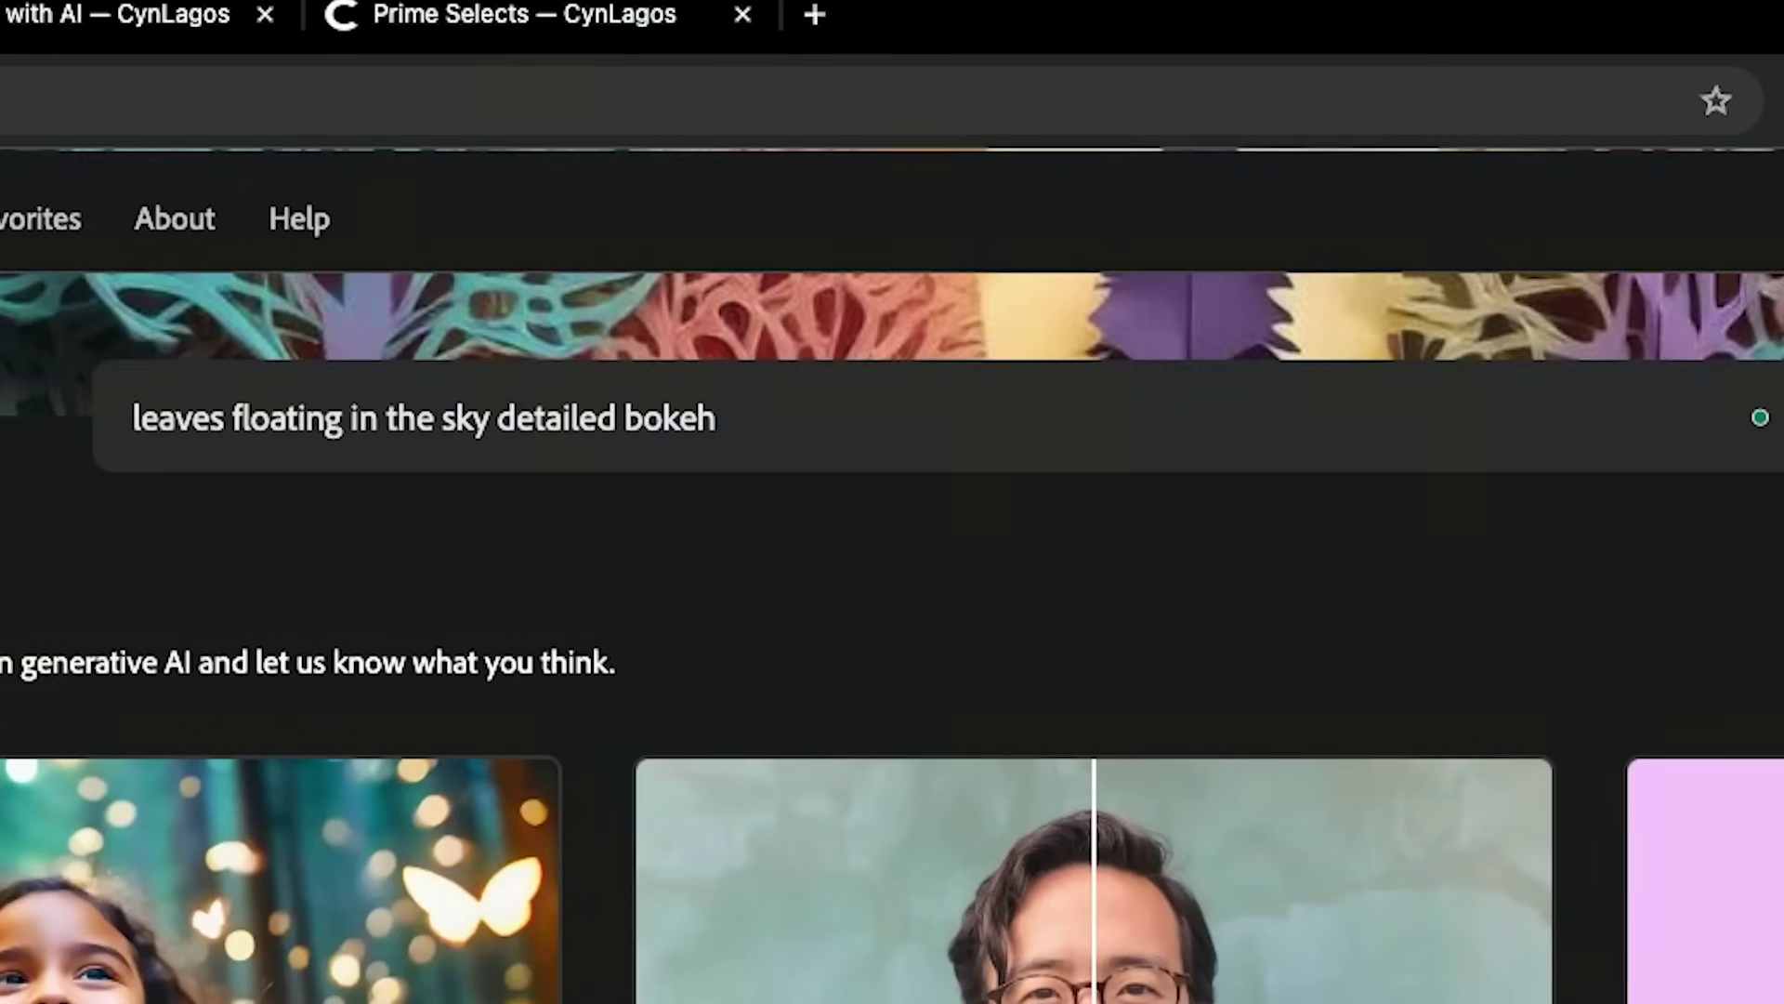
key(super+a)
key(Return)
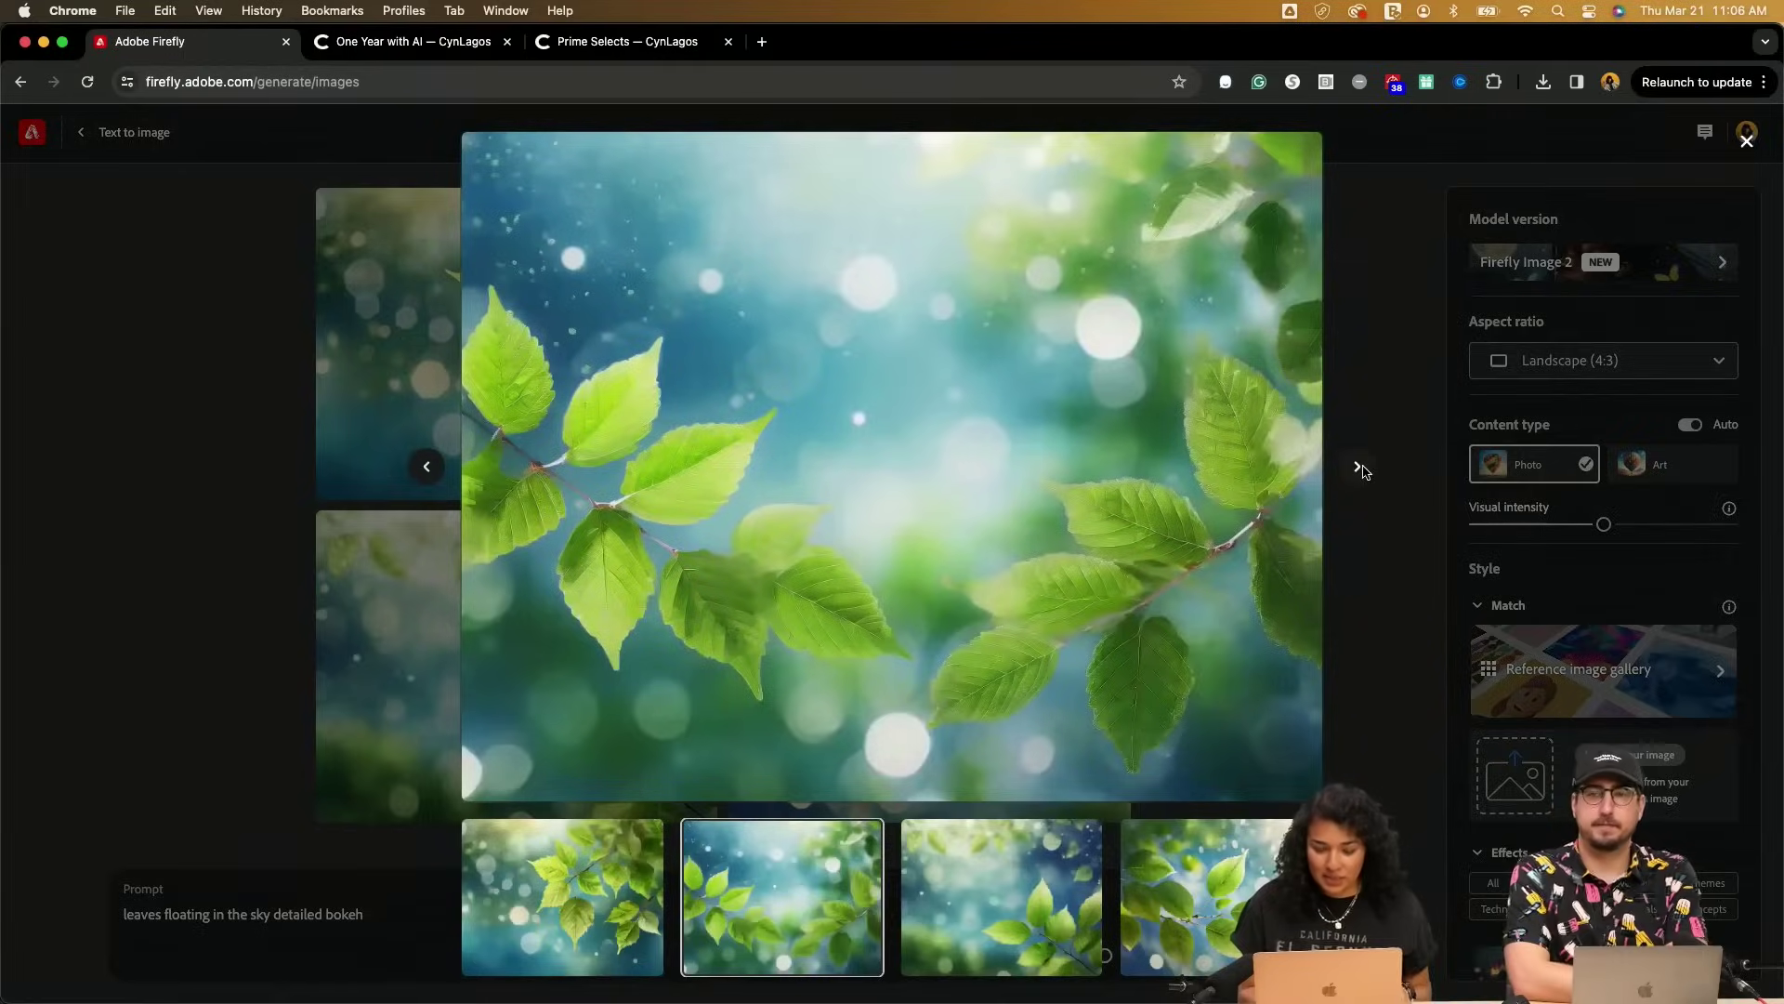
Download the next generated leaf image
click(1357, 467)
click(1267, 151)
click(1279, 247)
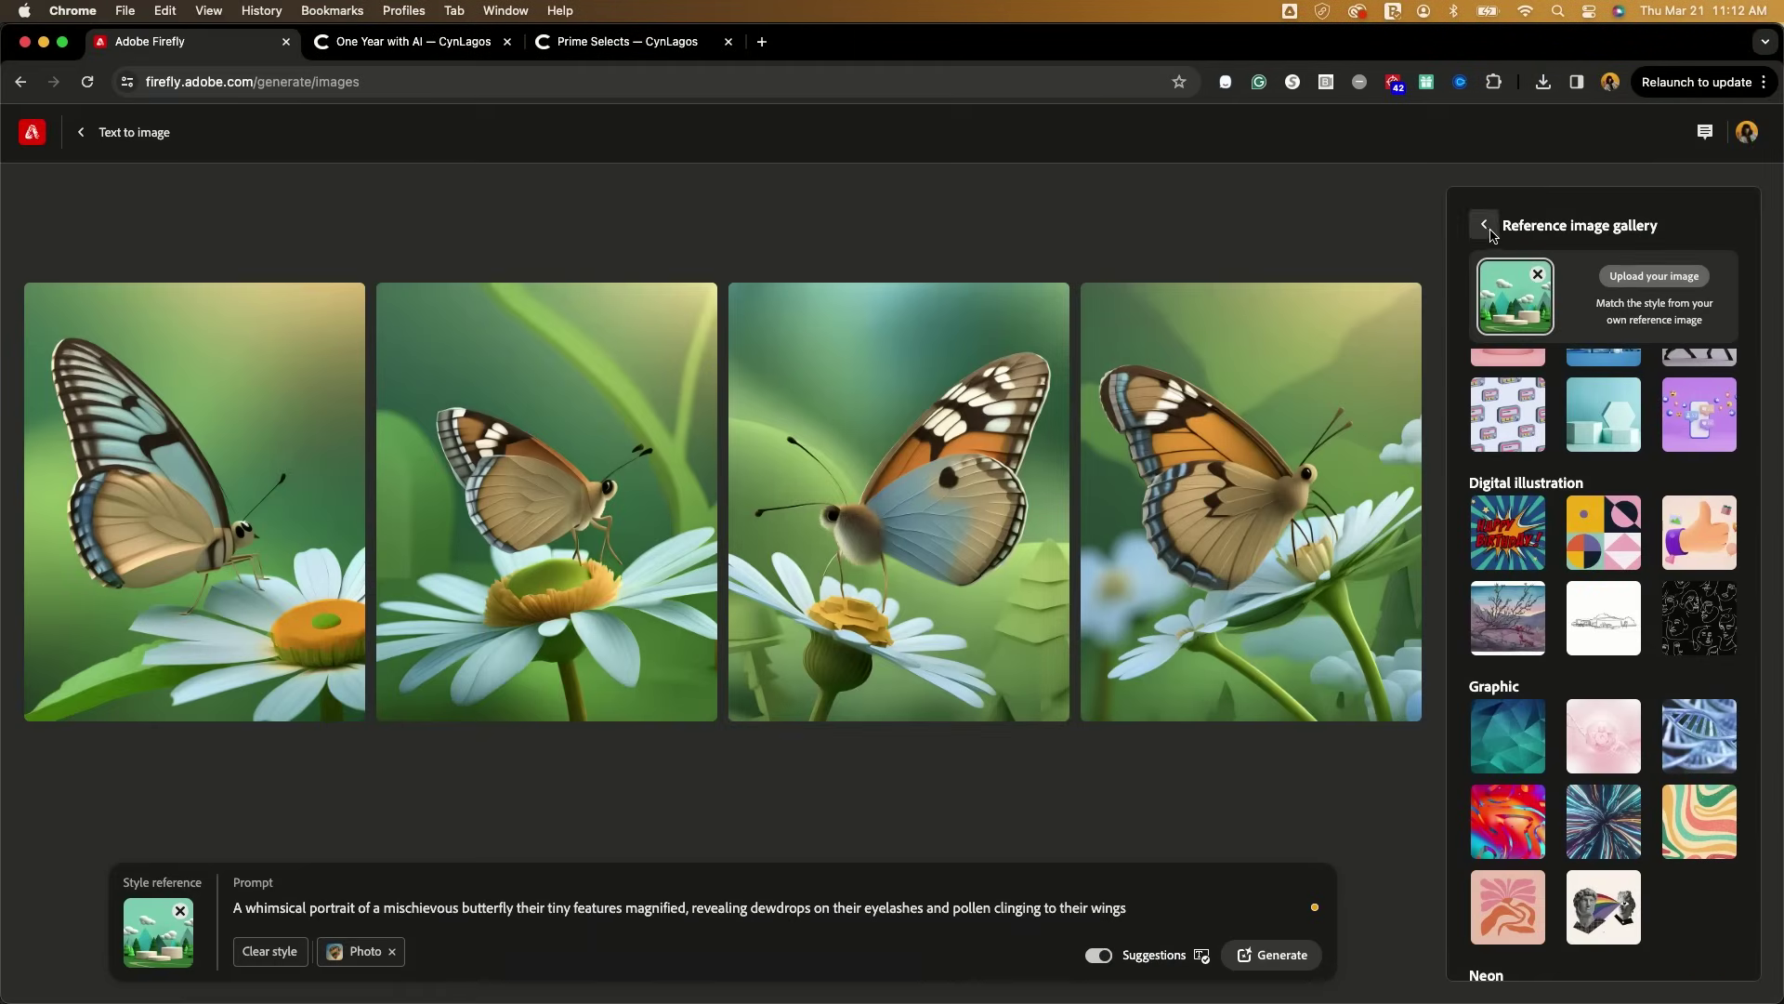
Upload the sunglasses portrait as the style reference image
click(1485, 225)
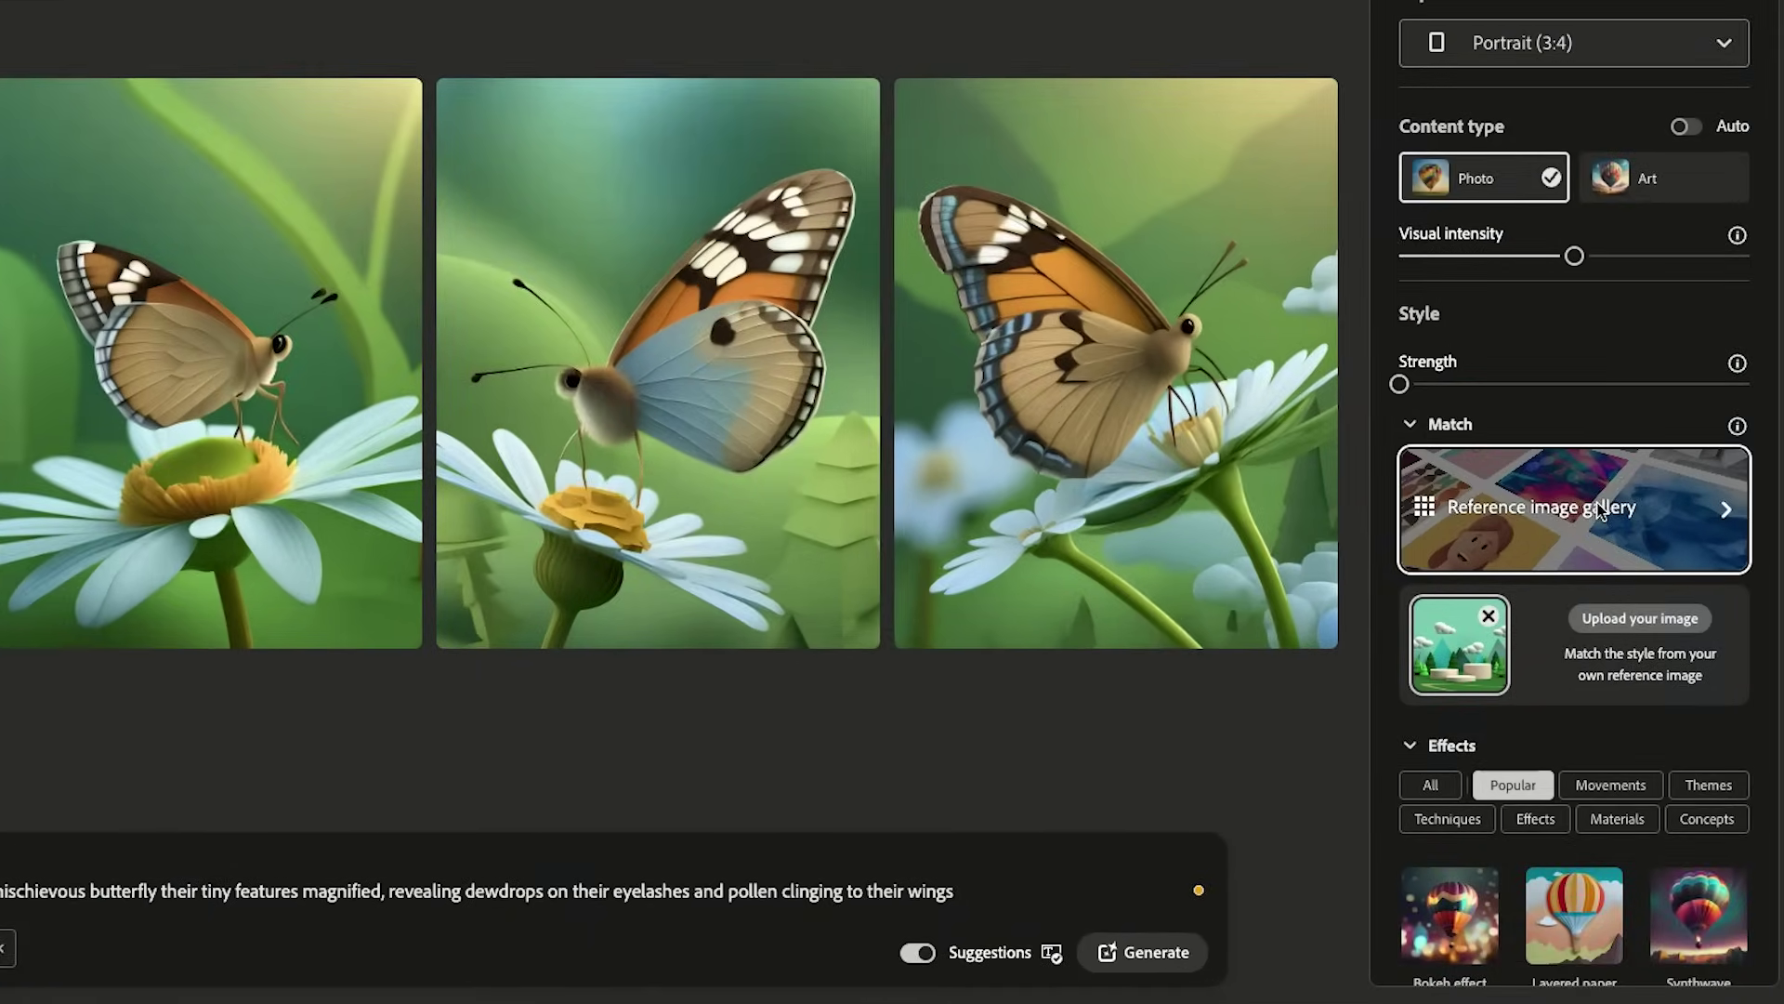
click(1623, 721)
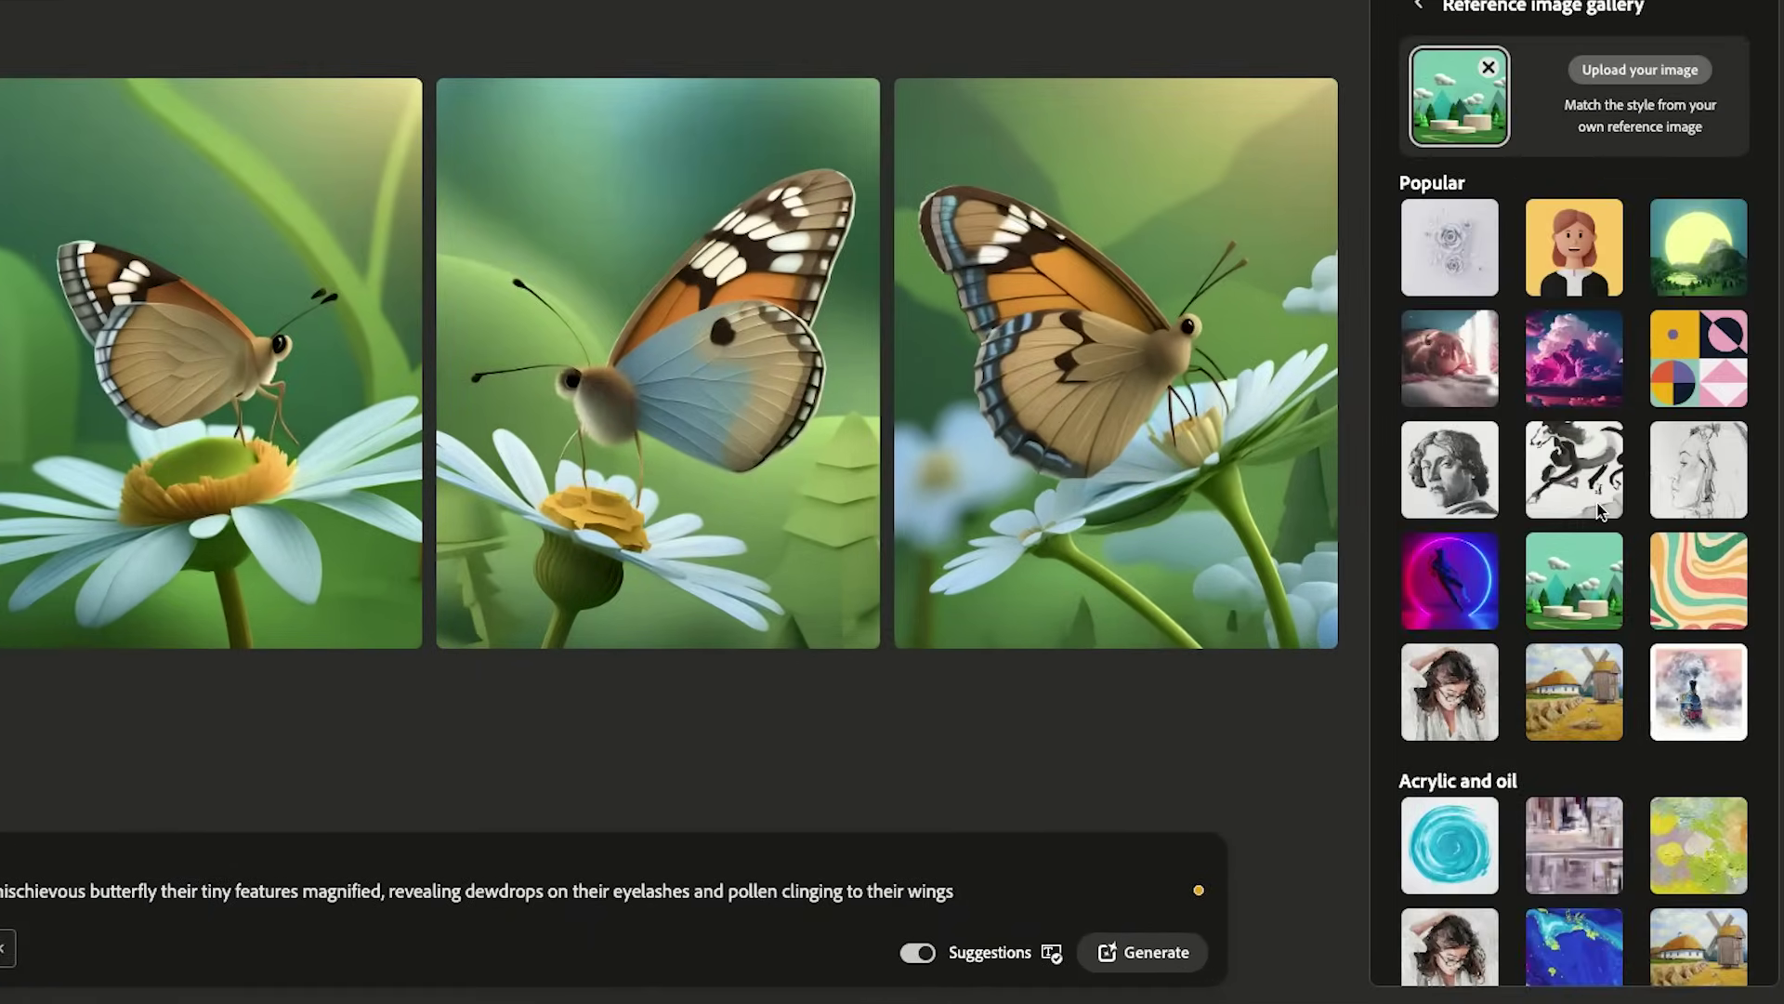
click(1640, 70)
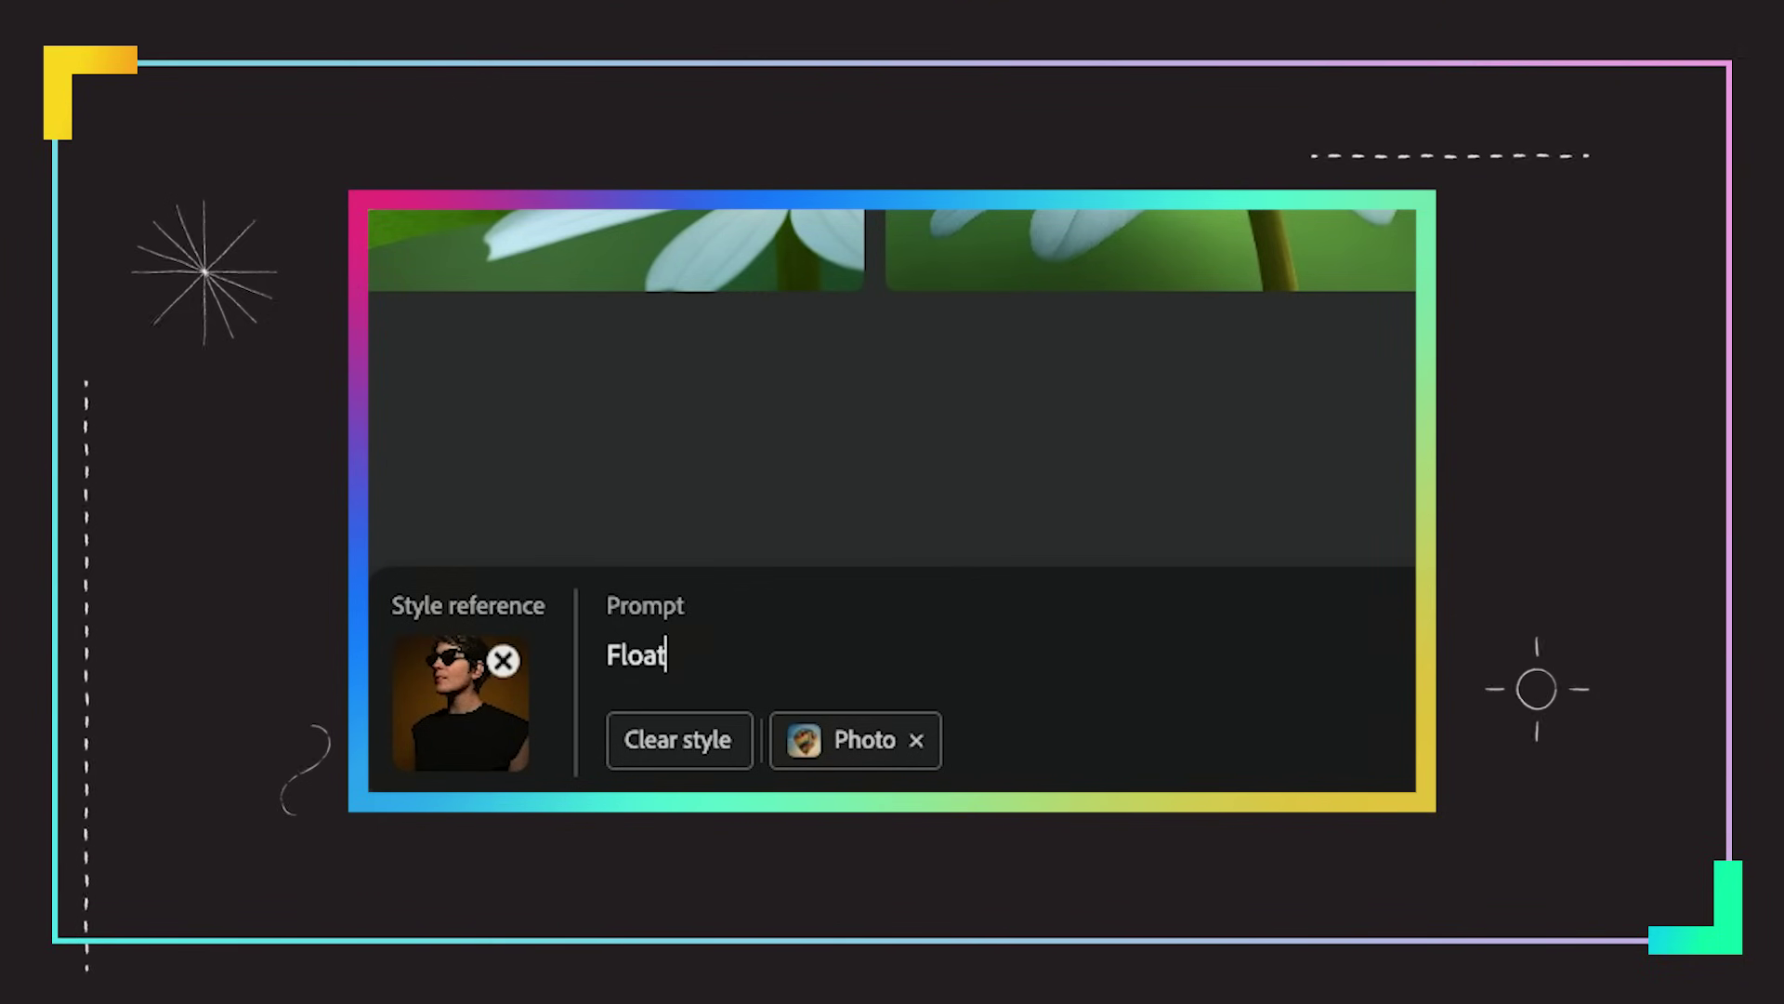
Generate 'Floating glass spheres in a black background' and enlarge the bottom-right result
text(sphe)
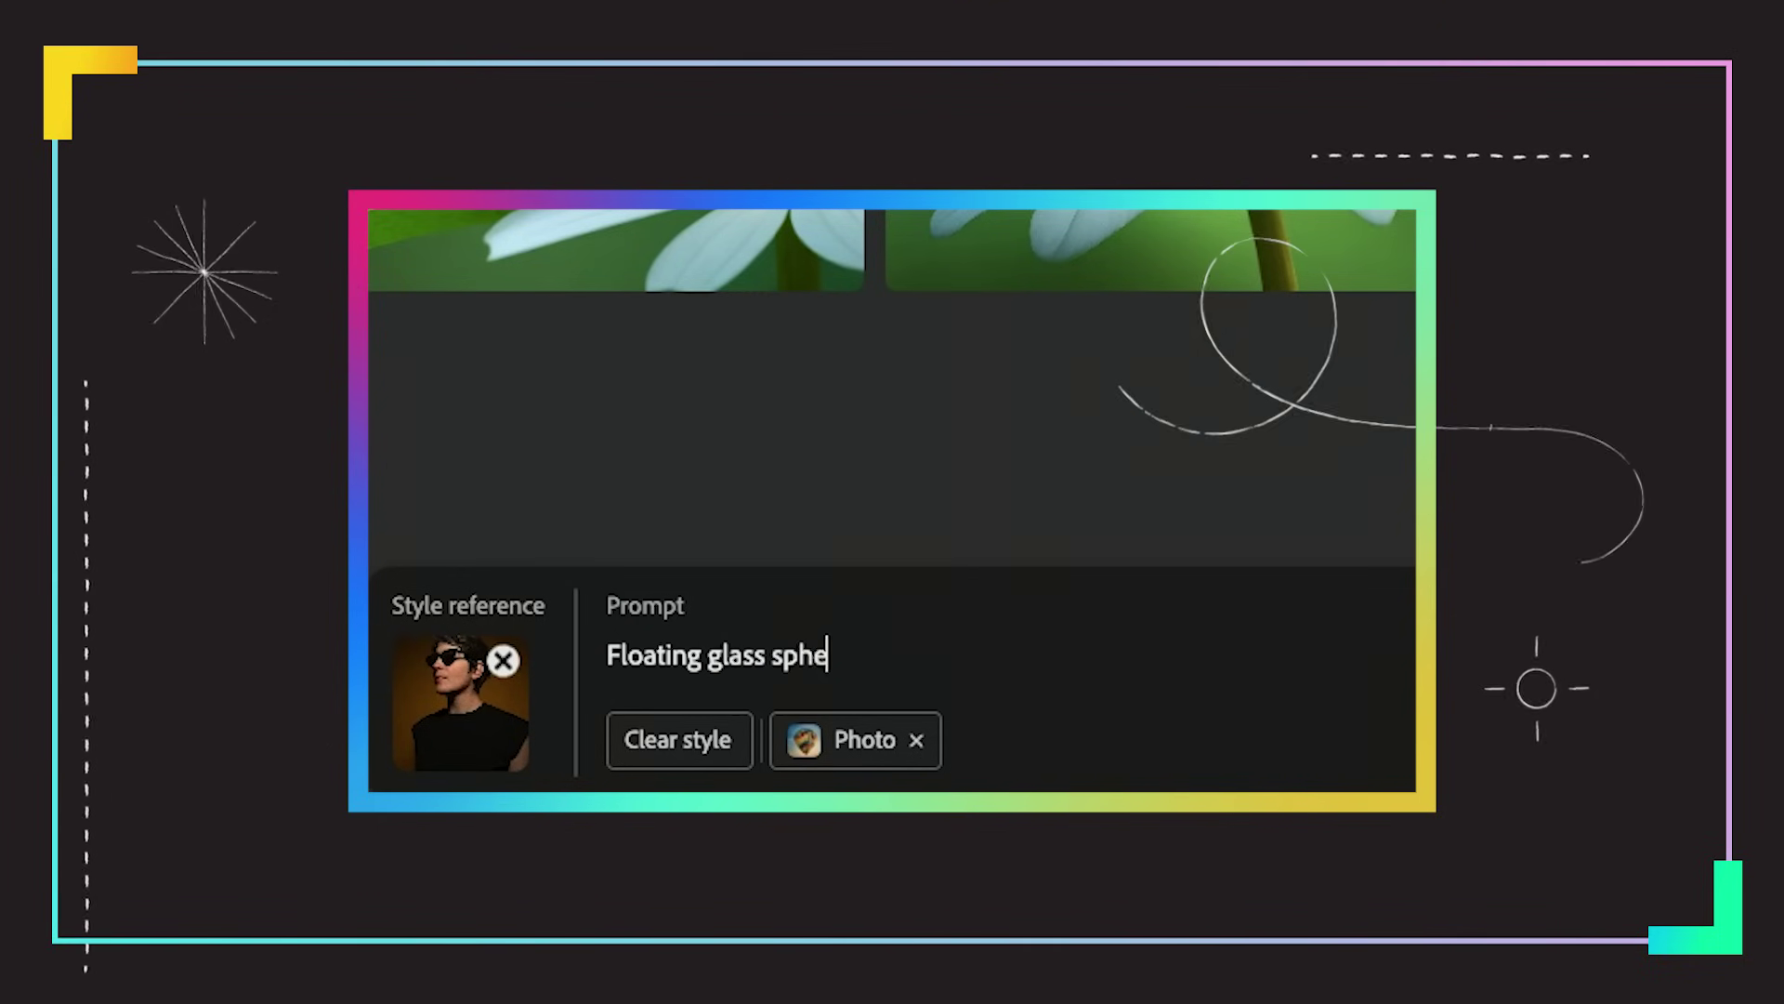
text(res  in a )
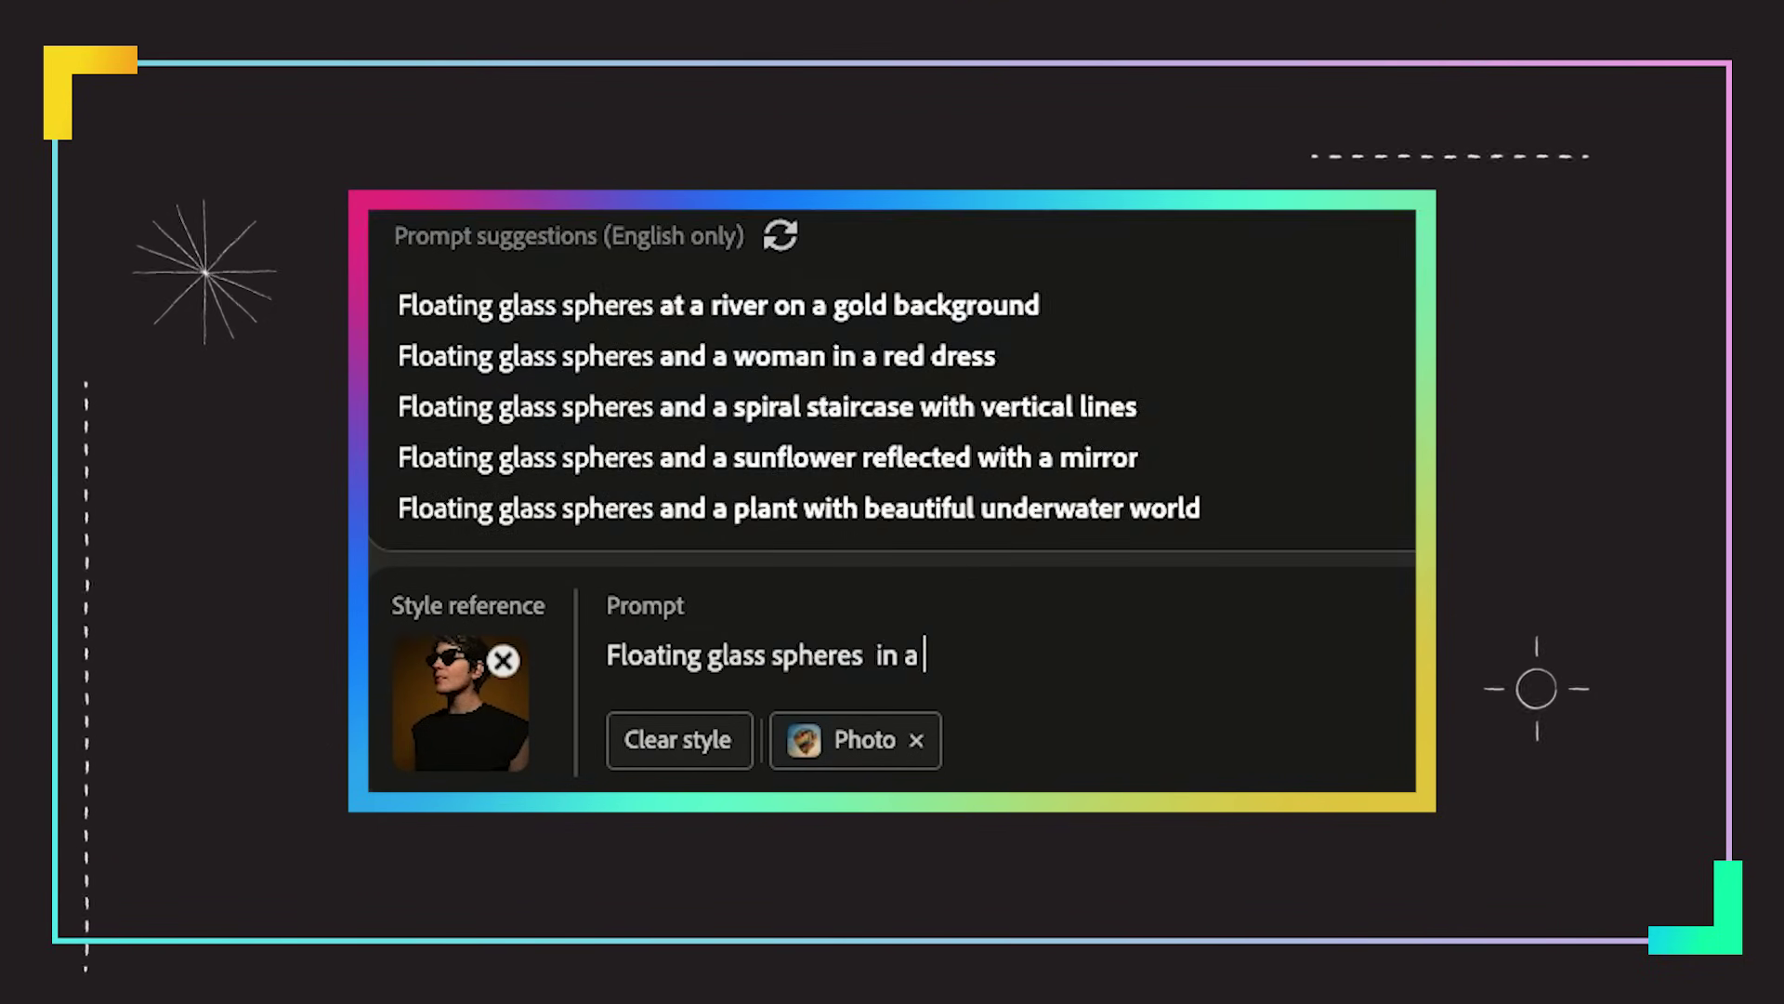
text(black background)
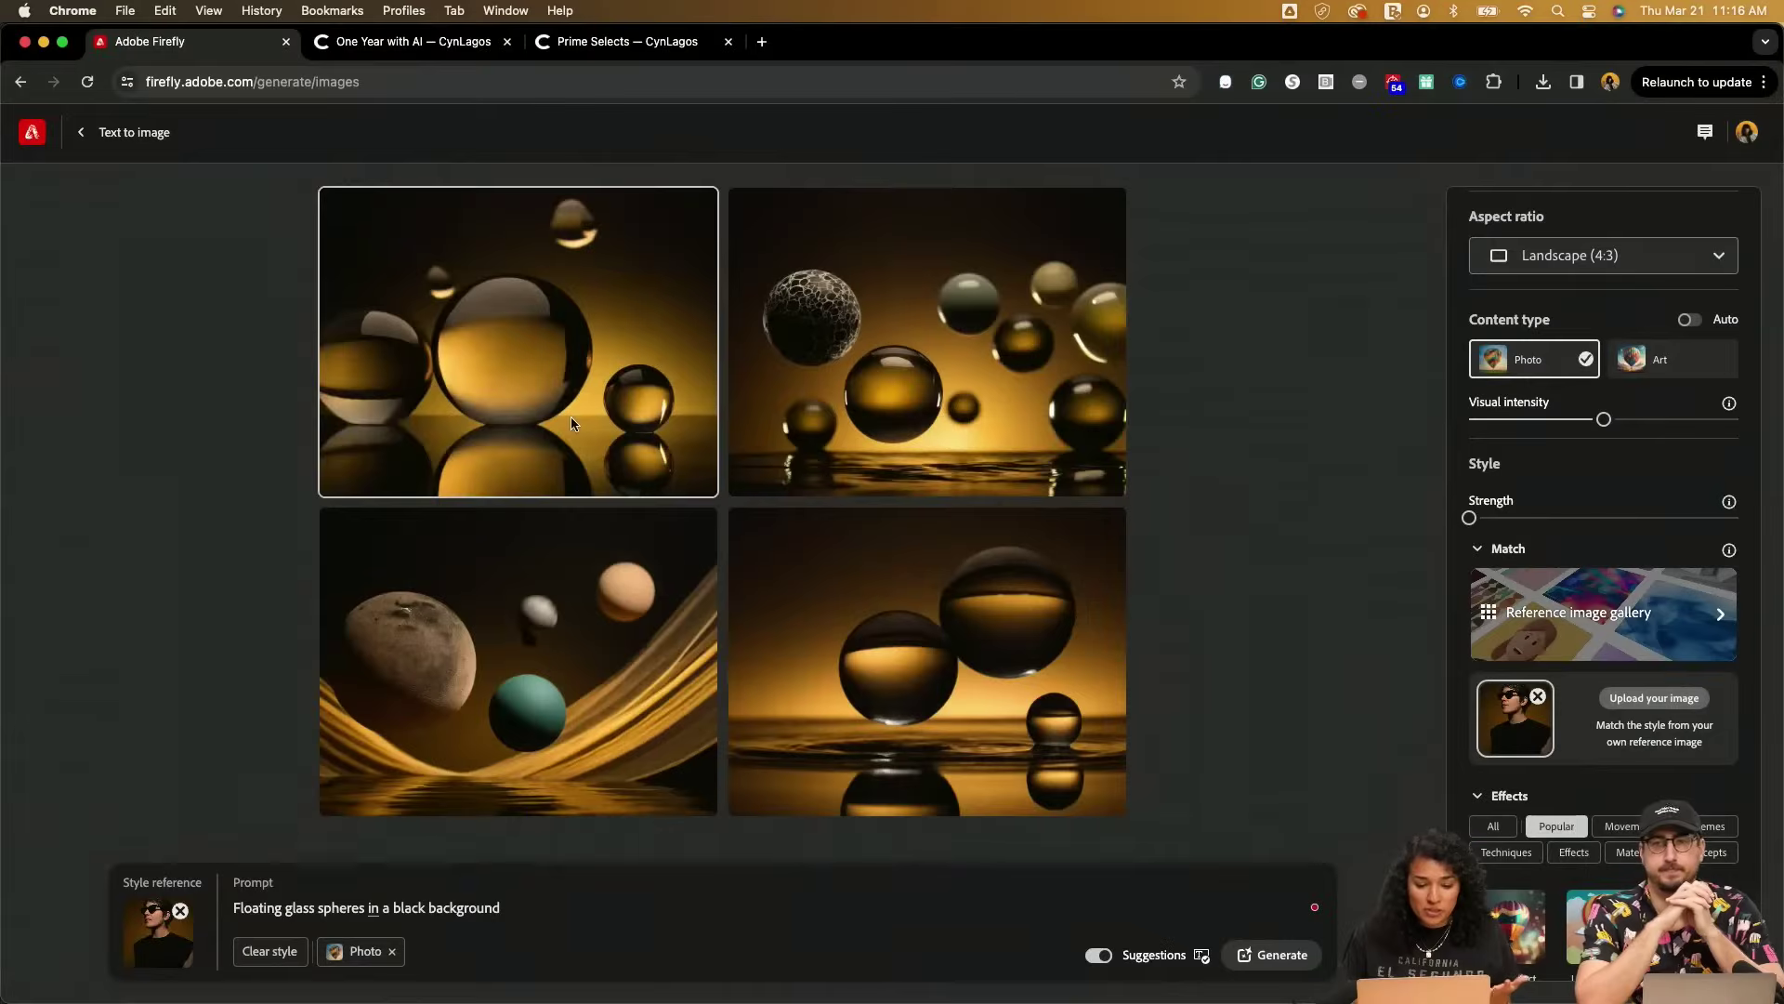
click(772, 565)
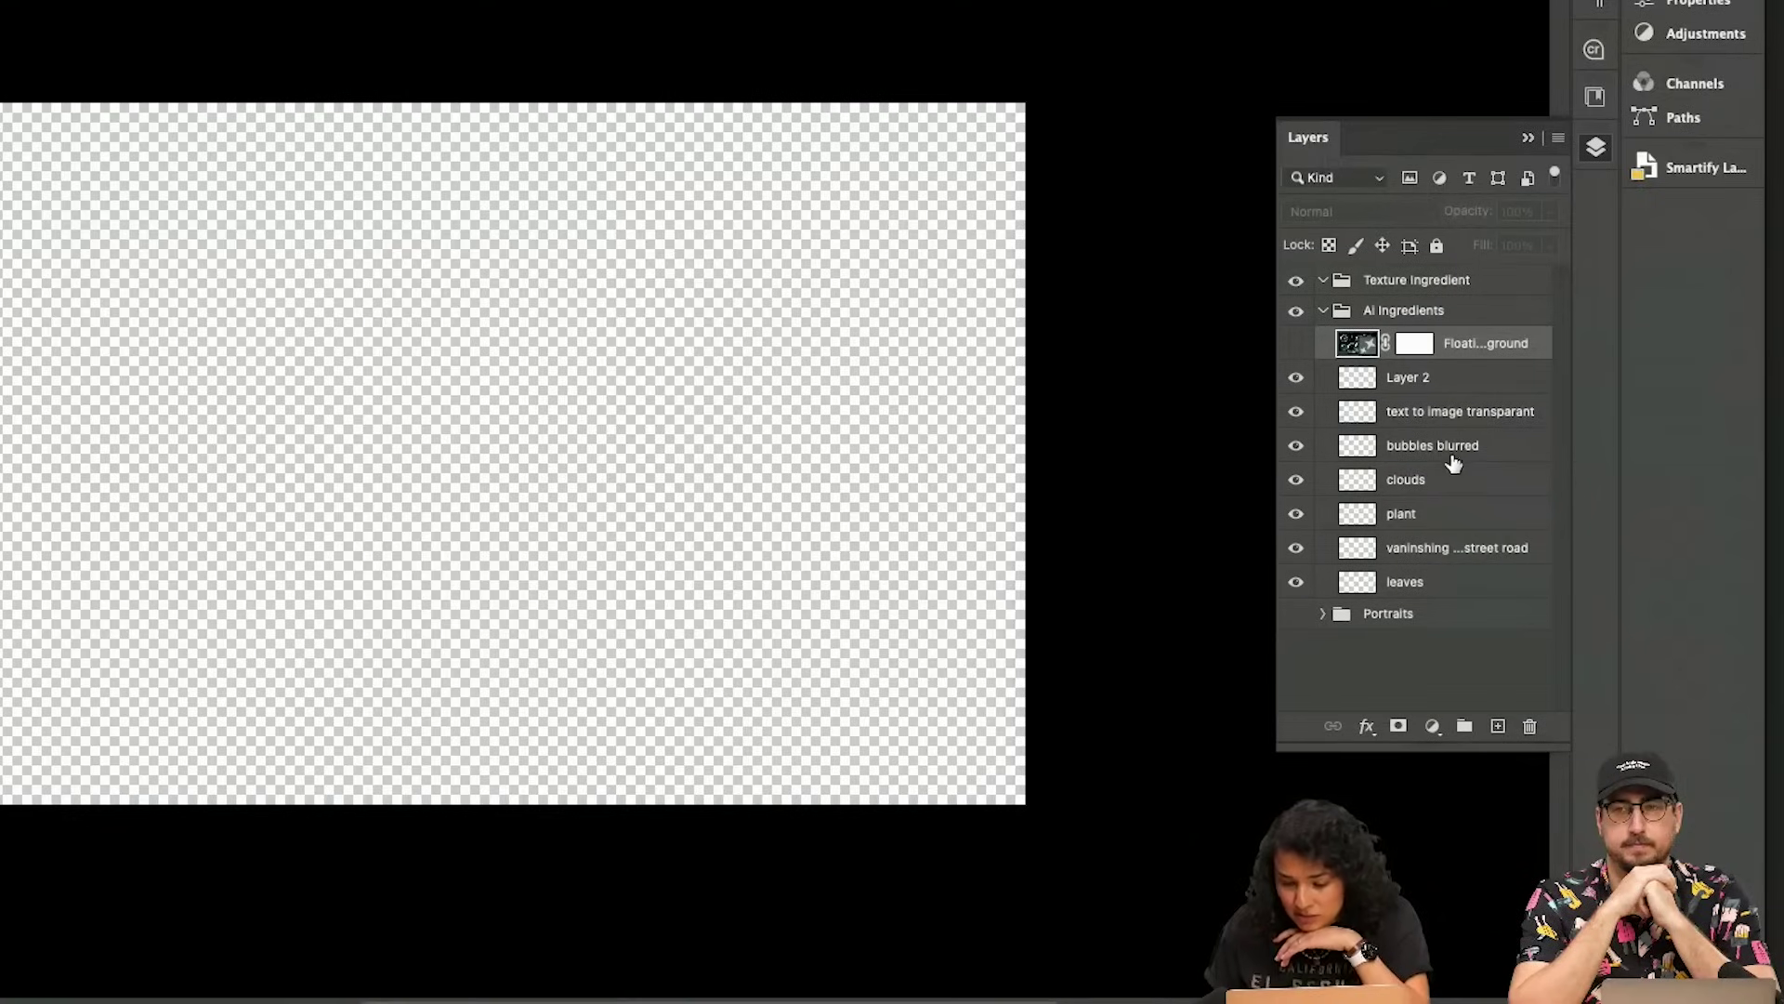
double_click(1420, 479)
key(super+Tab)
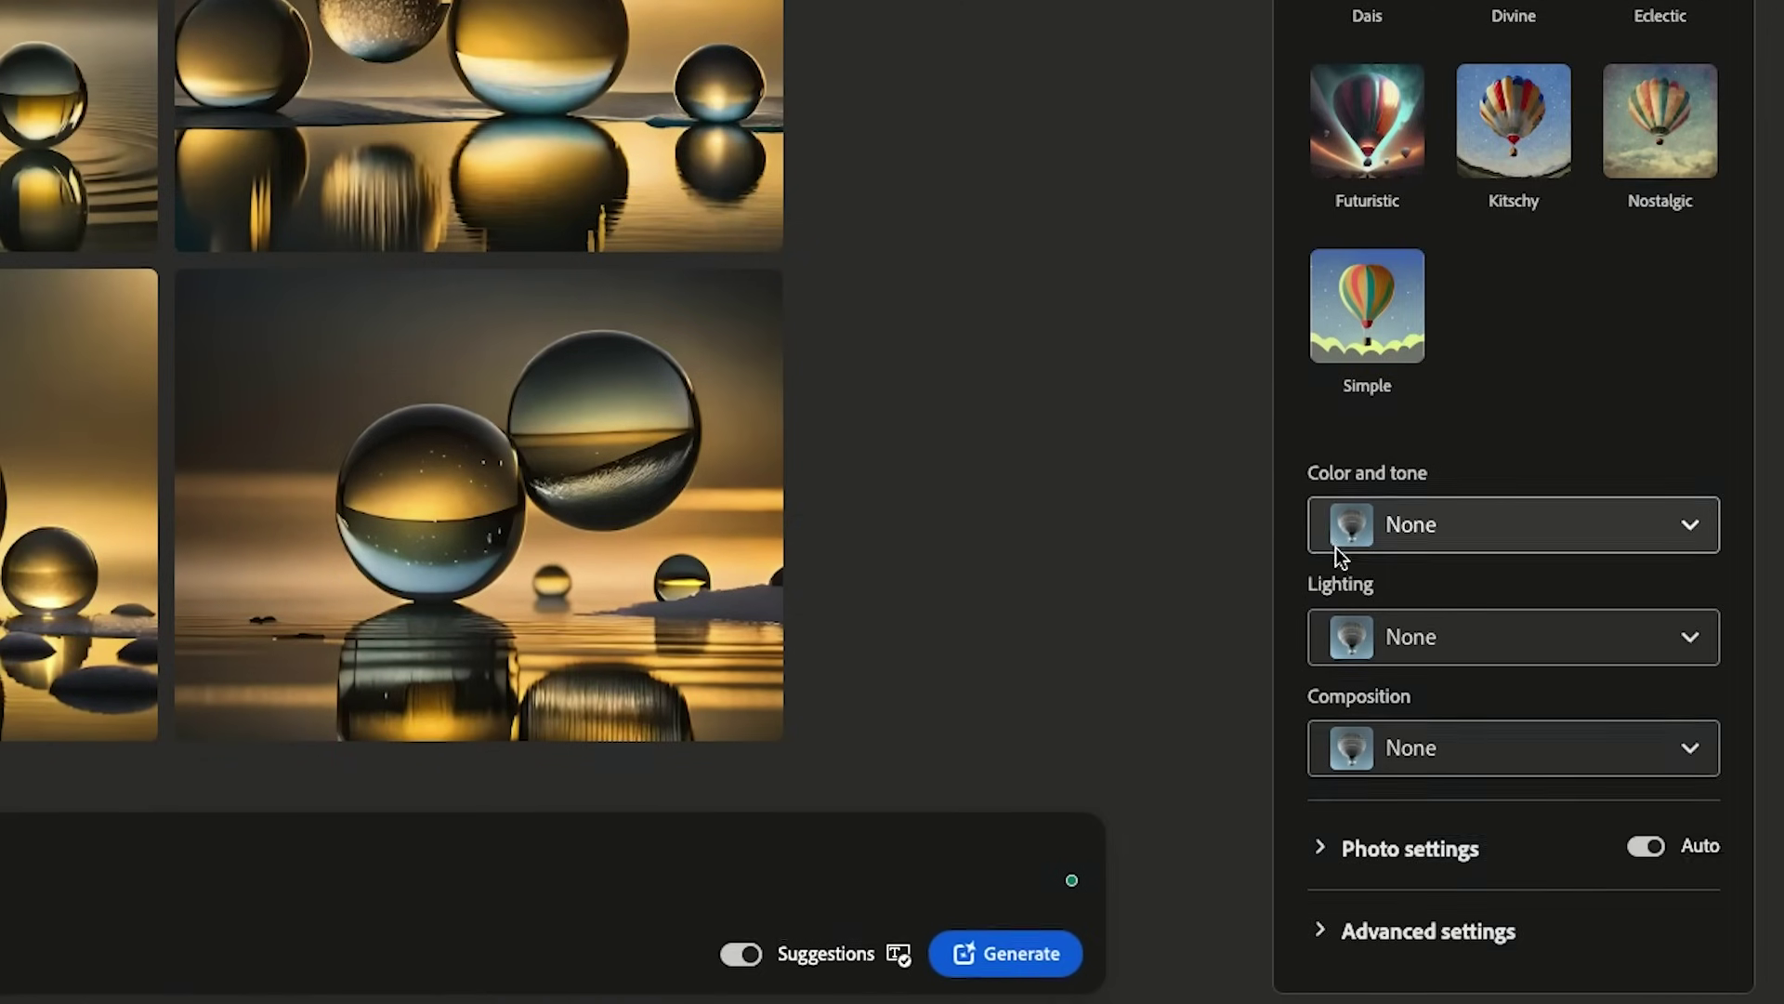
Add the Ink, Line drawing and Chiaroscuro technique effects to the style
scroll(1570, 206, up, 10)
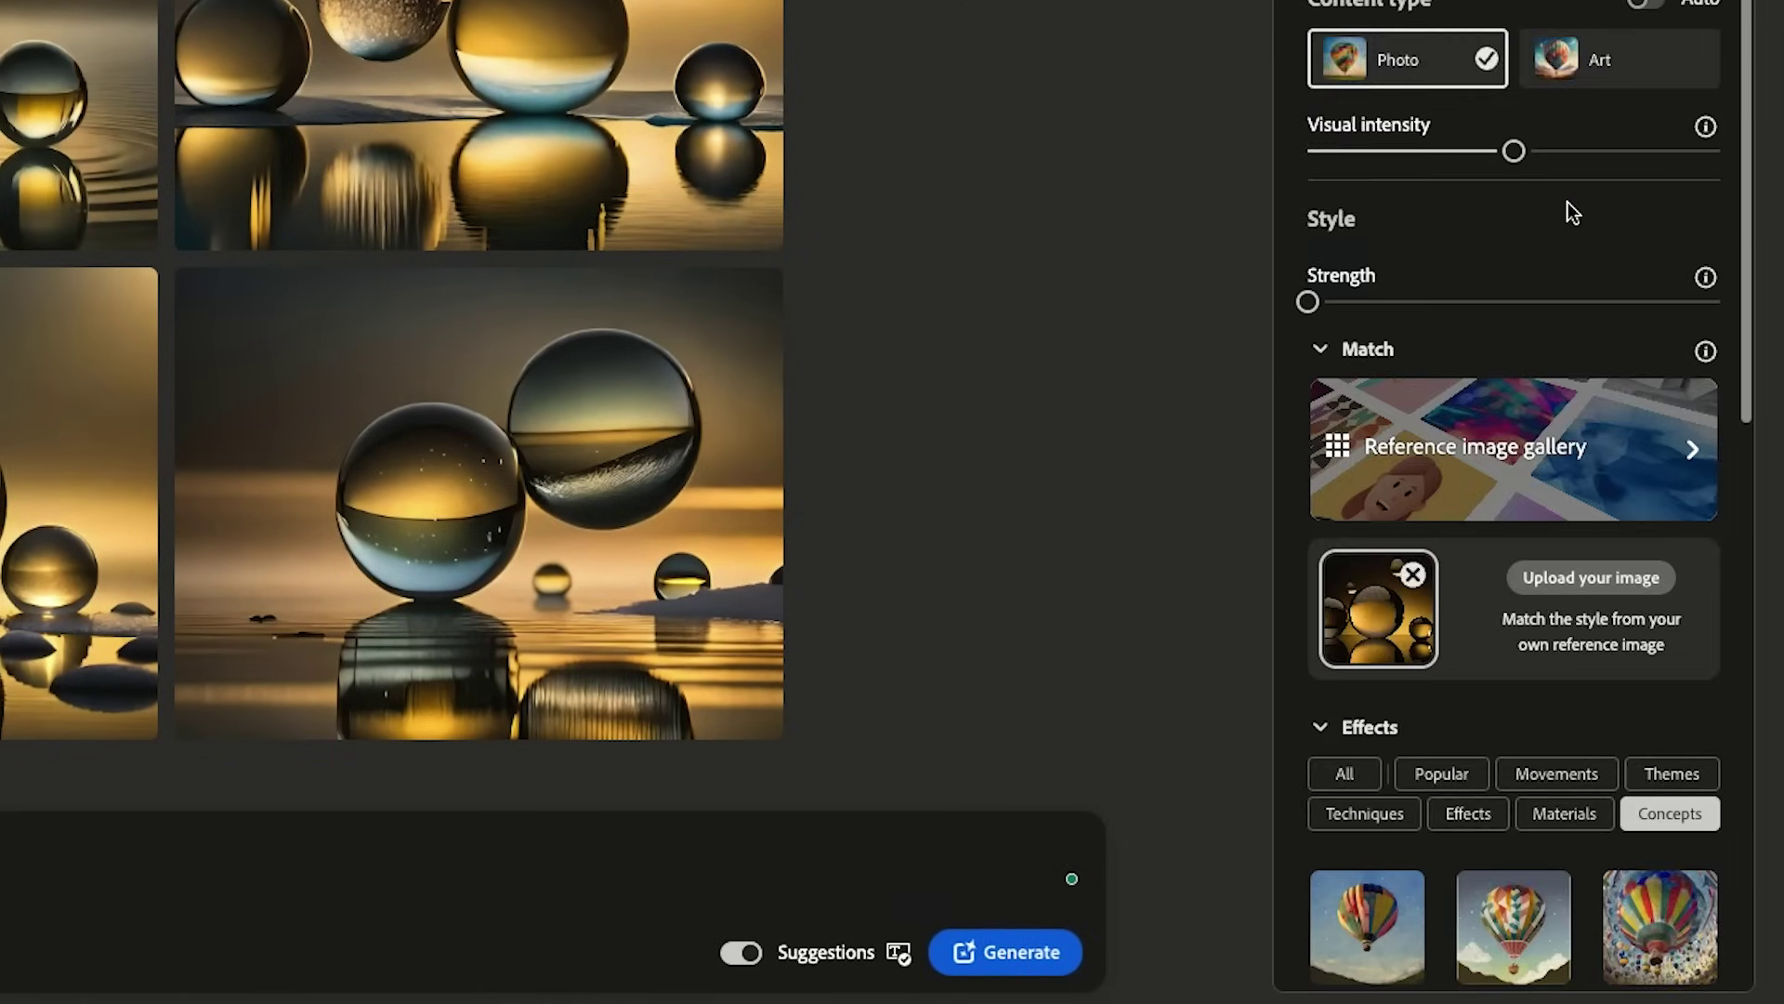
scroll(1570, 209, down, 5)
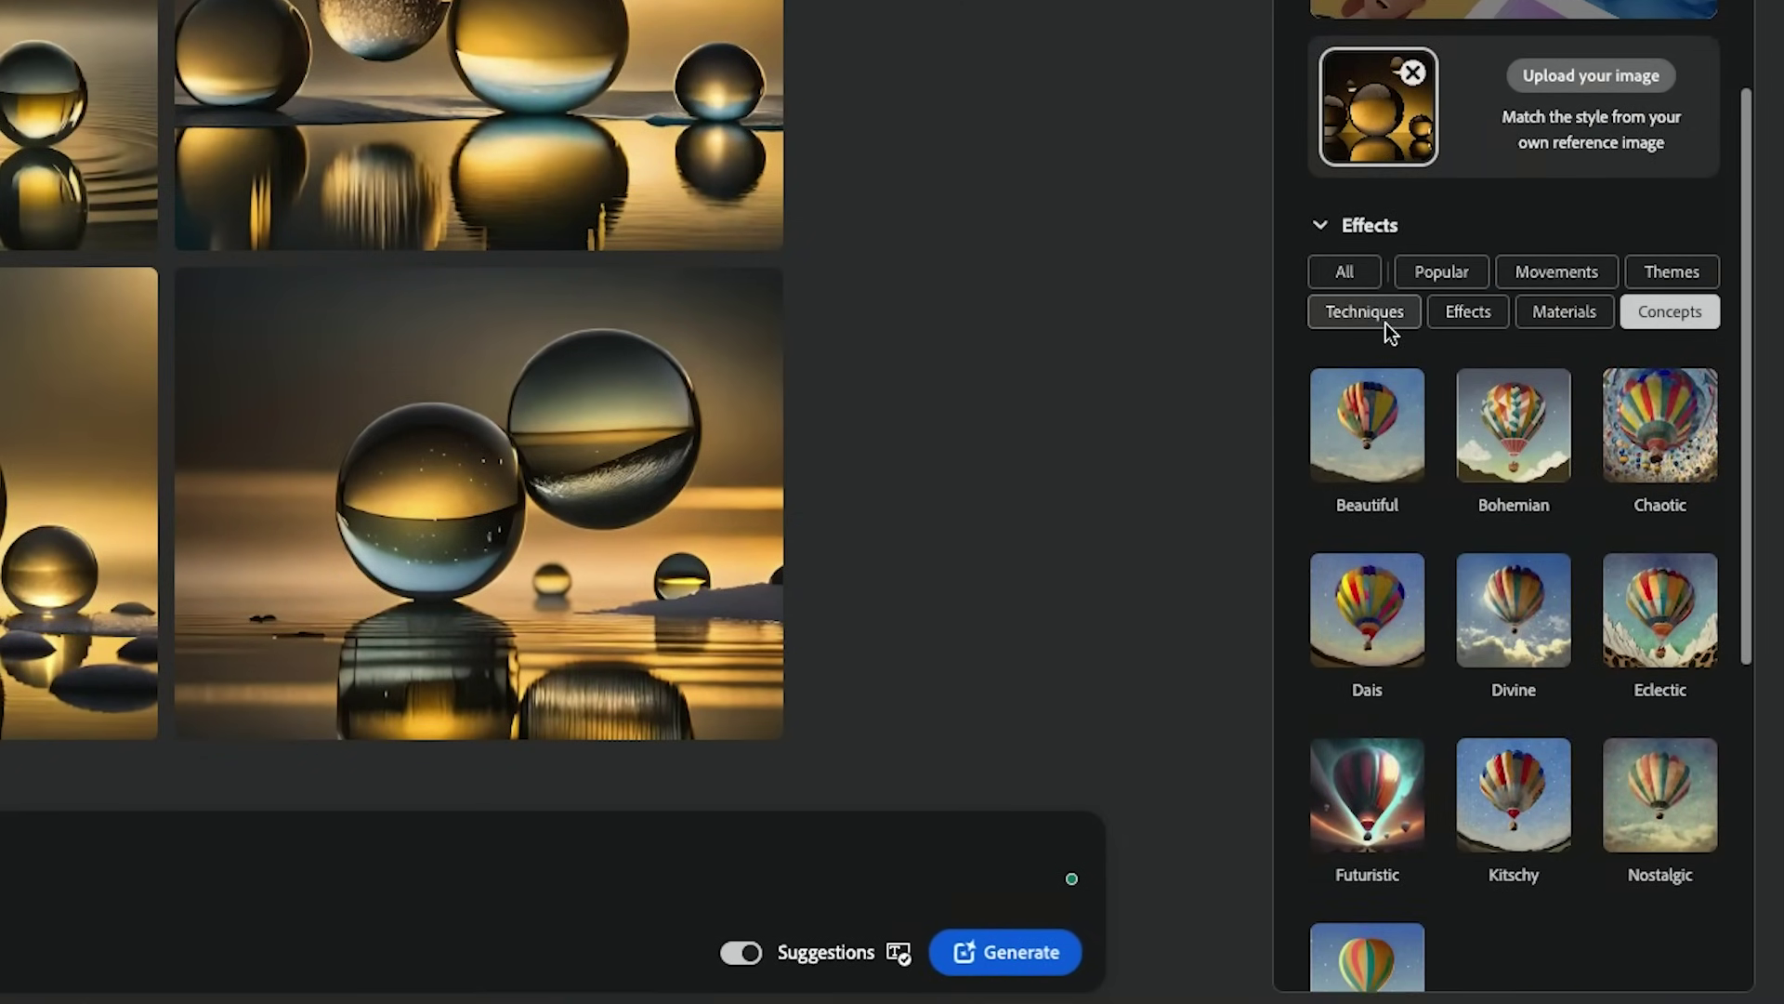
click(1386, 321)
scroll(1384, 322, down, 5)
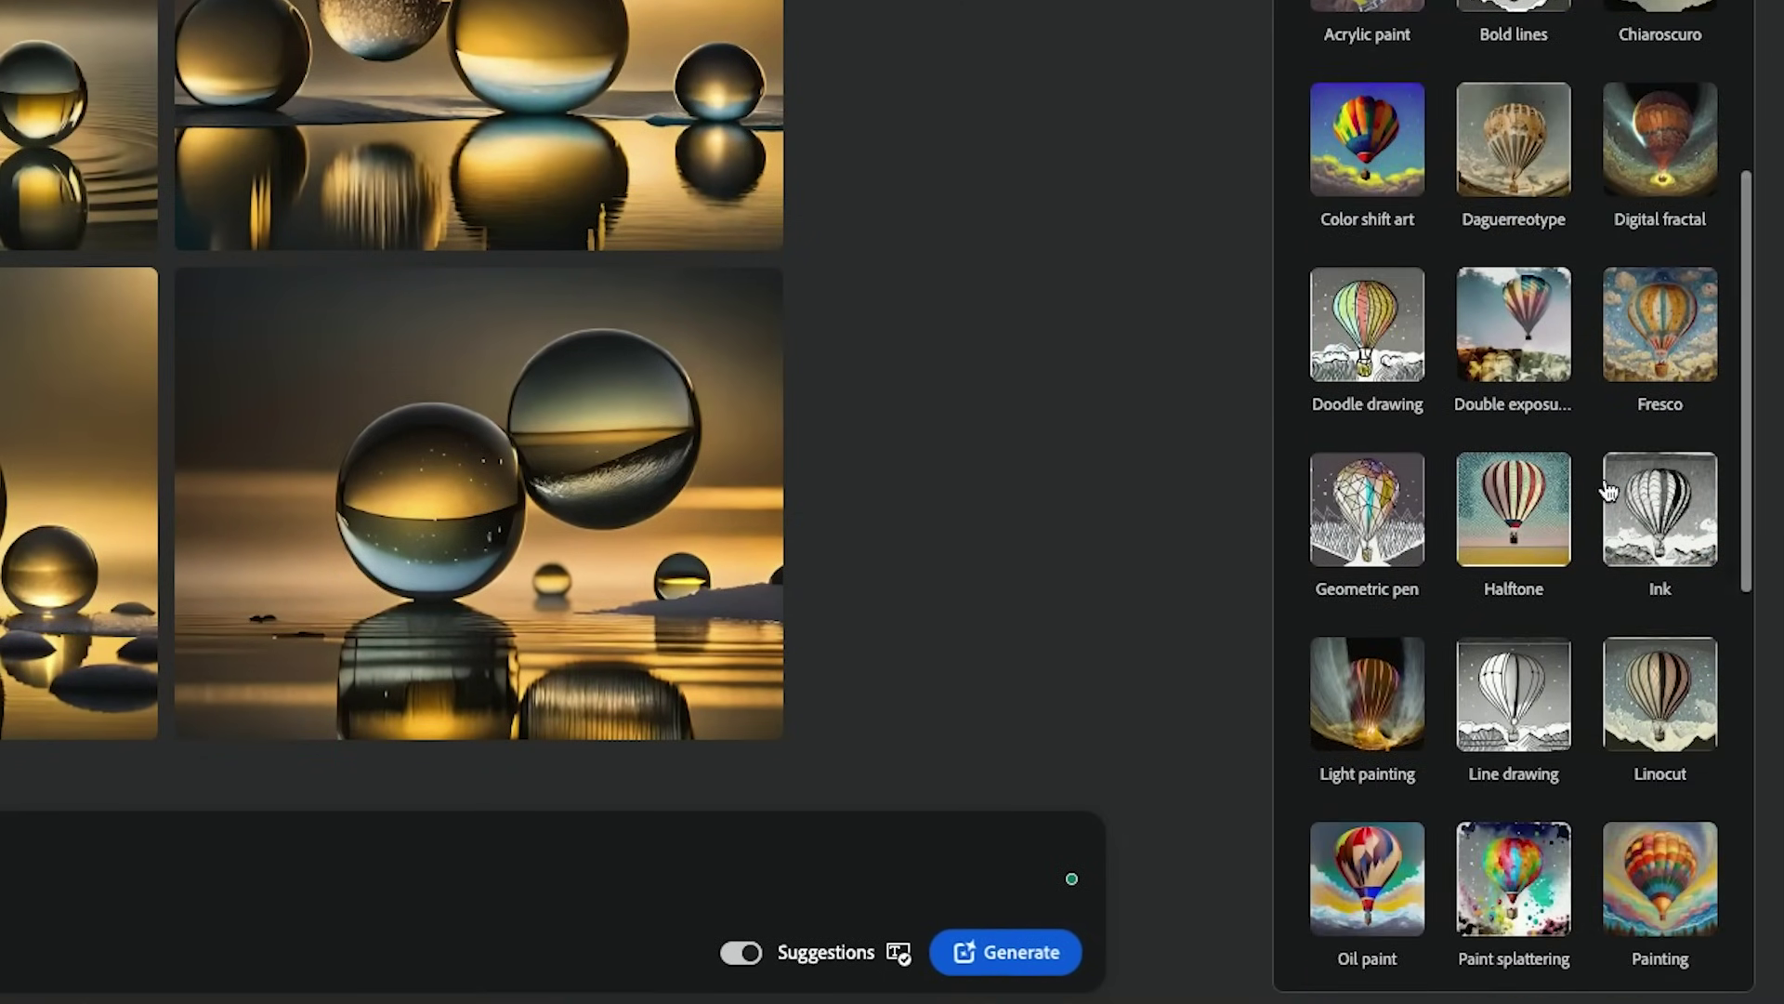
click(1658, 504)
scroll(1658, 504, down, 1)
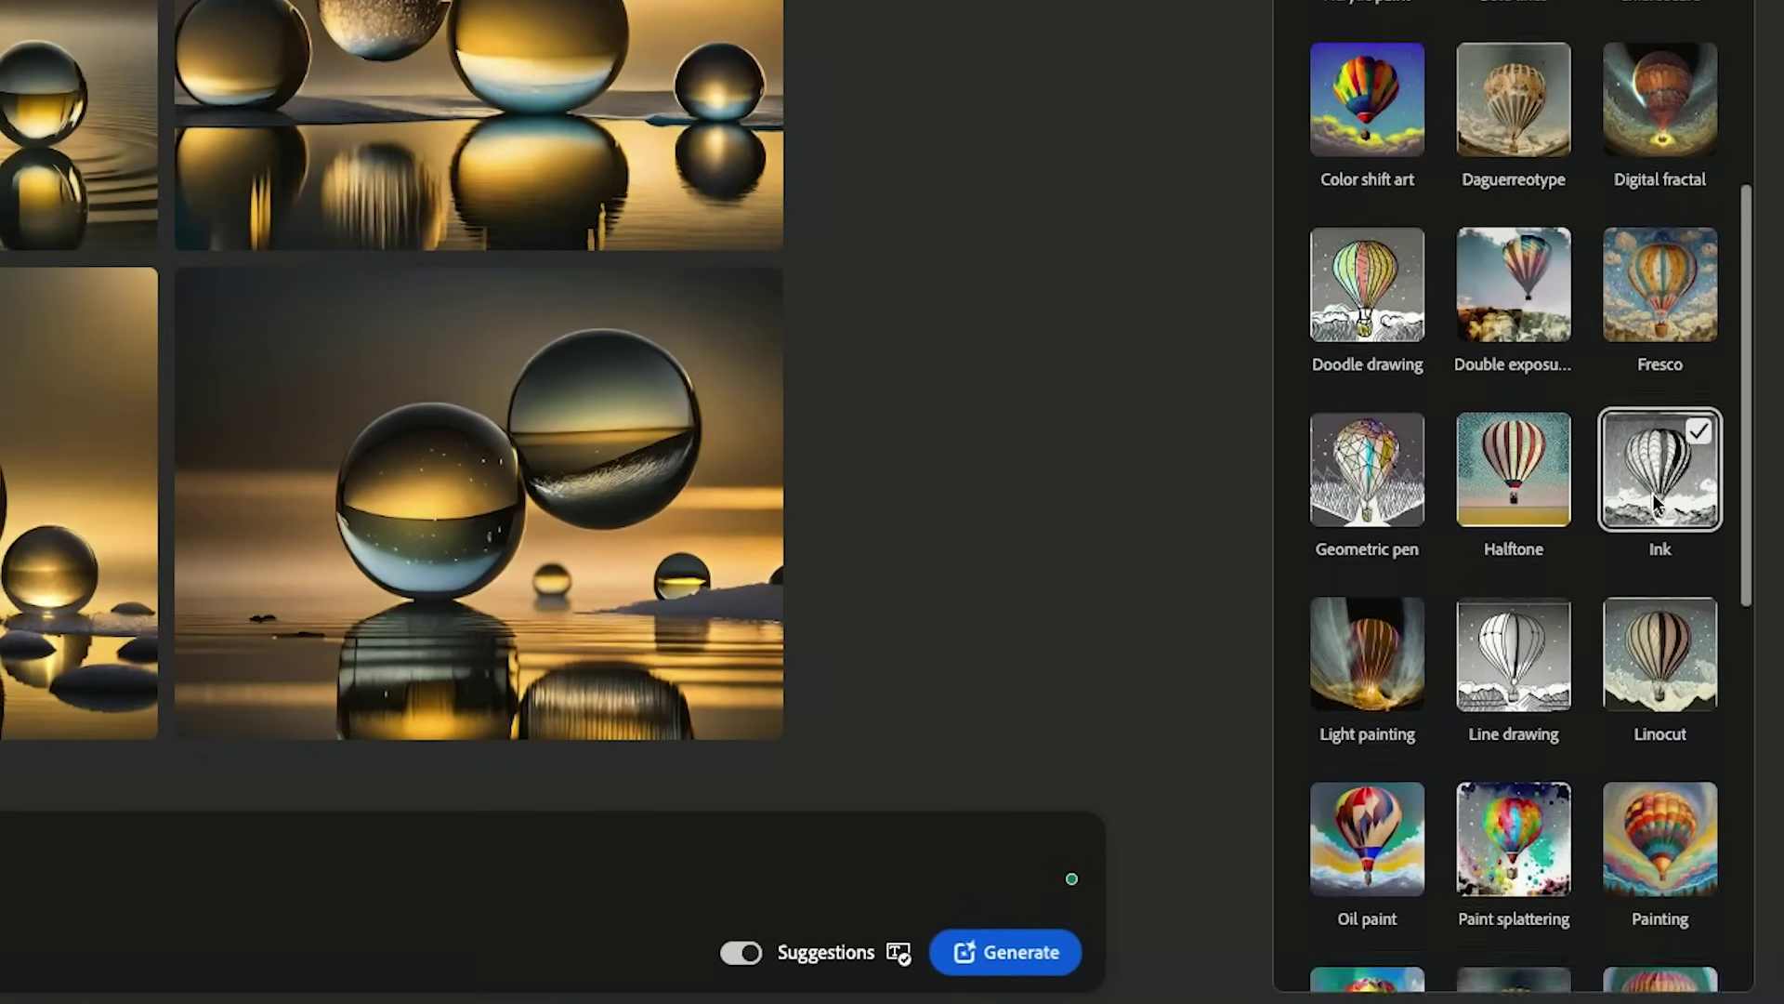
click(1538, 646)
scroll(1696, 223, up, 2)
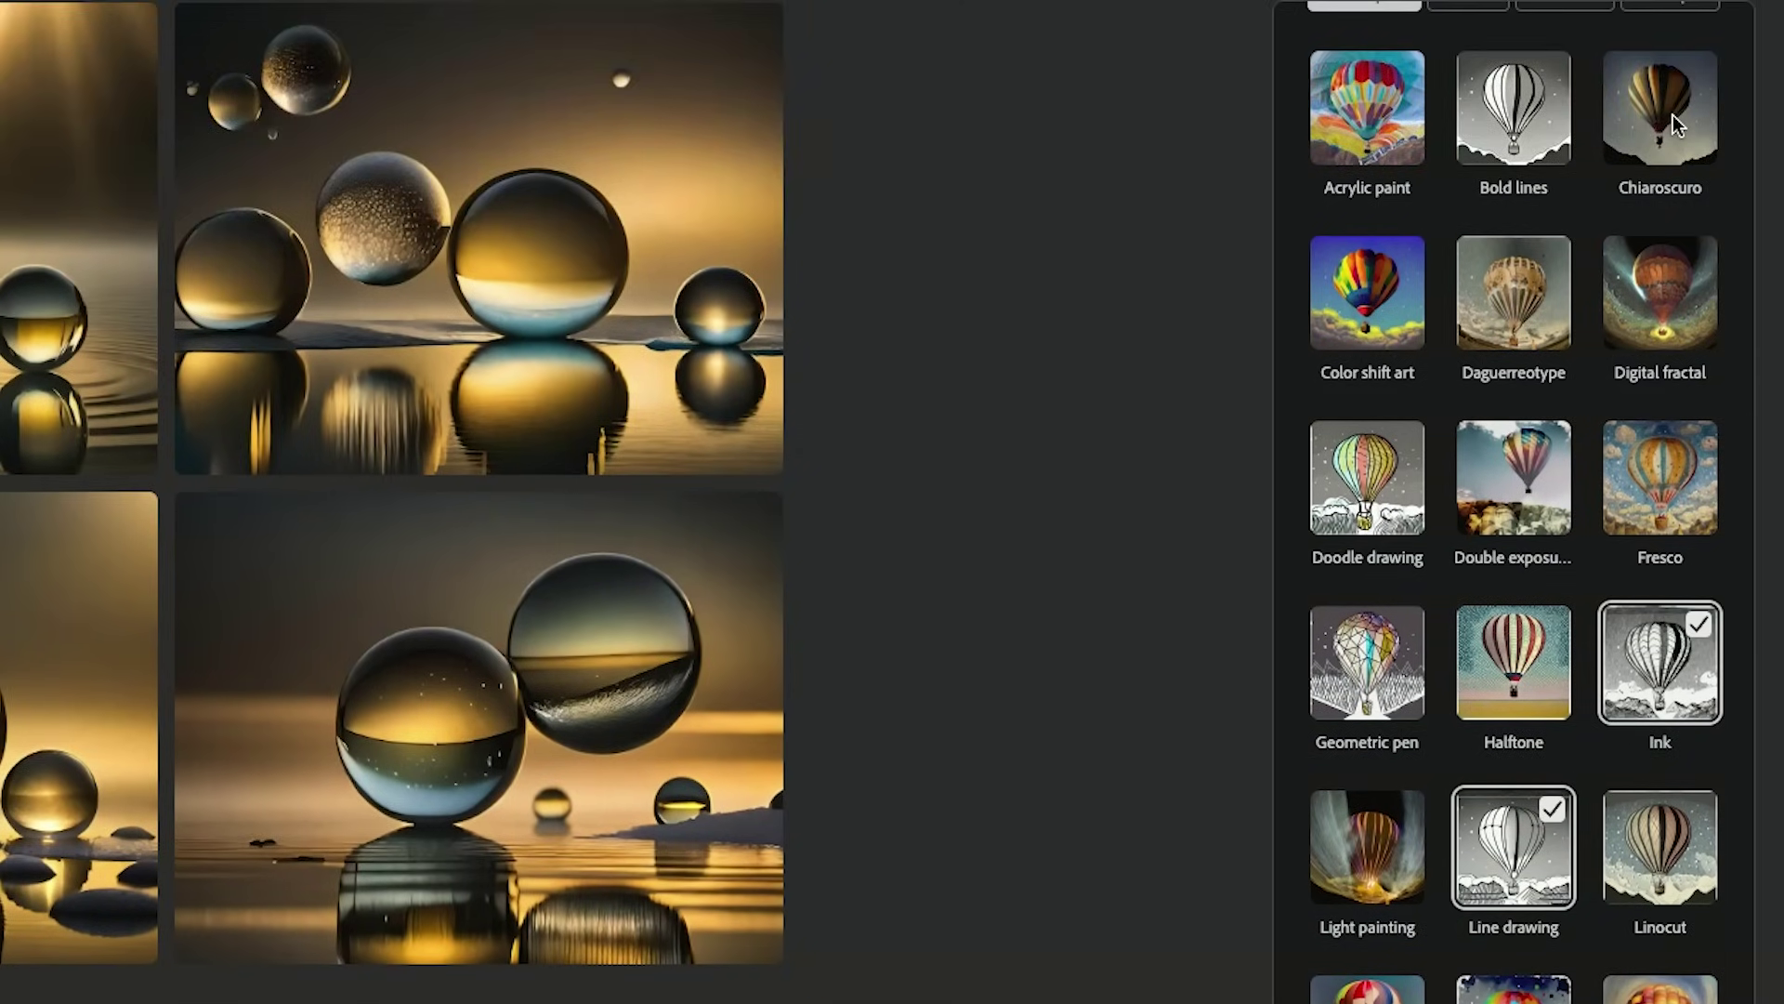
scroll(1678, 123, down, 3)
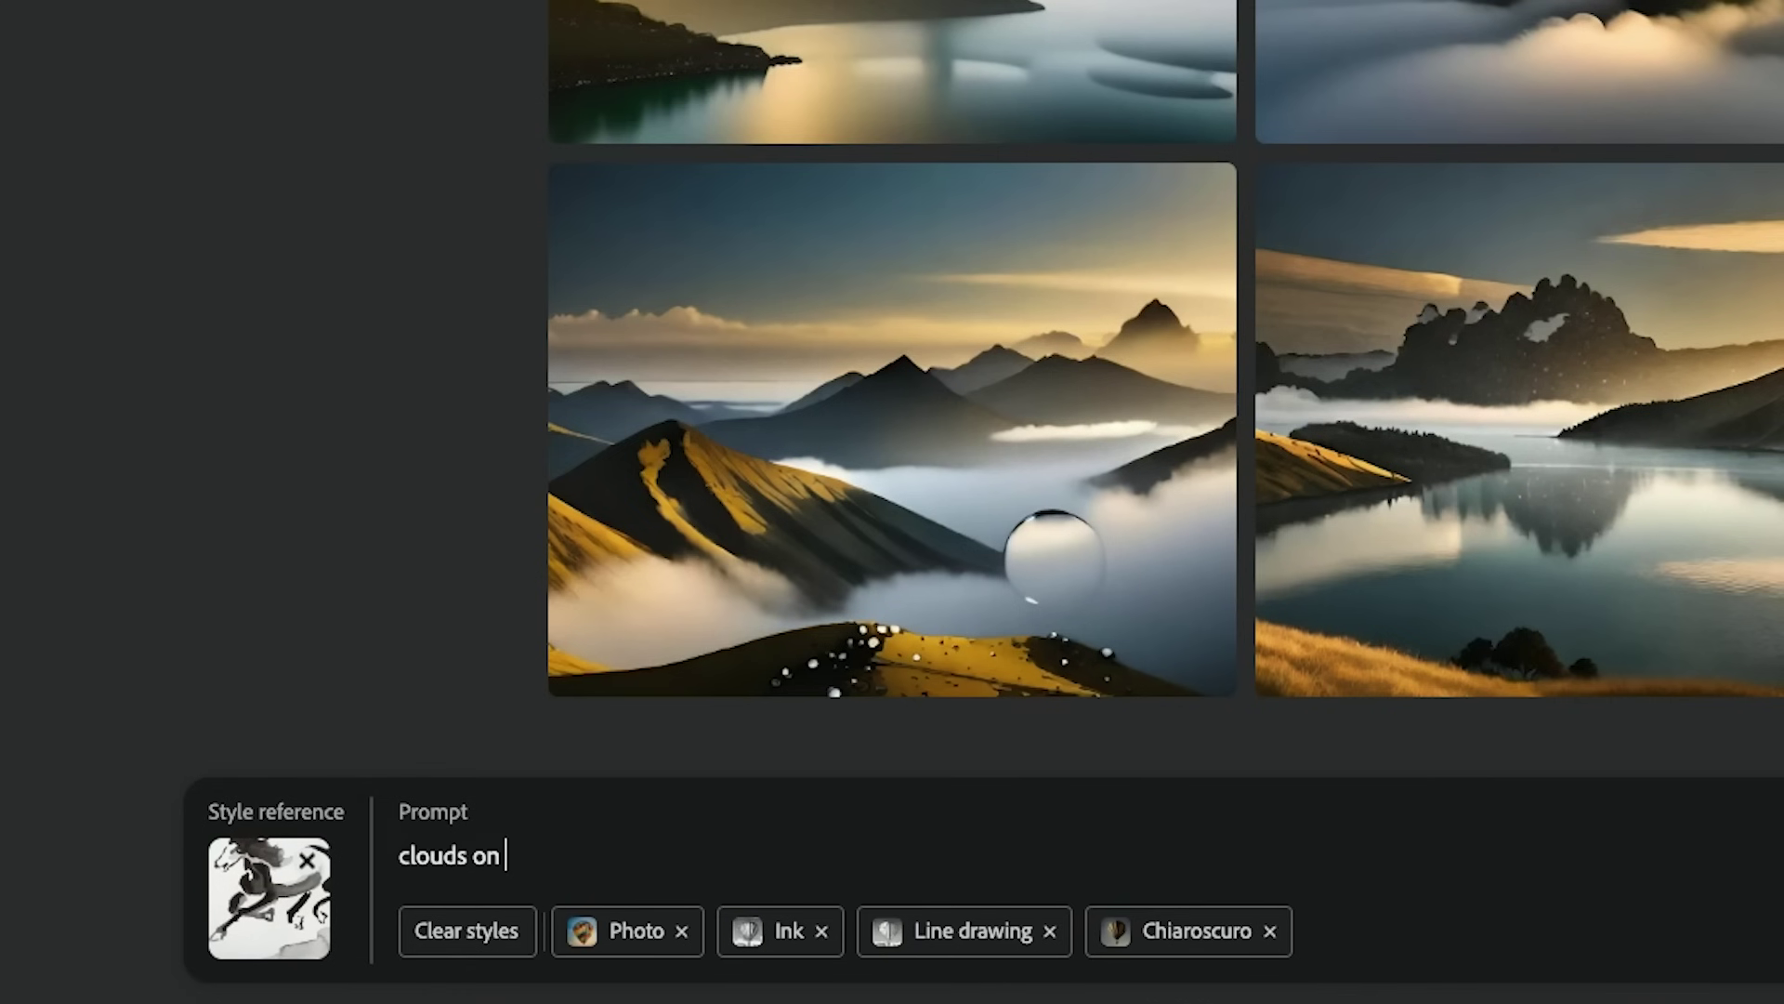
Generate the windy ink clouds on black and download the second image
text(a black background)
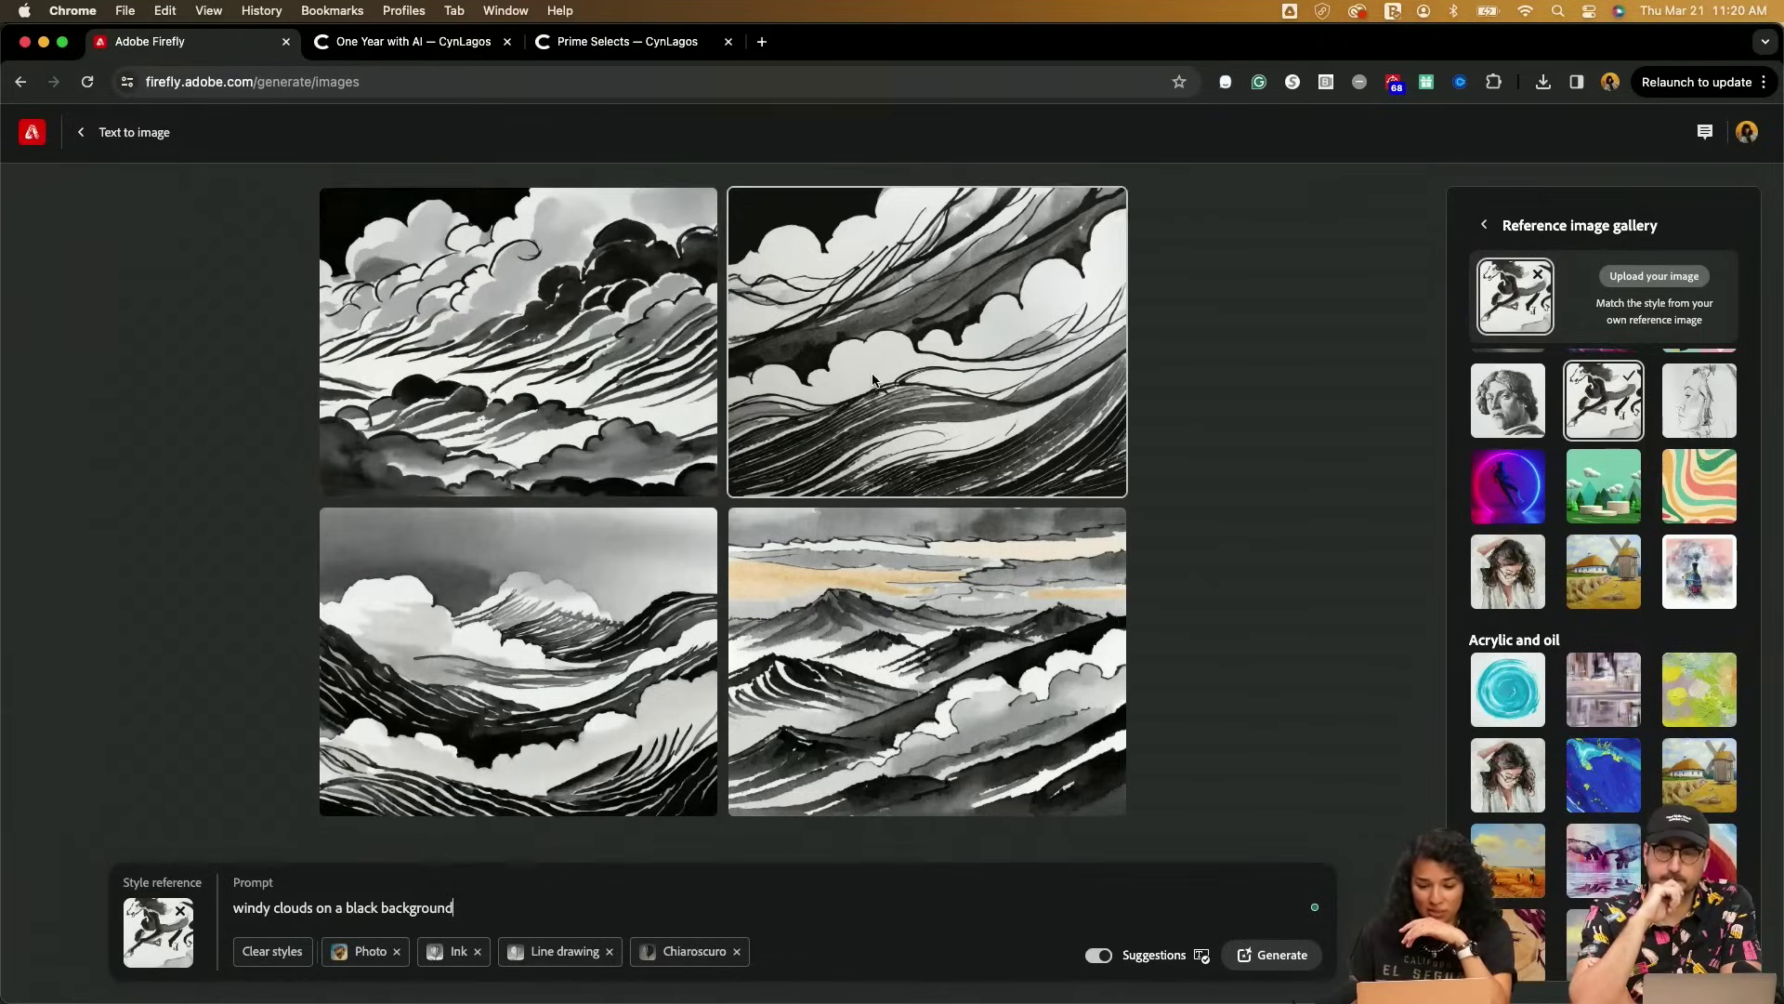
click(1068, 279)
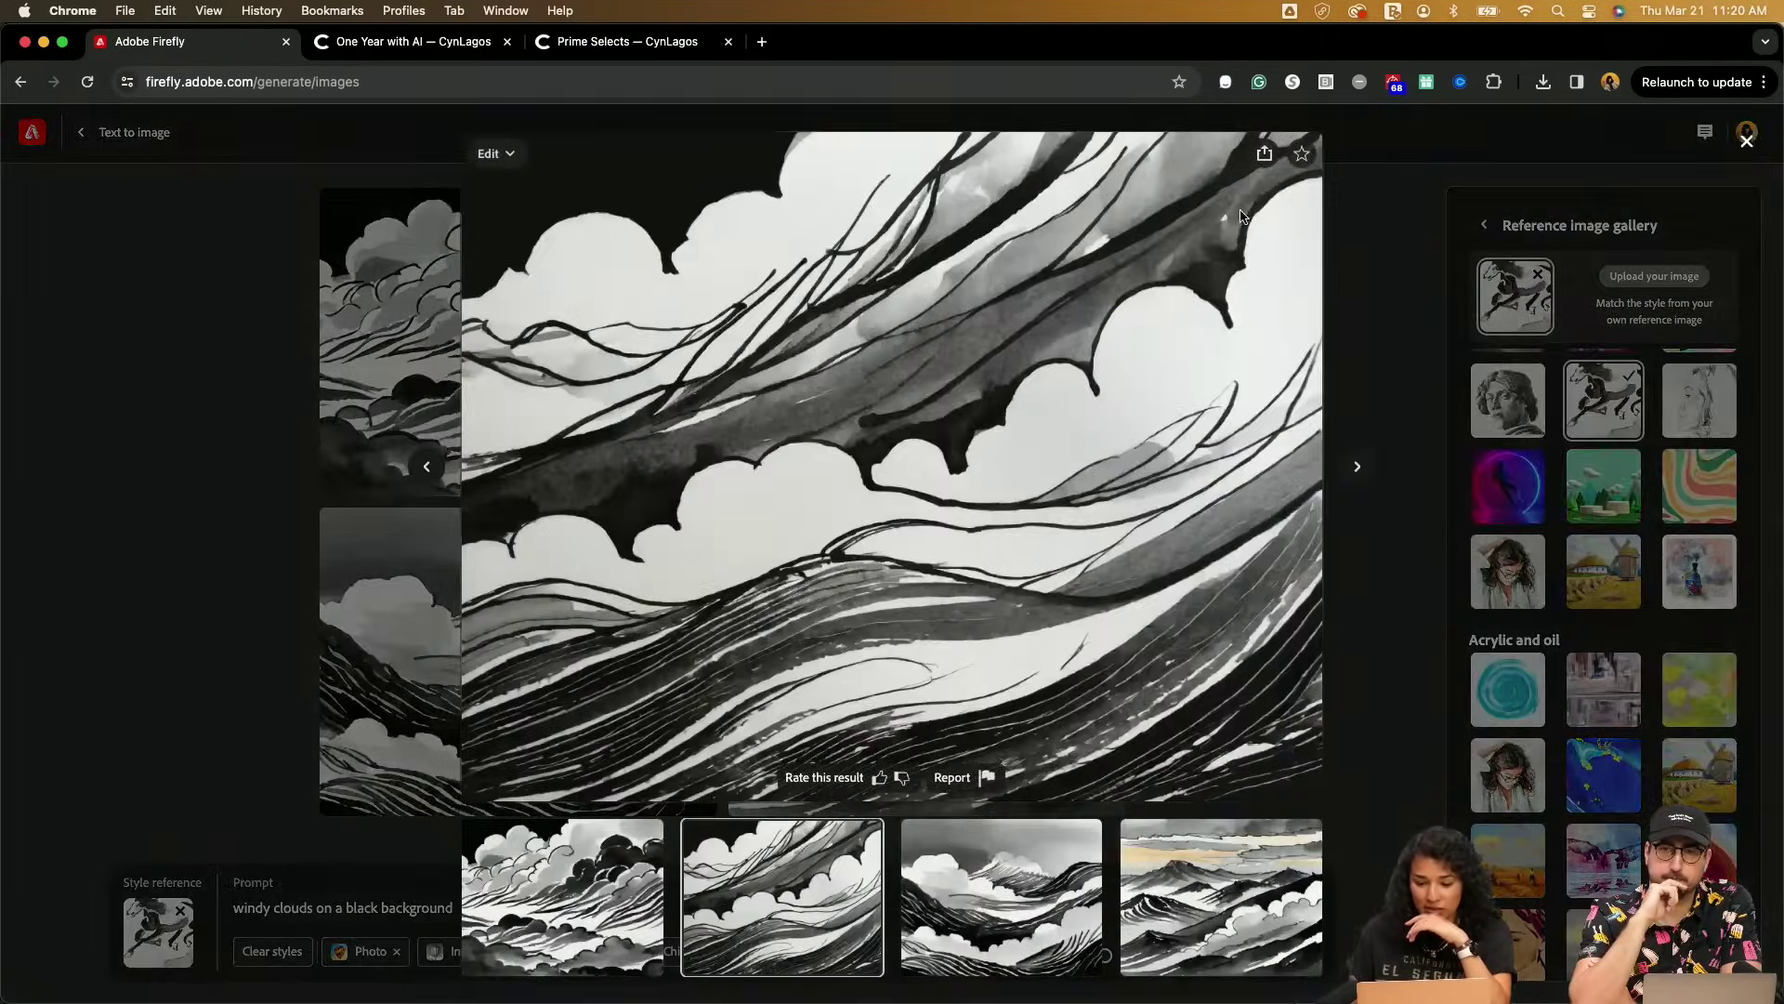
click(1267, 155)
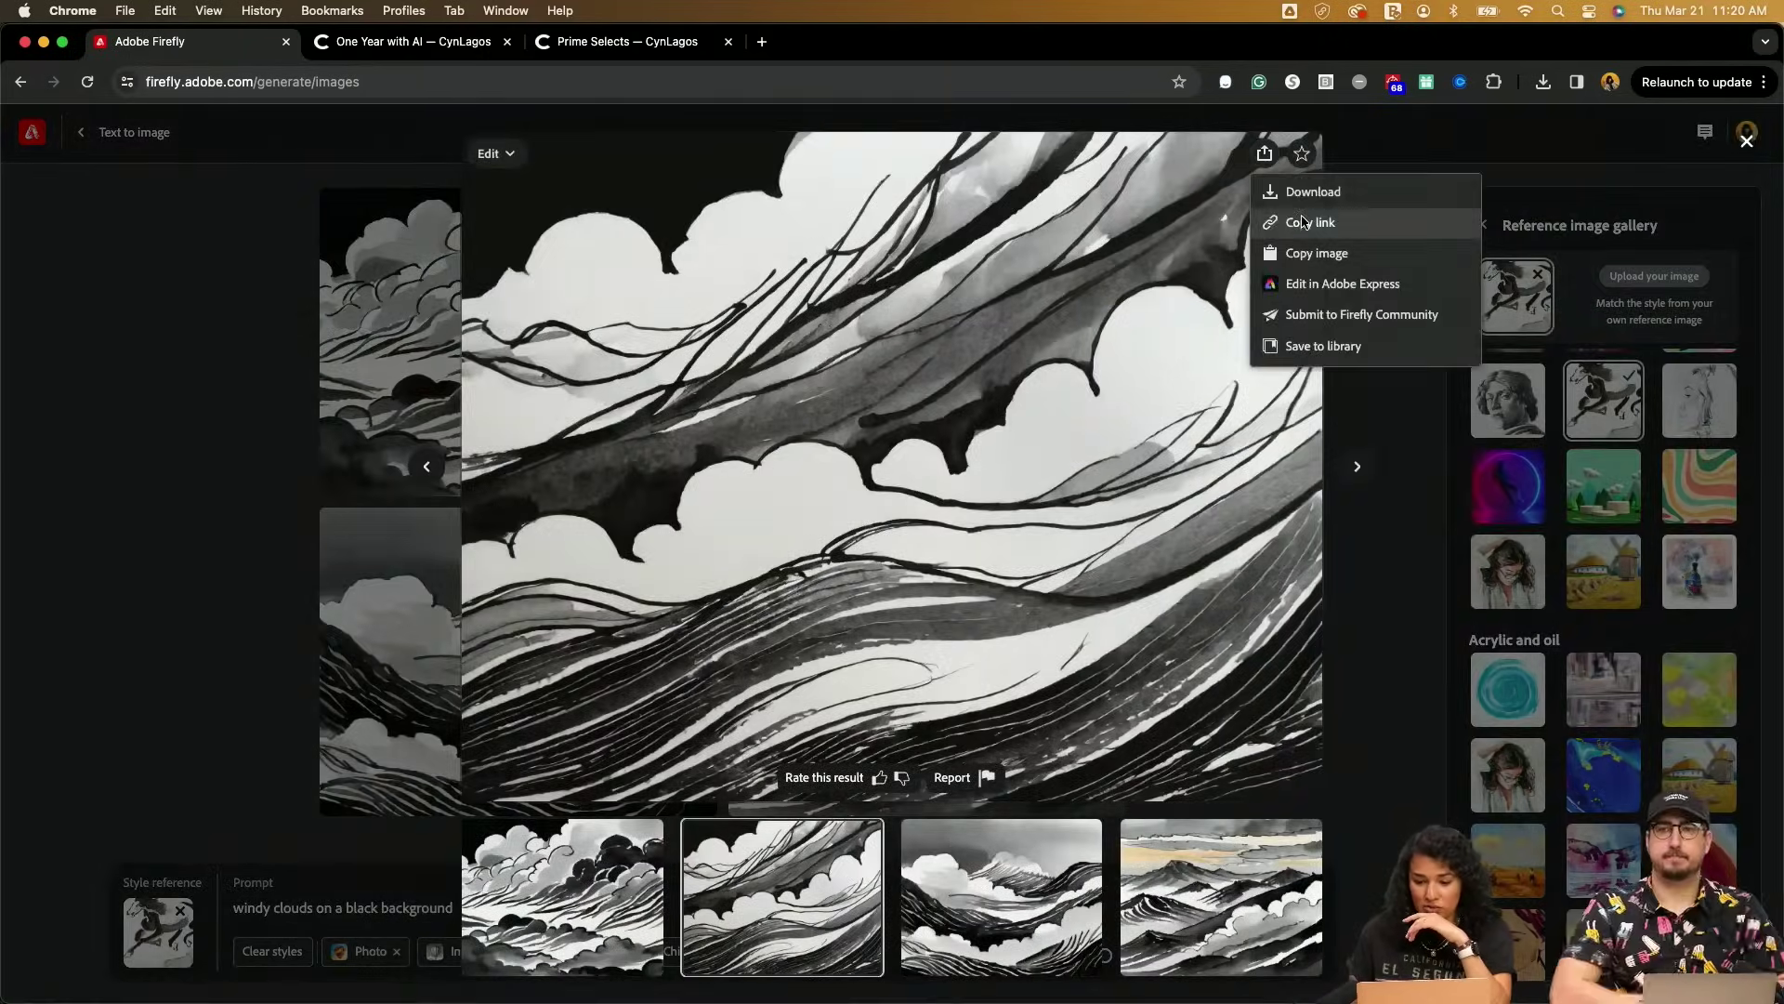
click(1301, 187)
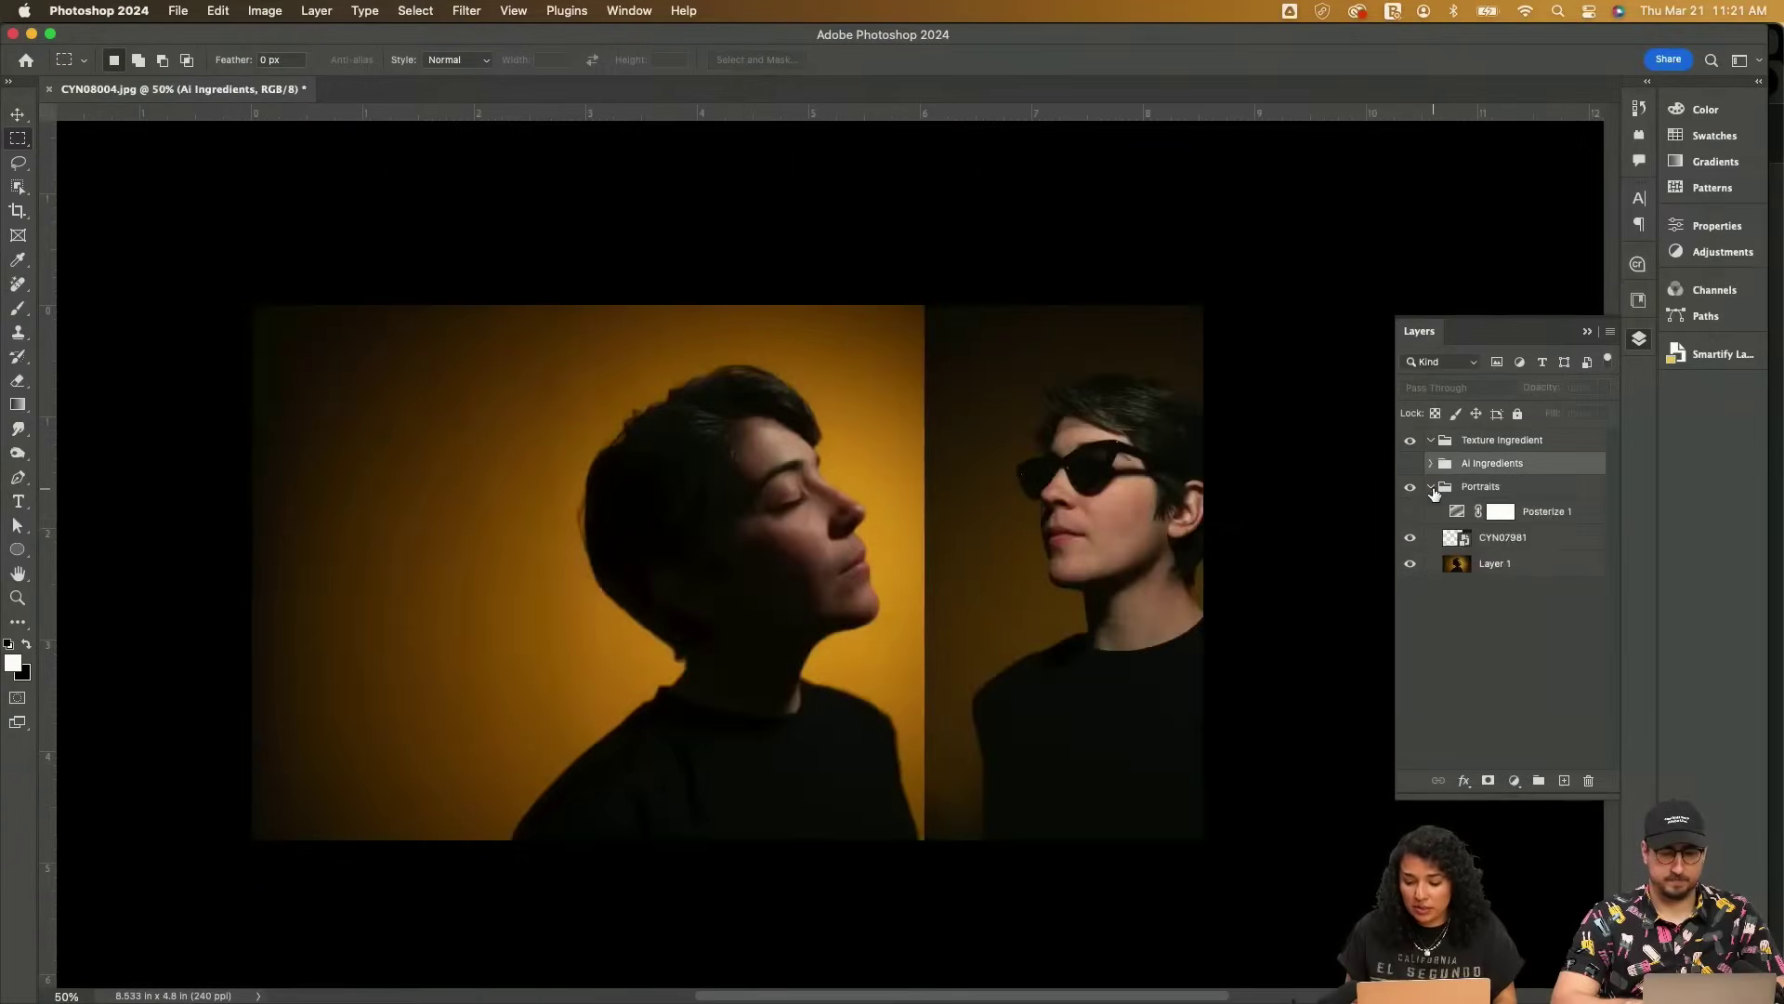
In Photoshop, add a Black & White adjustment to Layer 1 of the portraits
click(1506, 565)
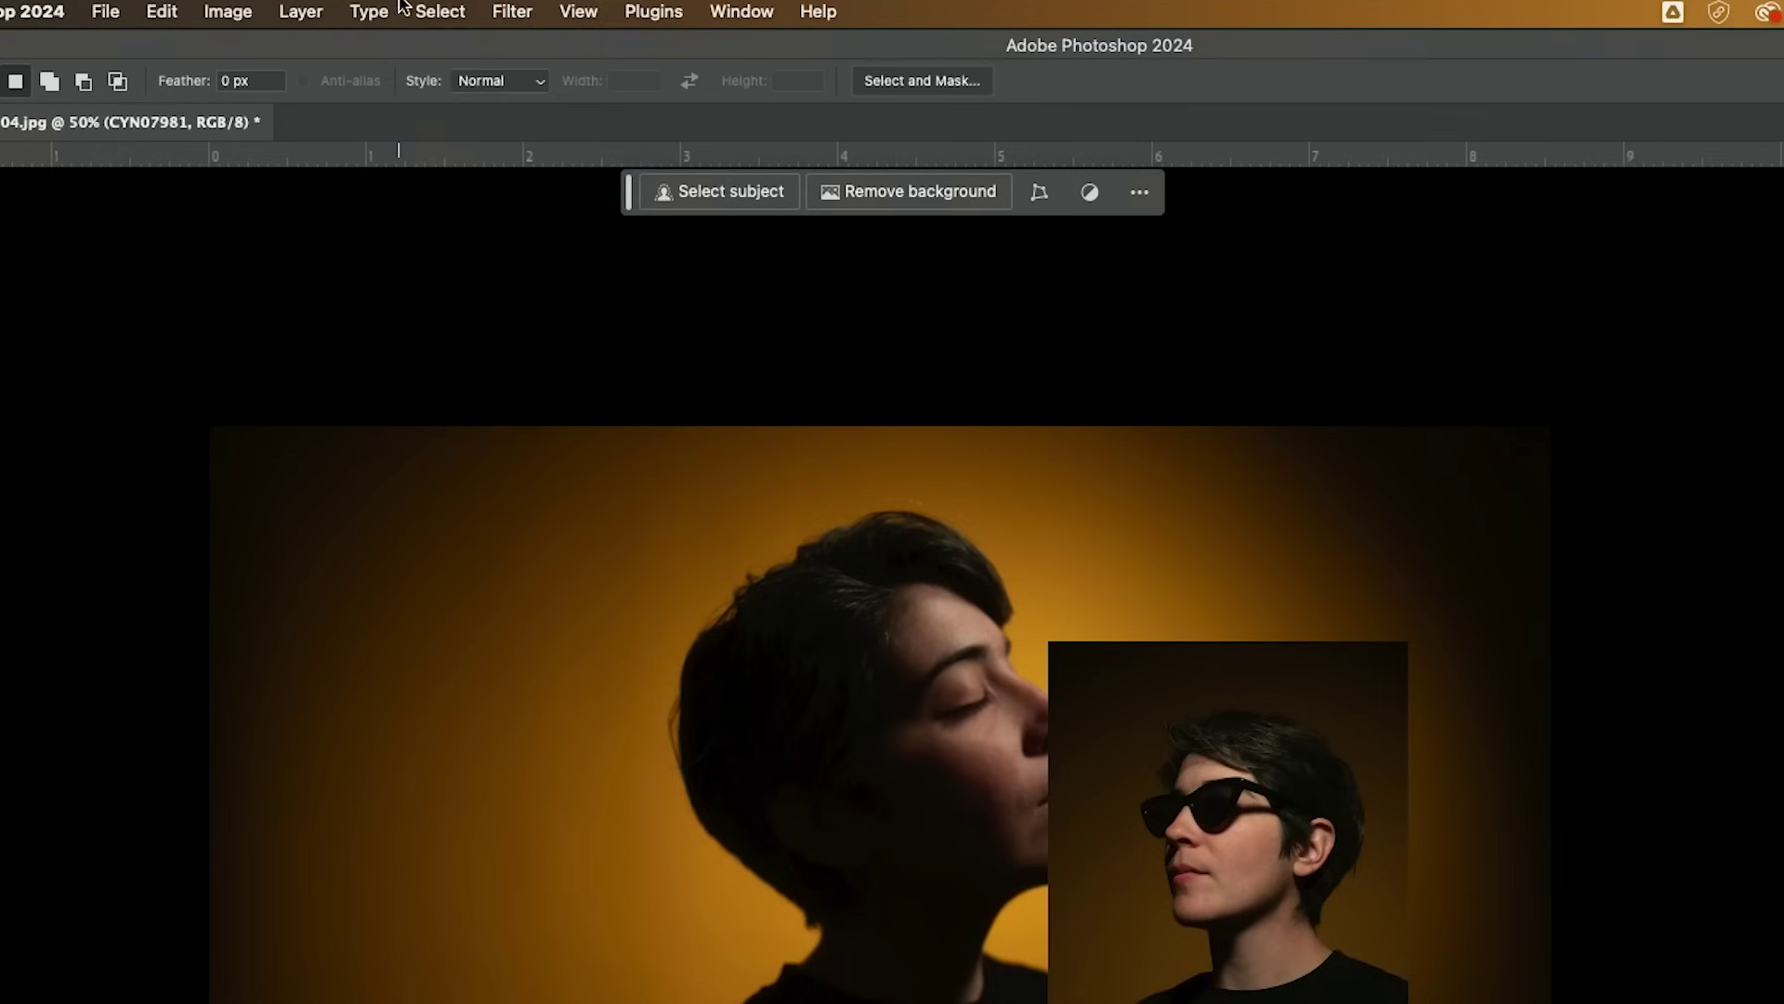
click(265, 10)
mouse_move(313, 63)
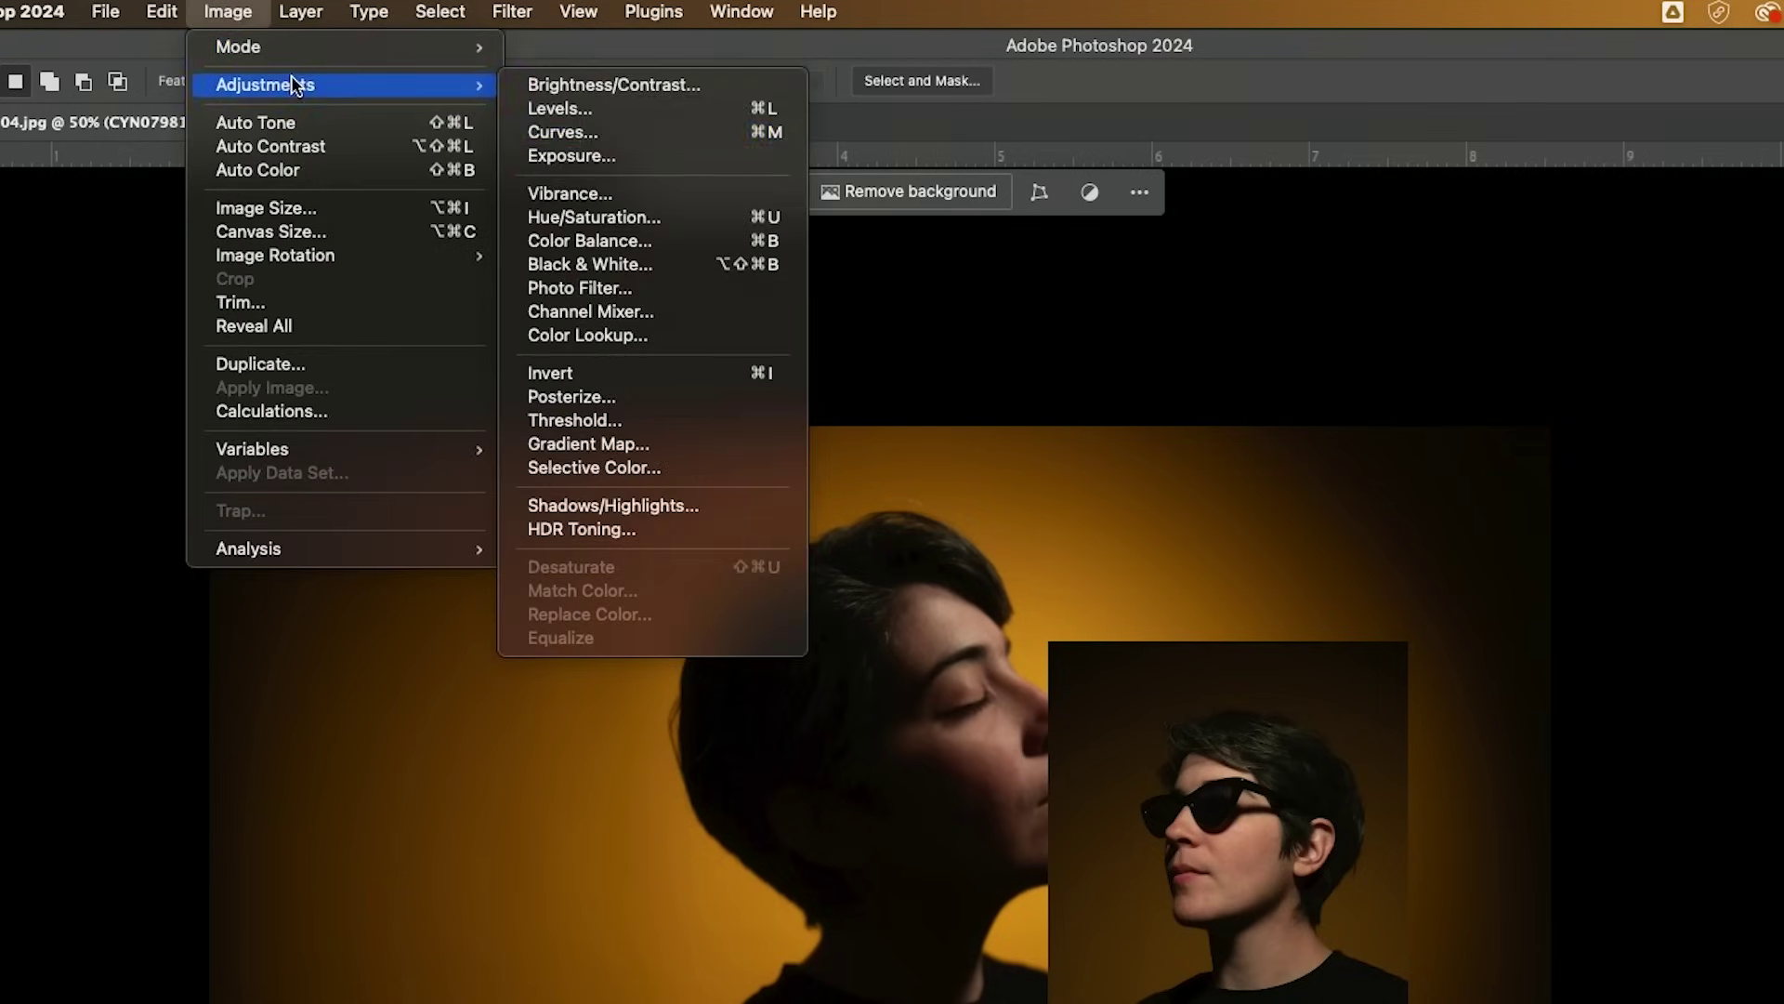
click(633, 268)
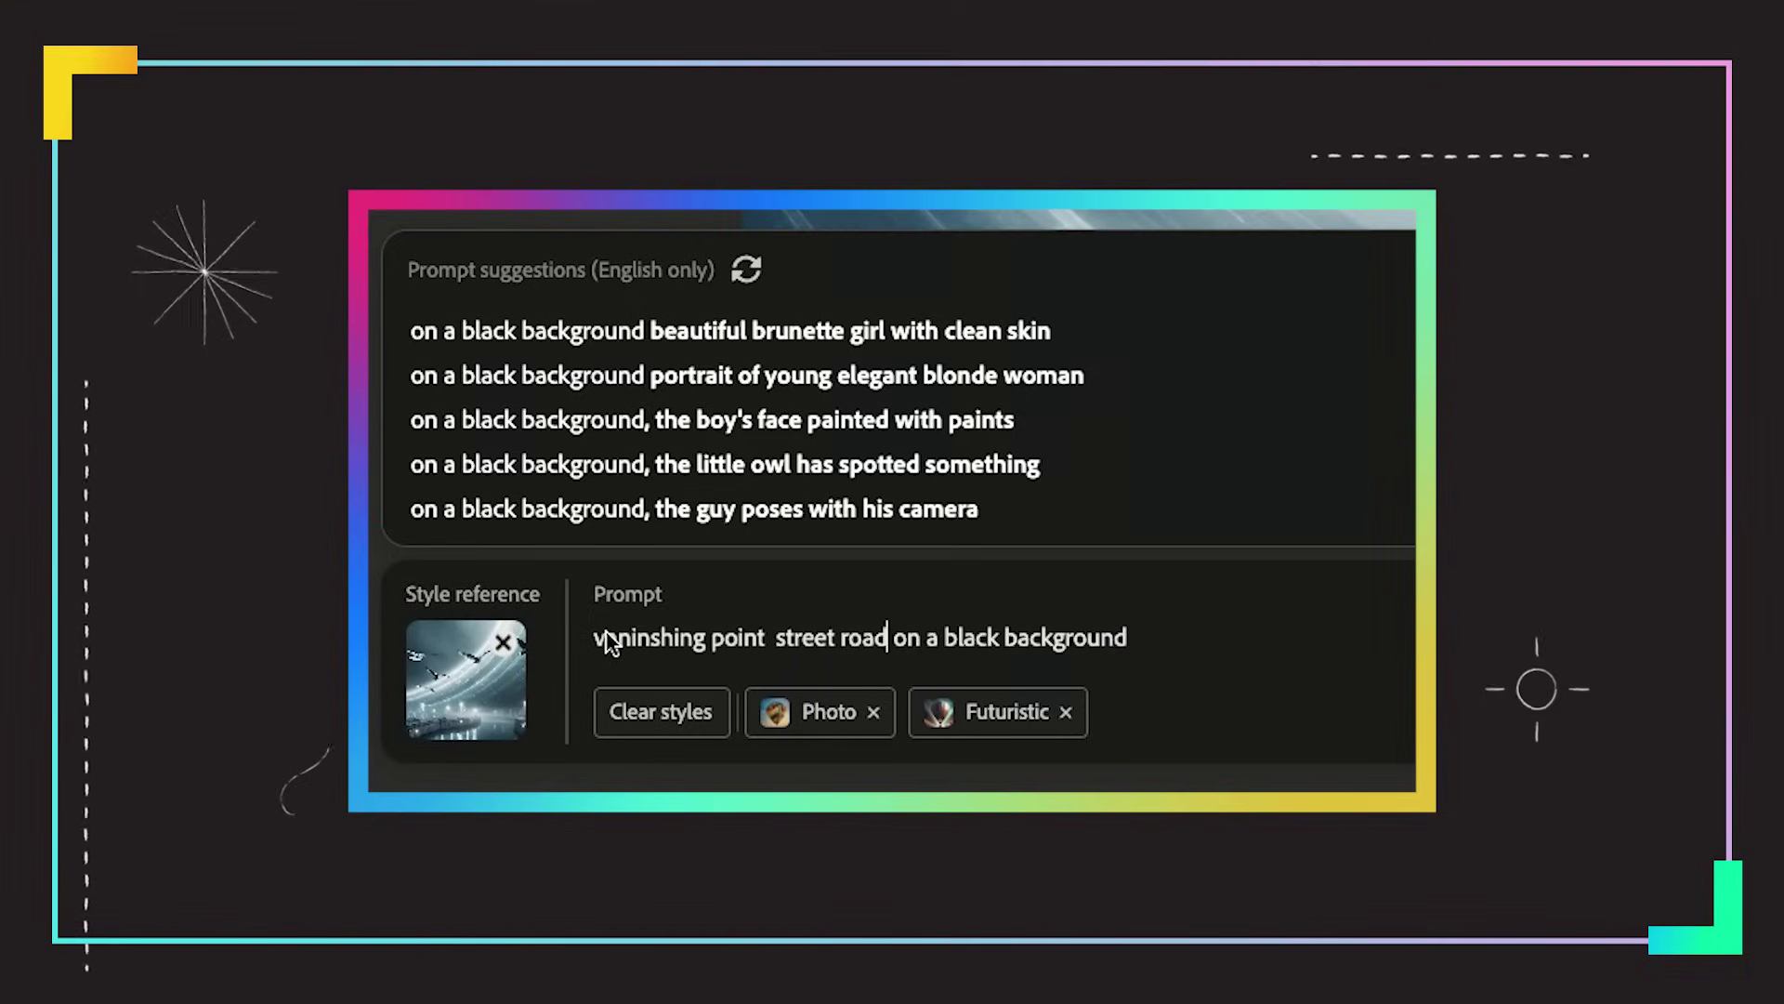
Generate the 'vanishing point street road on a black background' images and enlarge one
click(892, 637)
key(Return)
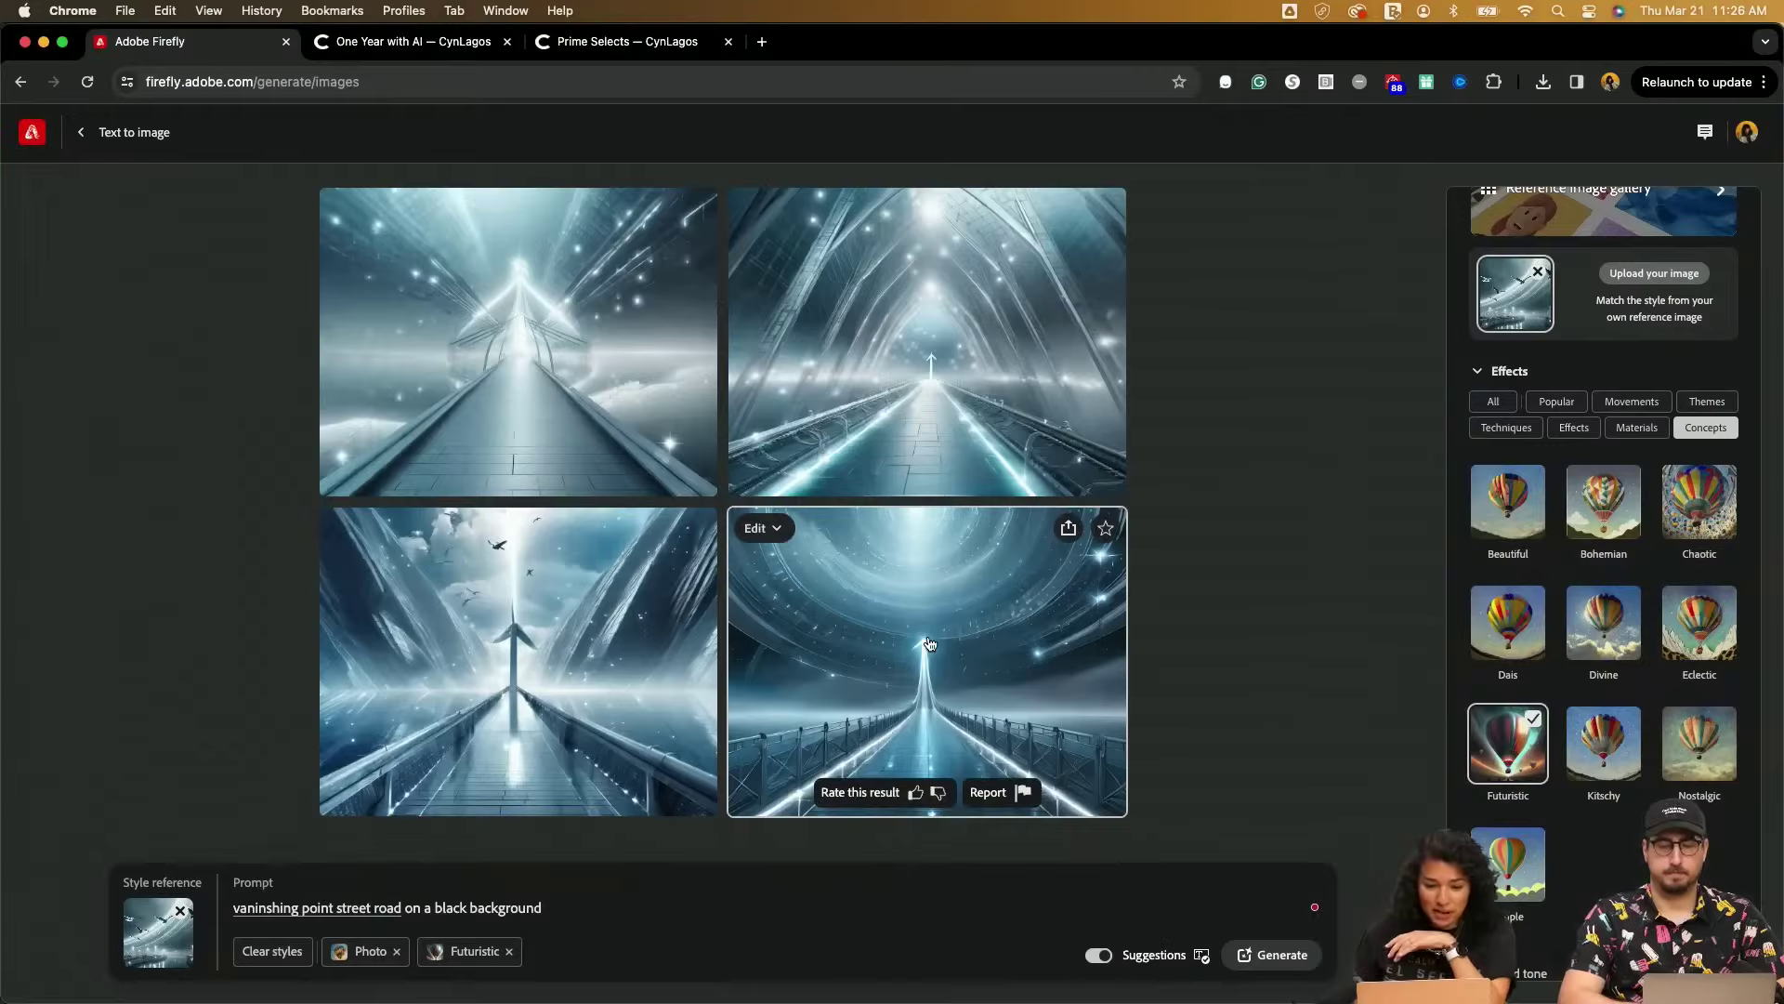
click(929, 643)
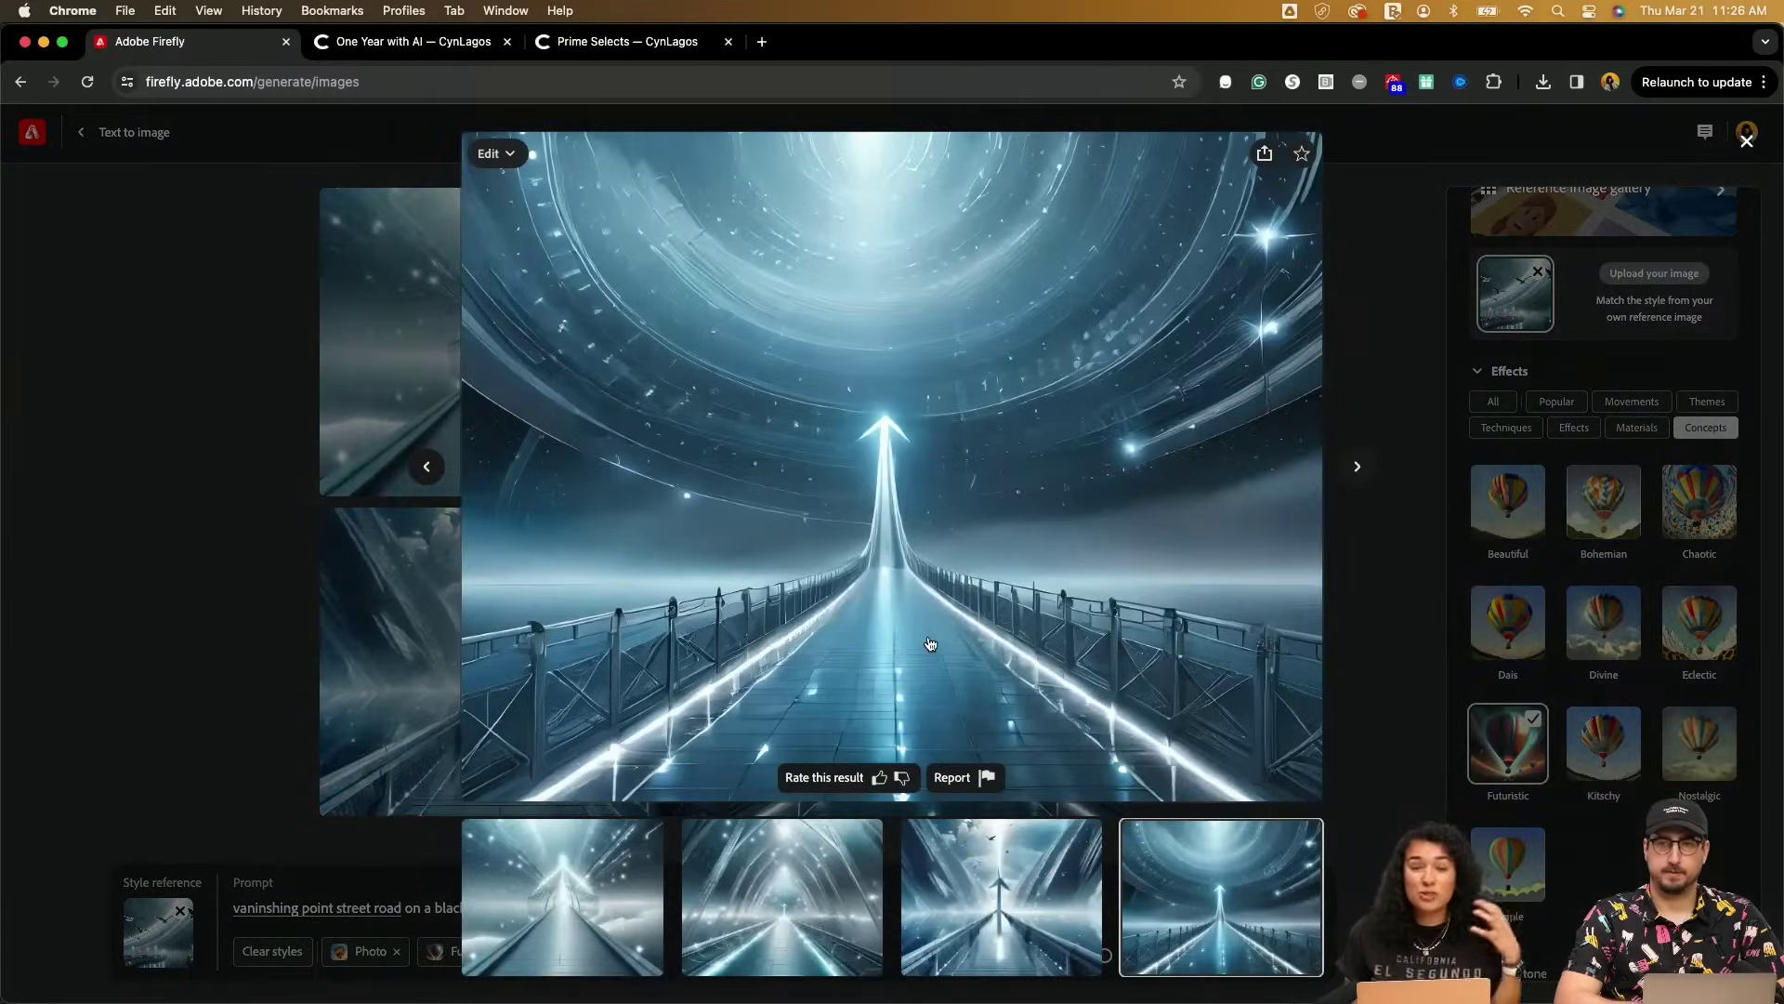
Back in Photoshop, preview the newest download and the glass-spheres image in Finder
key(super+Tab)
key(super+Tab)
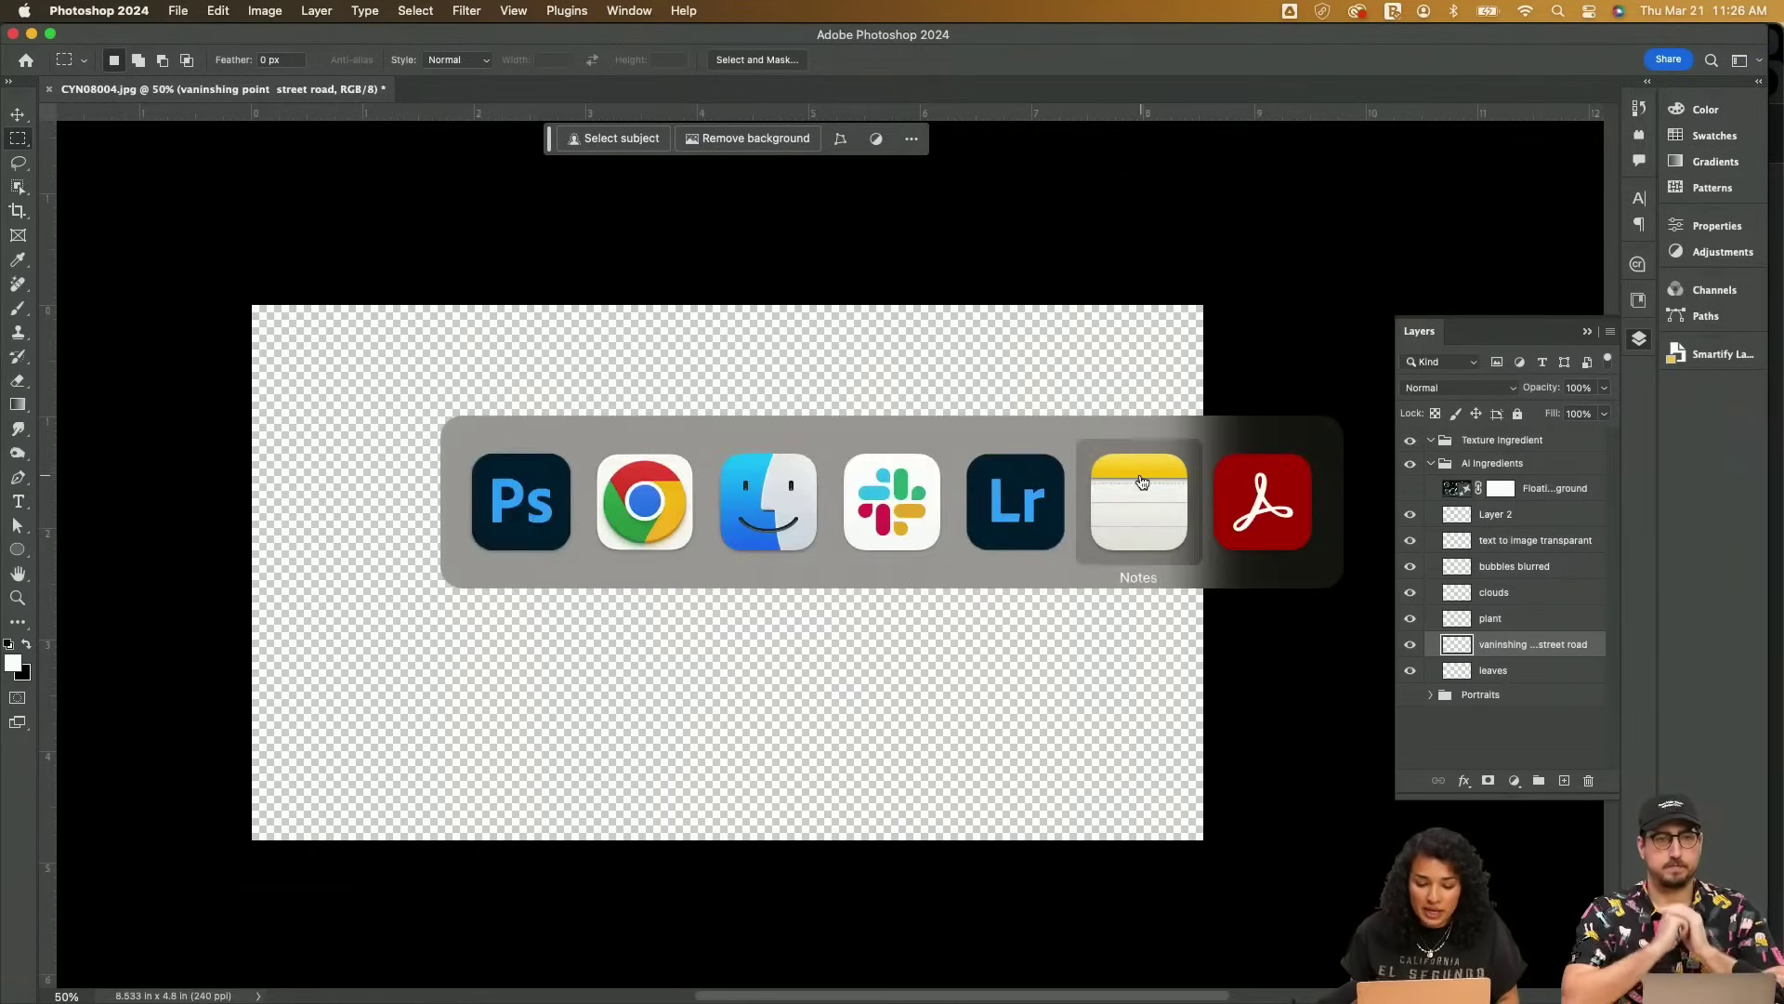
click(1036, 782)
key(space)
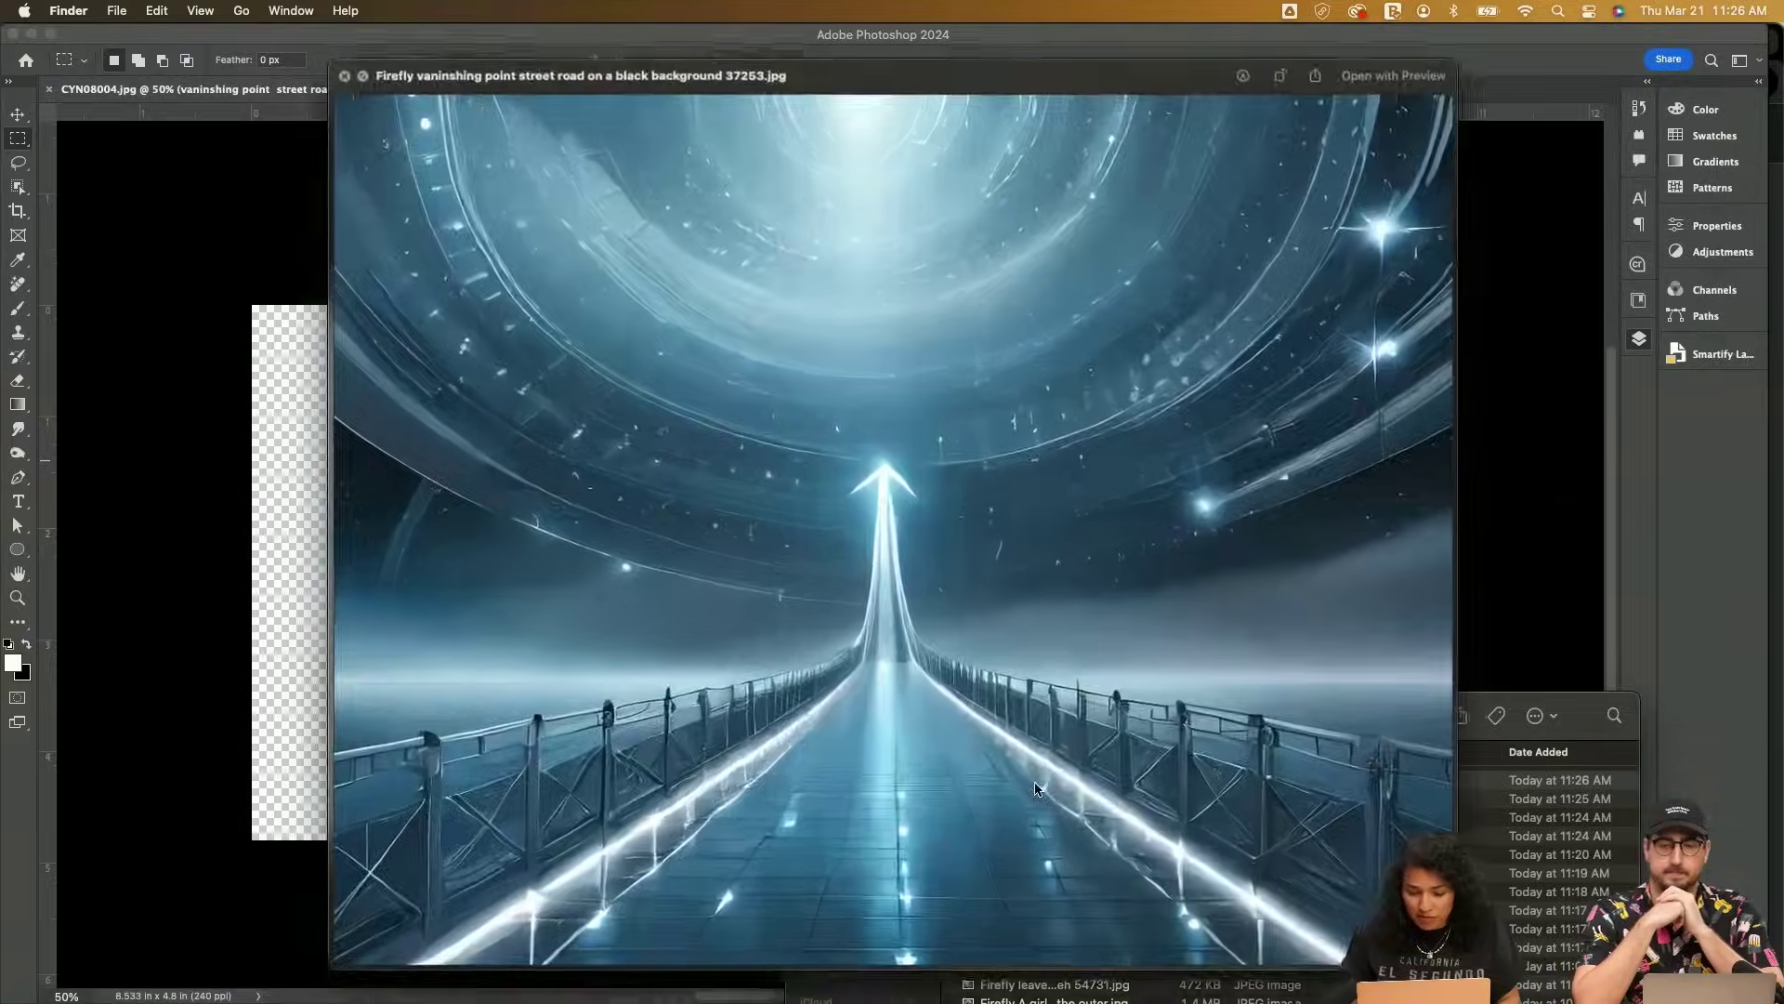
key(space)
click(1010, 929)
key(space)
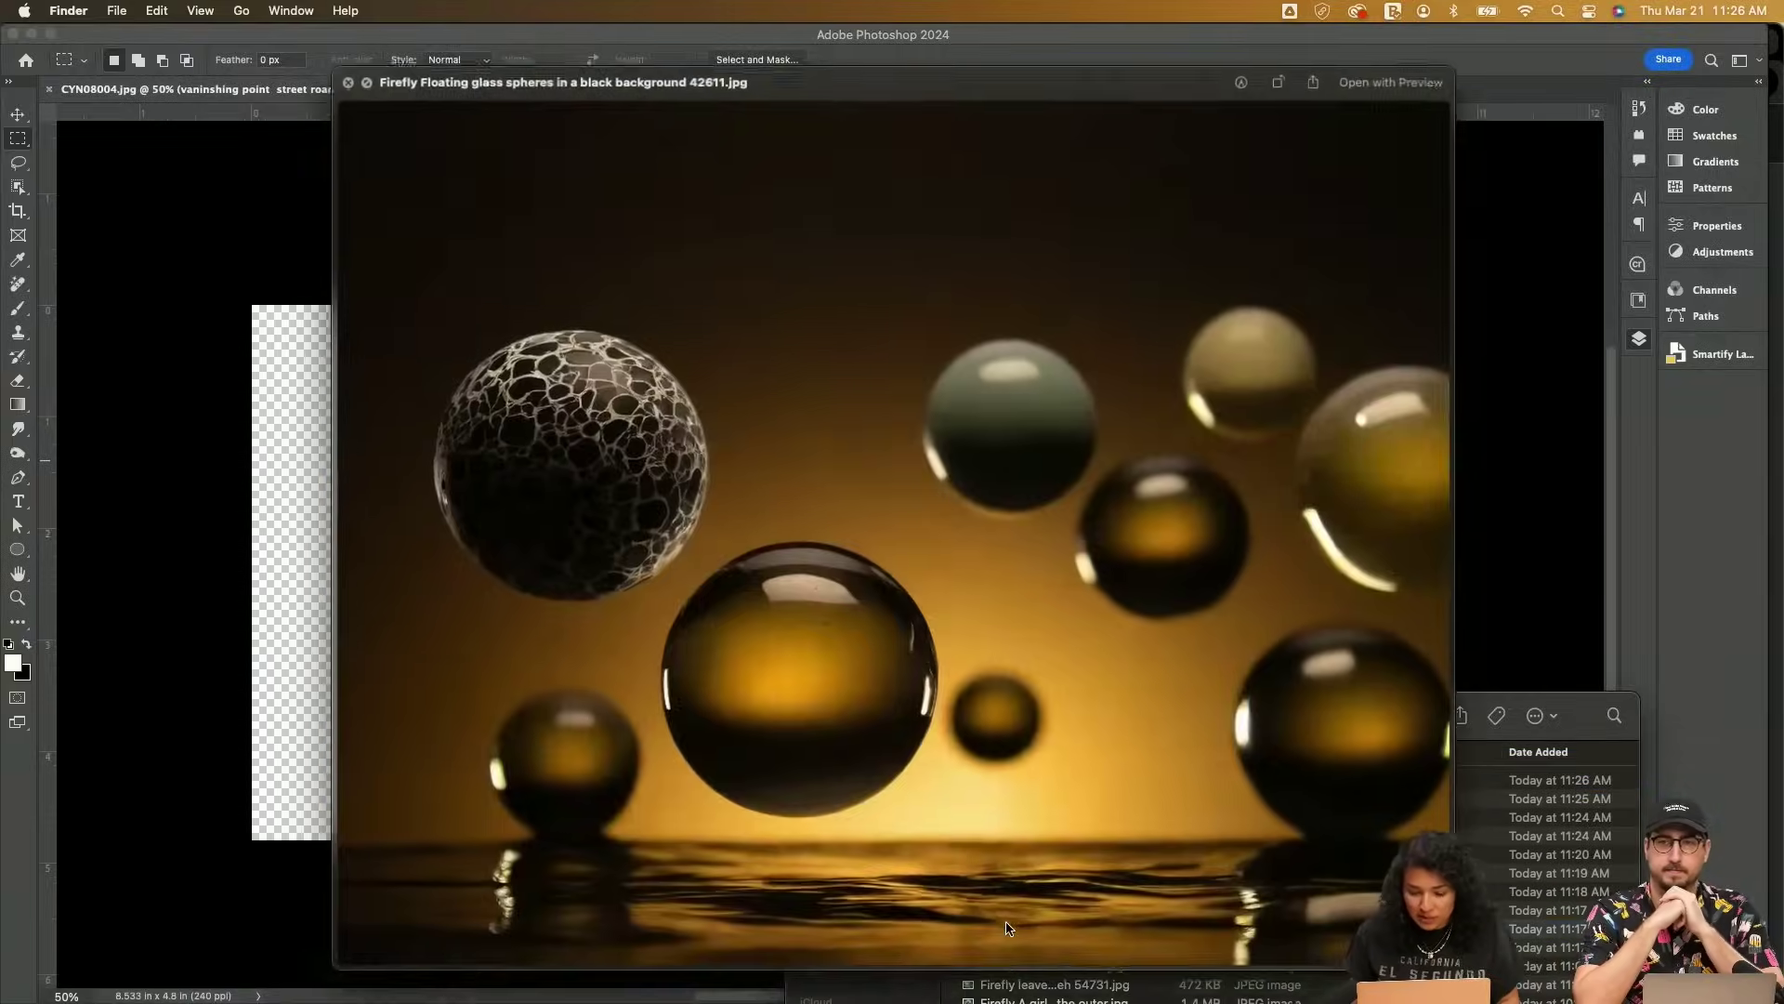
key(space)
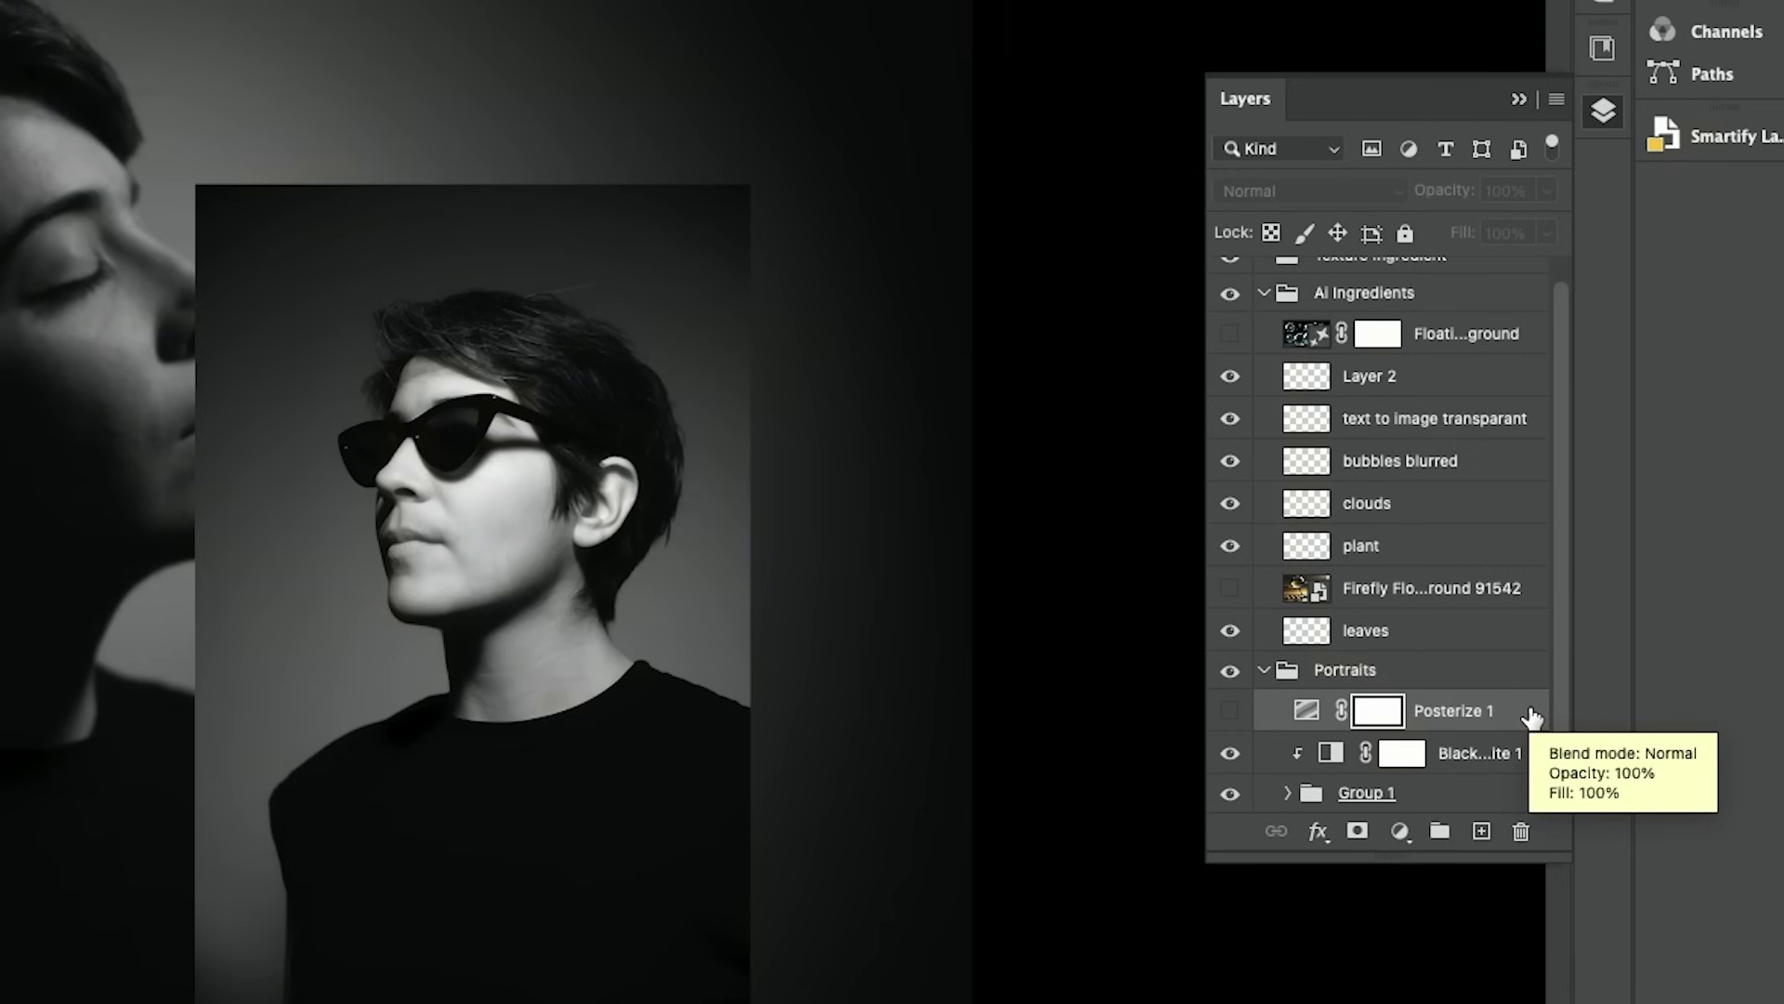
Replace Posterize 1 with a new Posterize adjustment and add an empty Layer 3
key(Delete)
click(1399, 831)
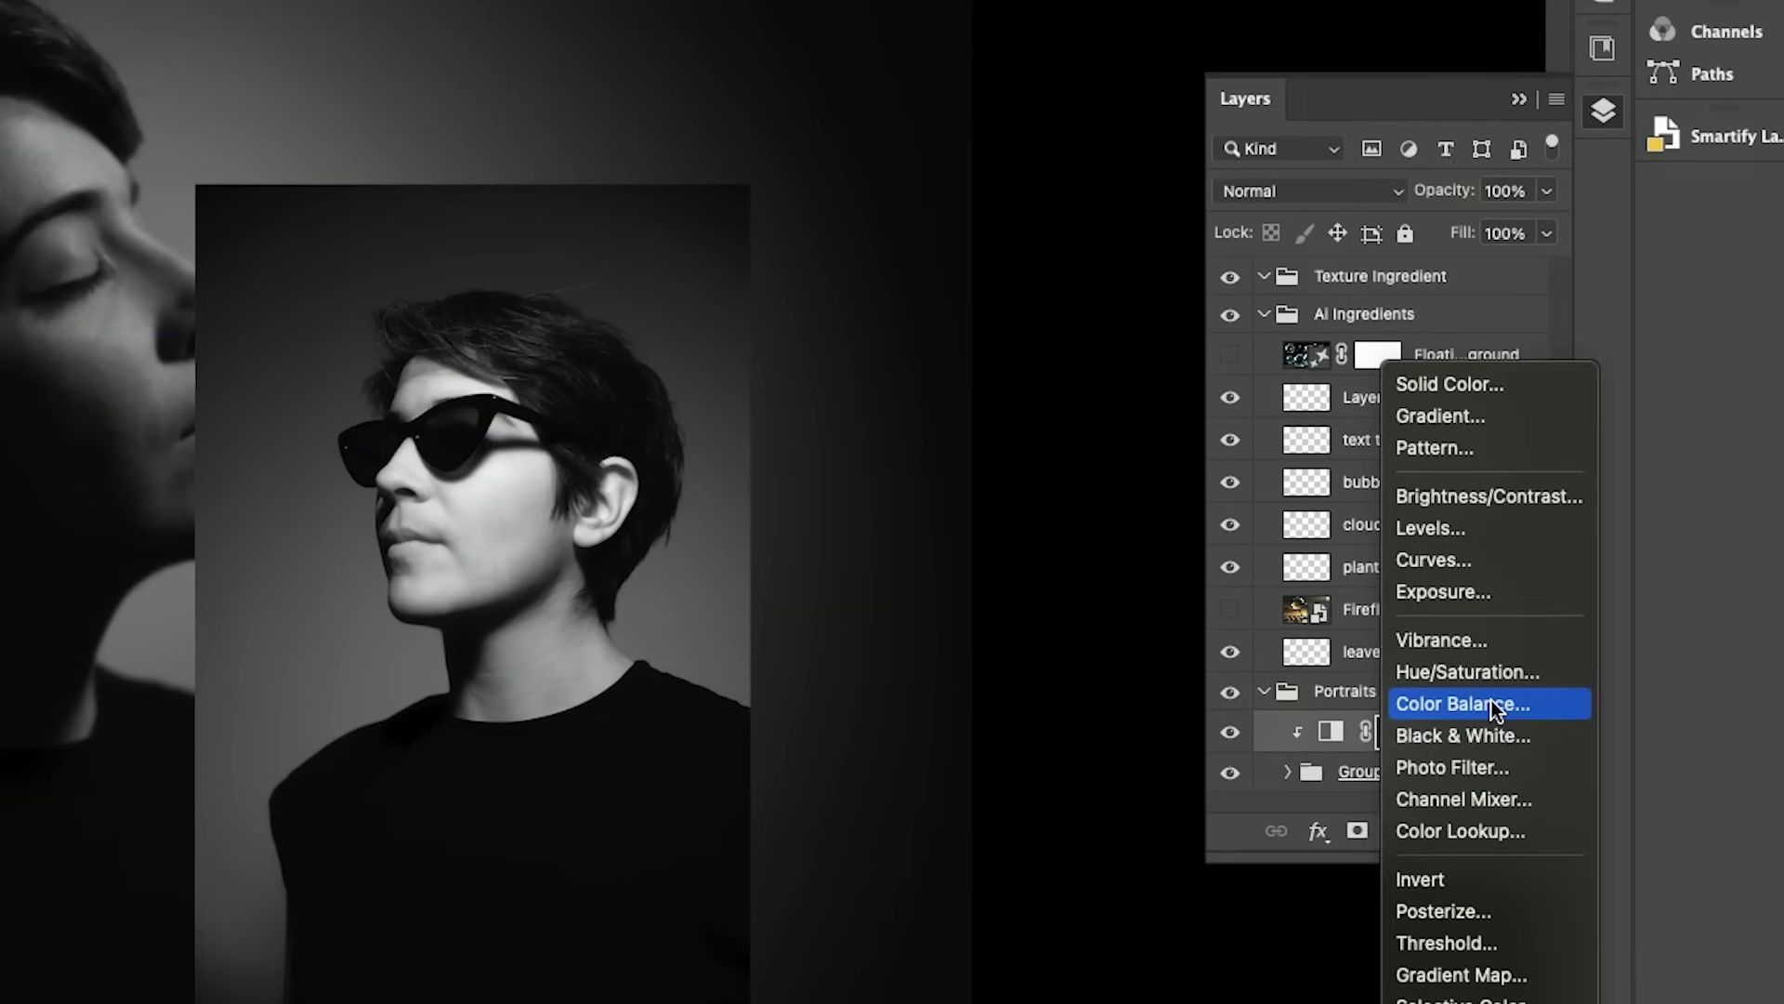
click(1468, 913)
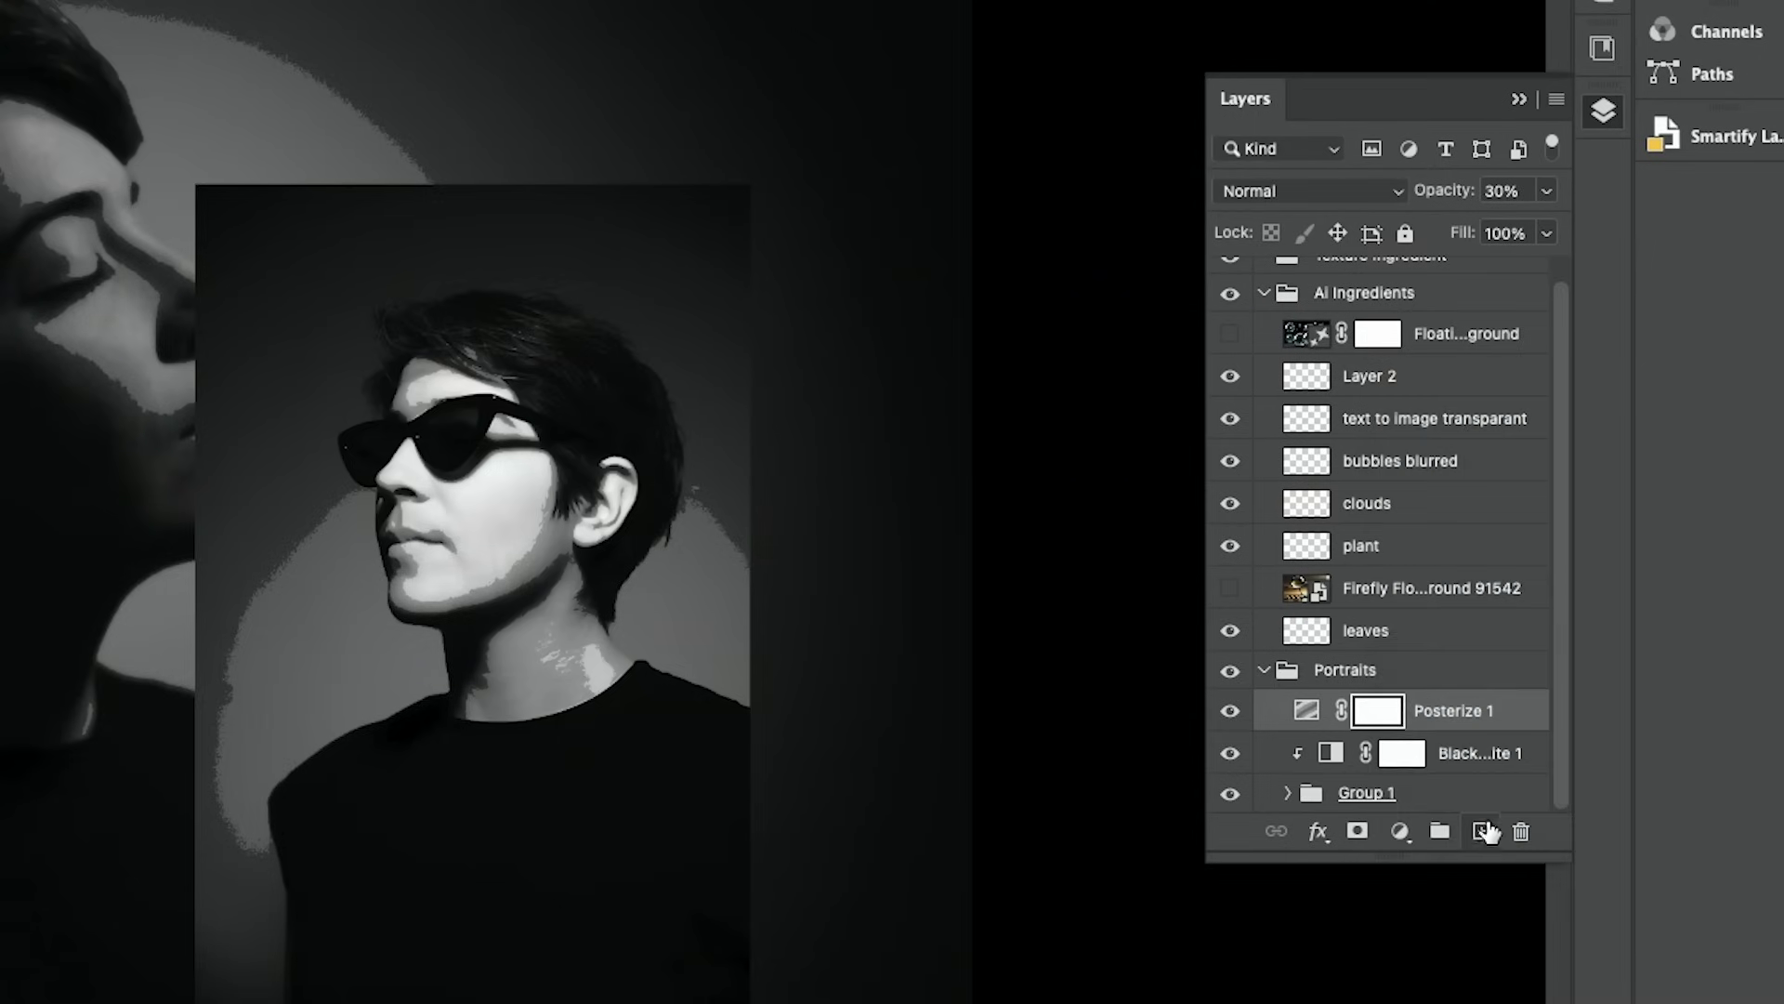
click(1484, 831)
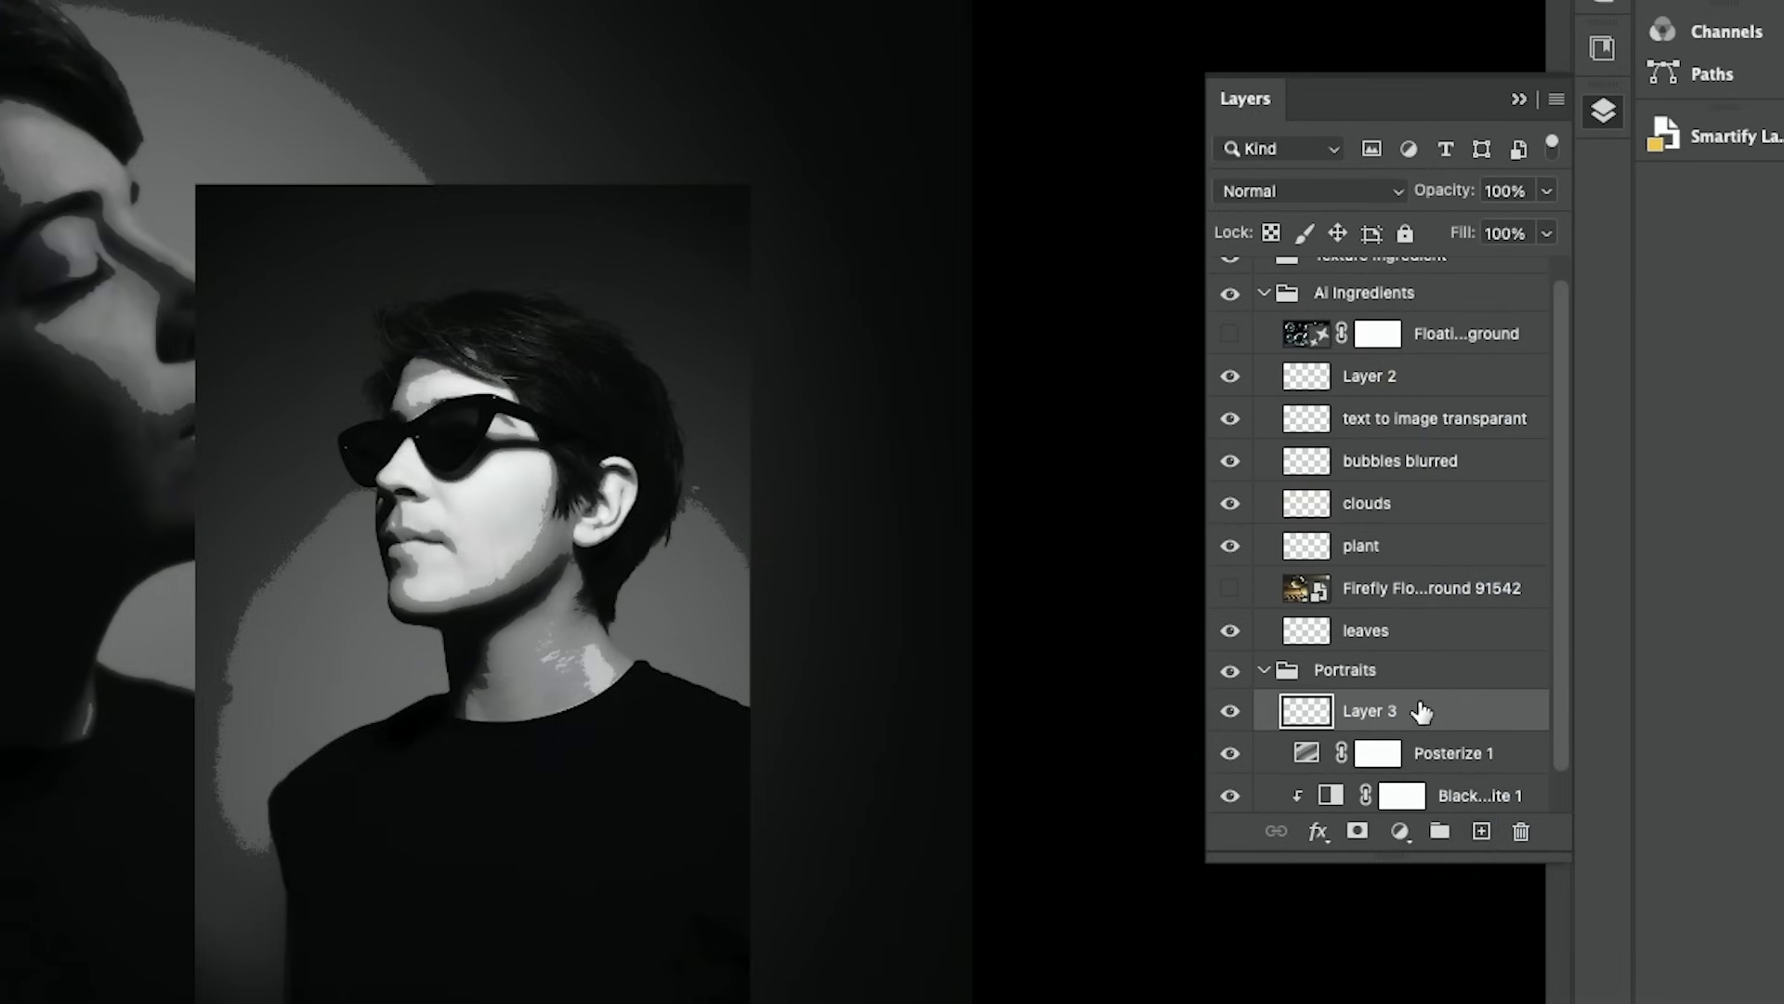
Move Layer 3 below Posterize 1 and fill it with black
scroll(1422, 712, down, 1)
drag(1408, 683, 1391, 731)
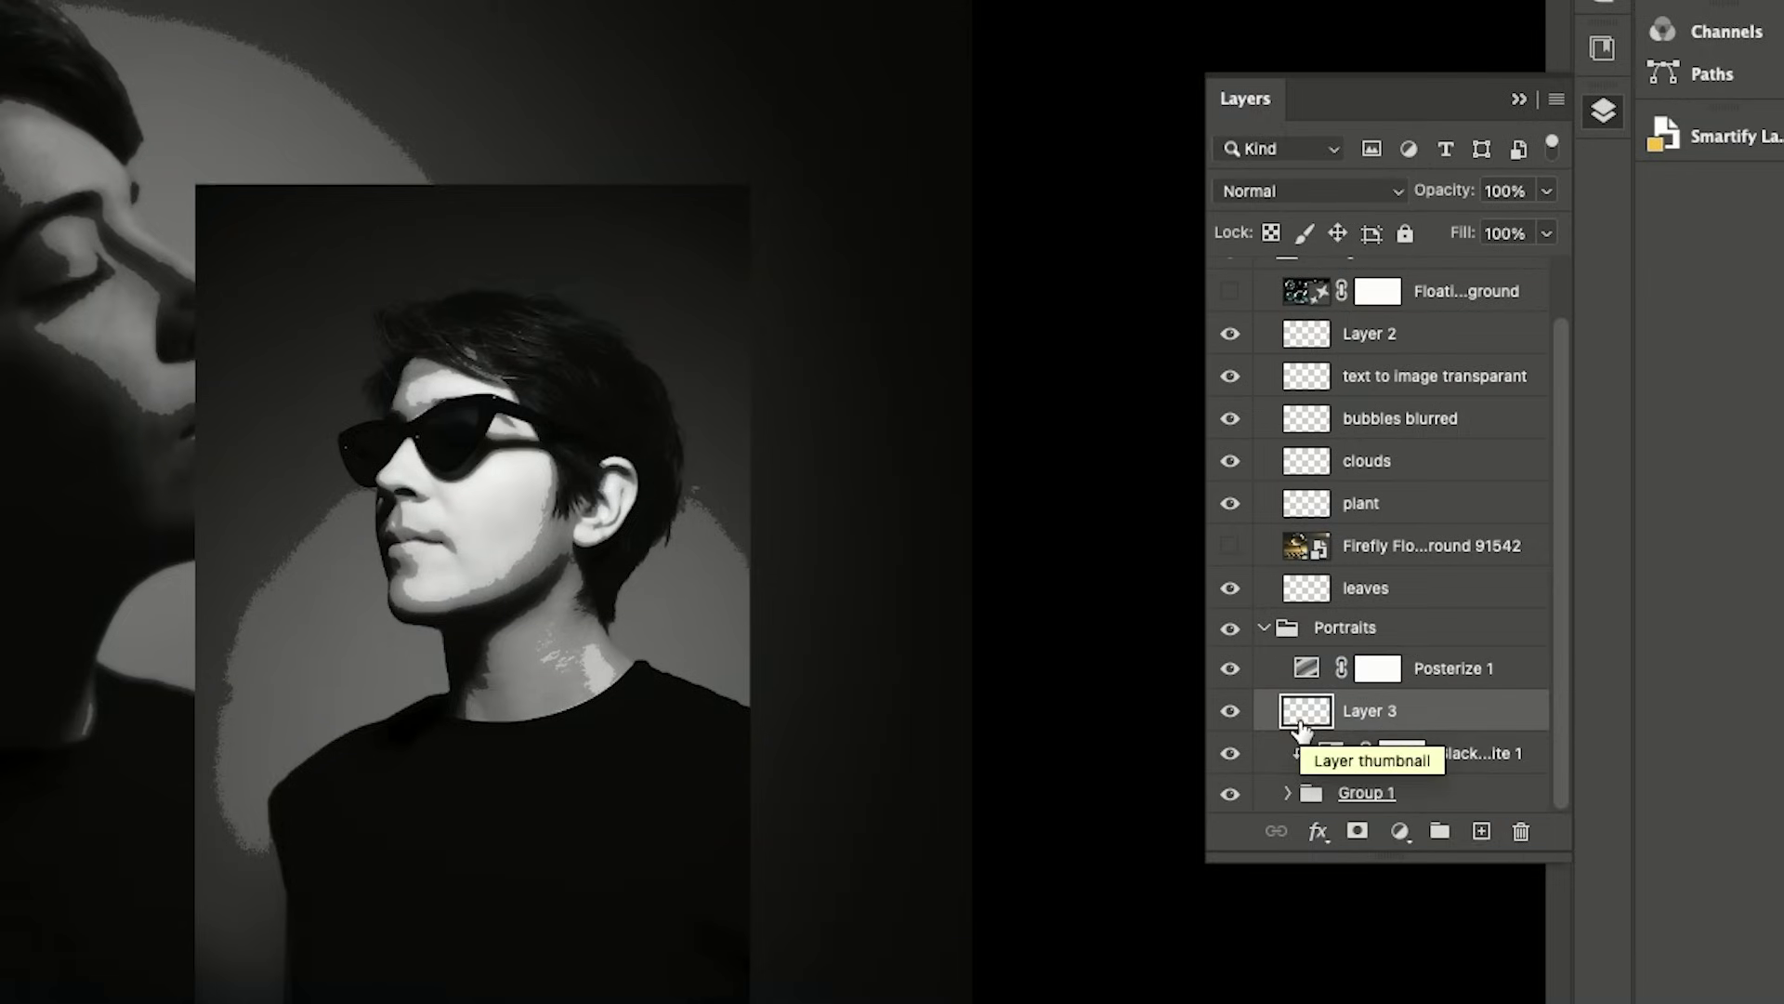
key(alt+BackSpace)
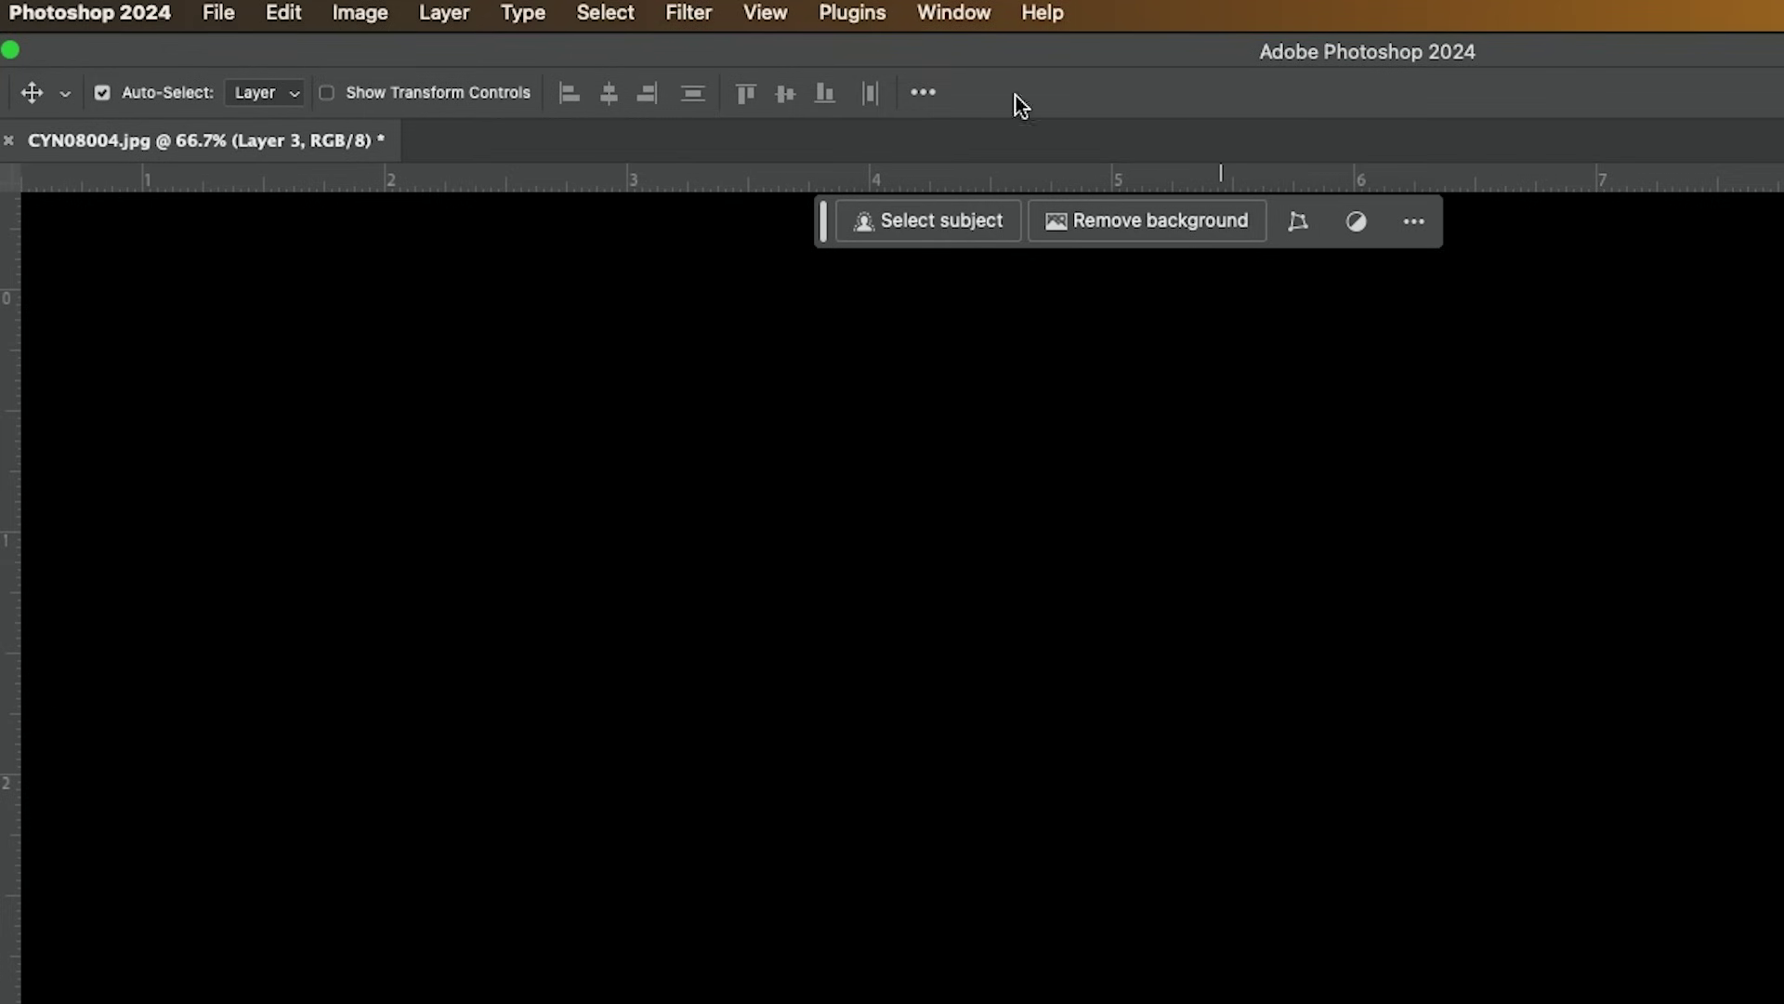
Apply the Sketch > Reticulation filter to Layer 3 and remove the sunglasses portrait's background
click(953, 12)
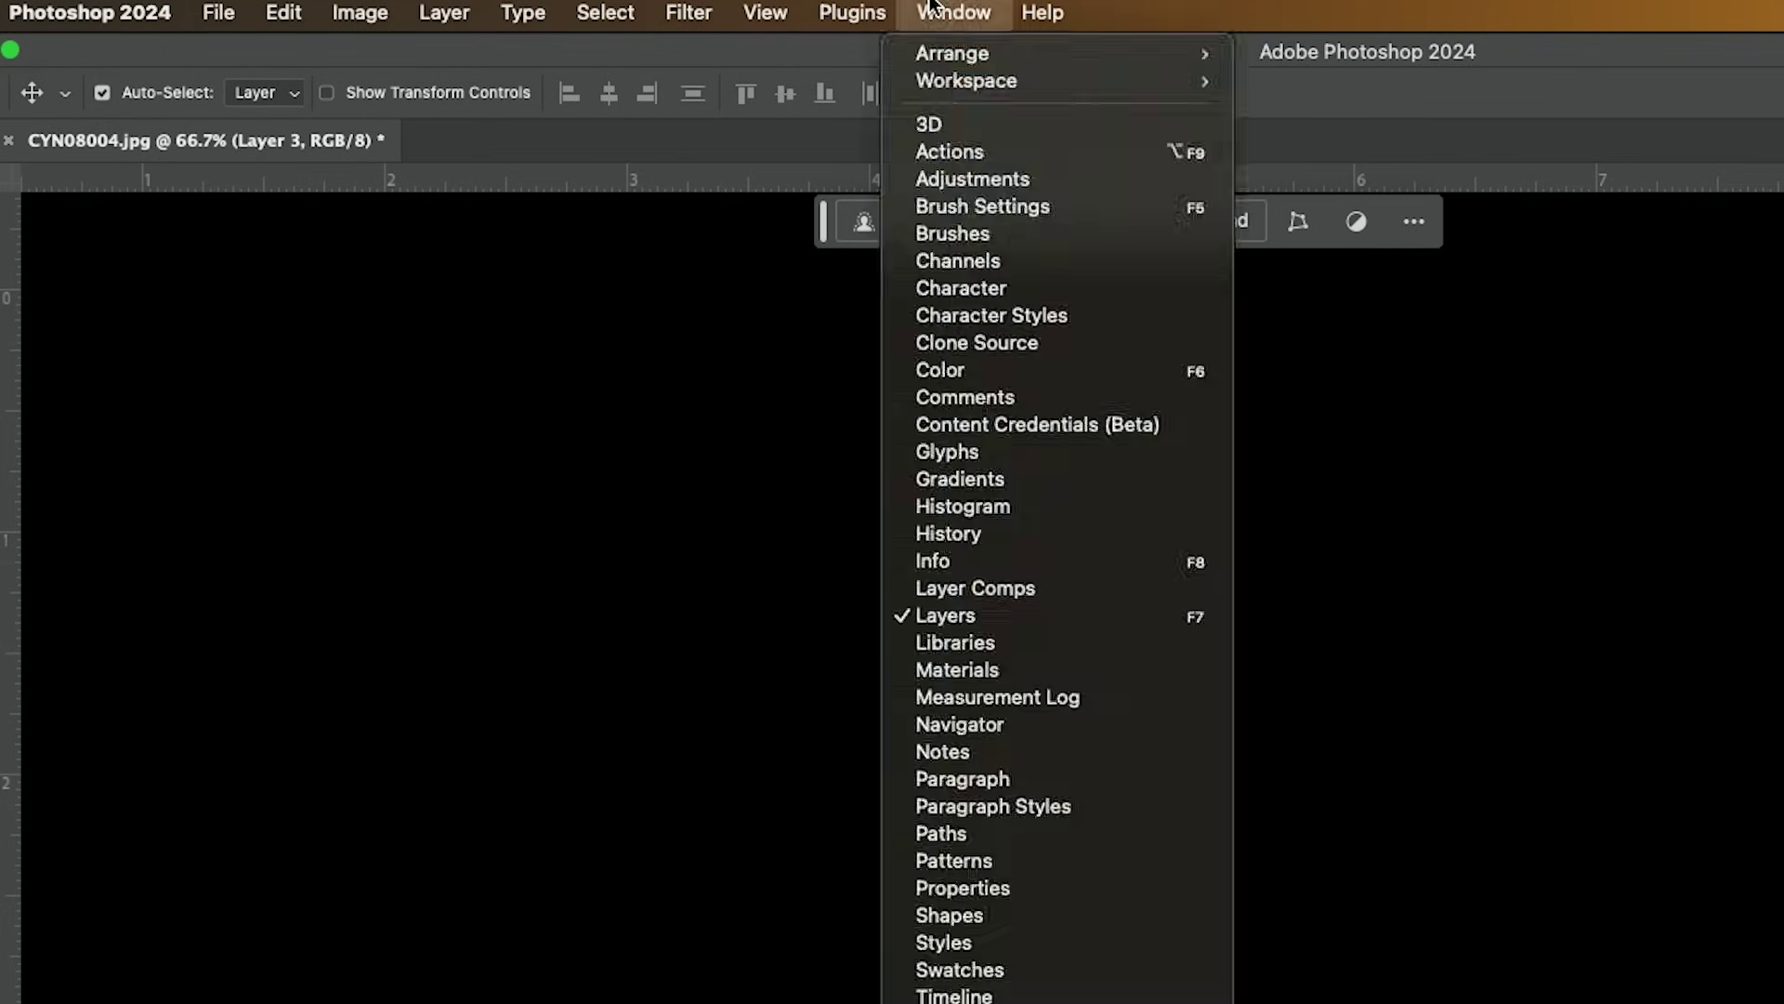
mouse_move(689, 12)
click(759, 186)
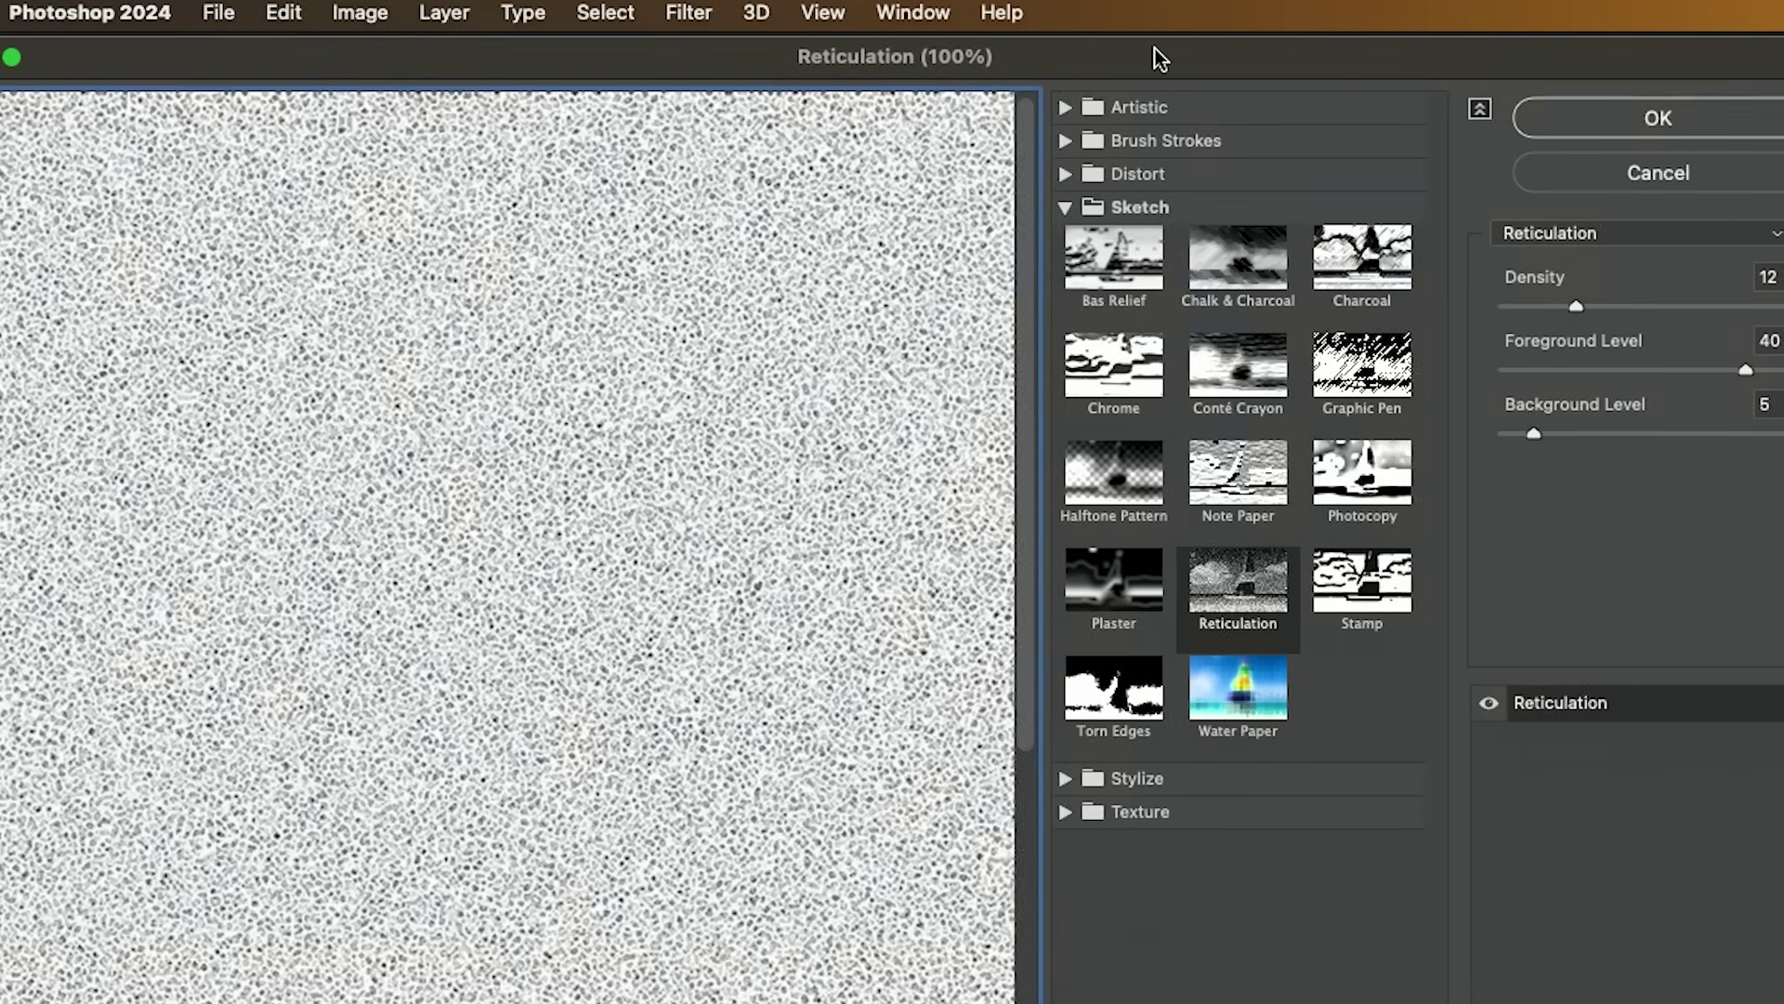
key(Return)
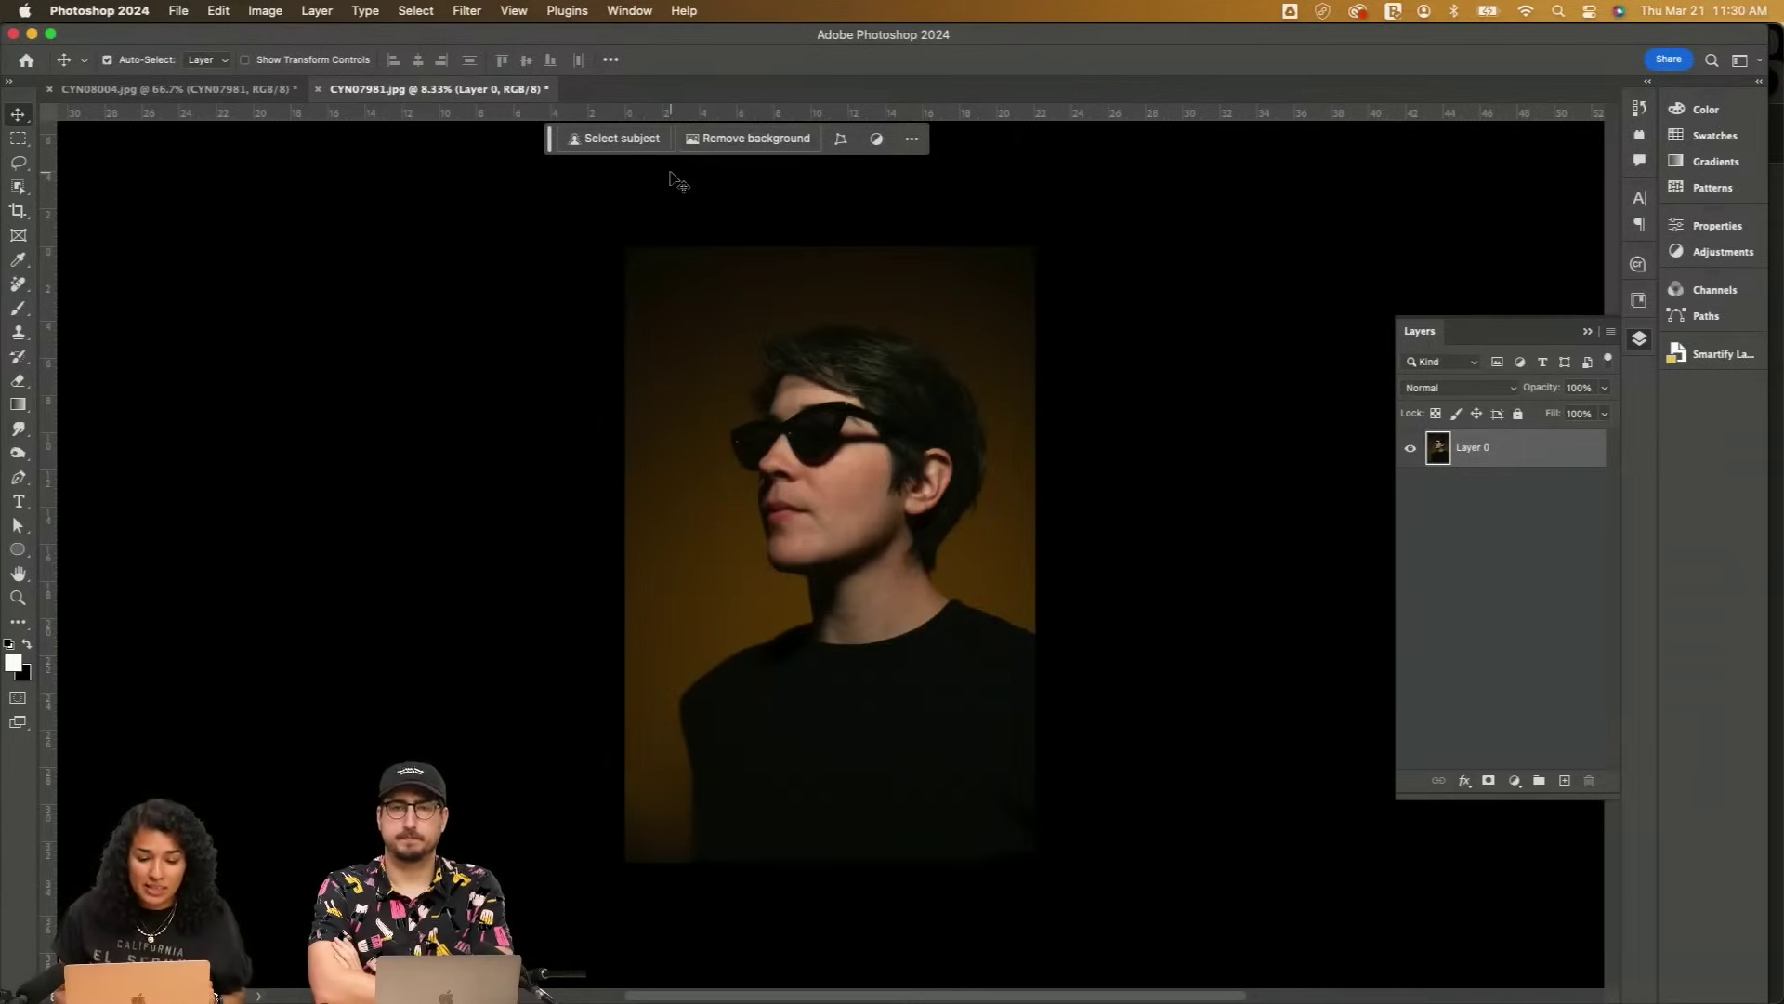
drag(555, 148, 661, 220)
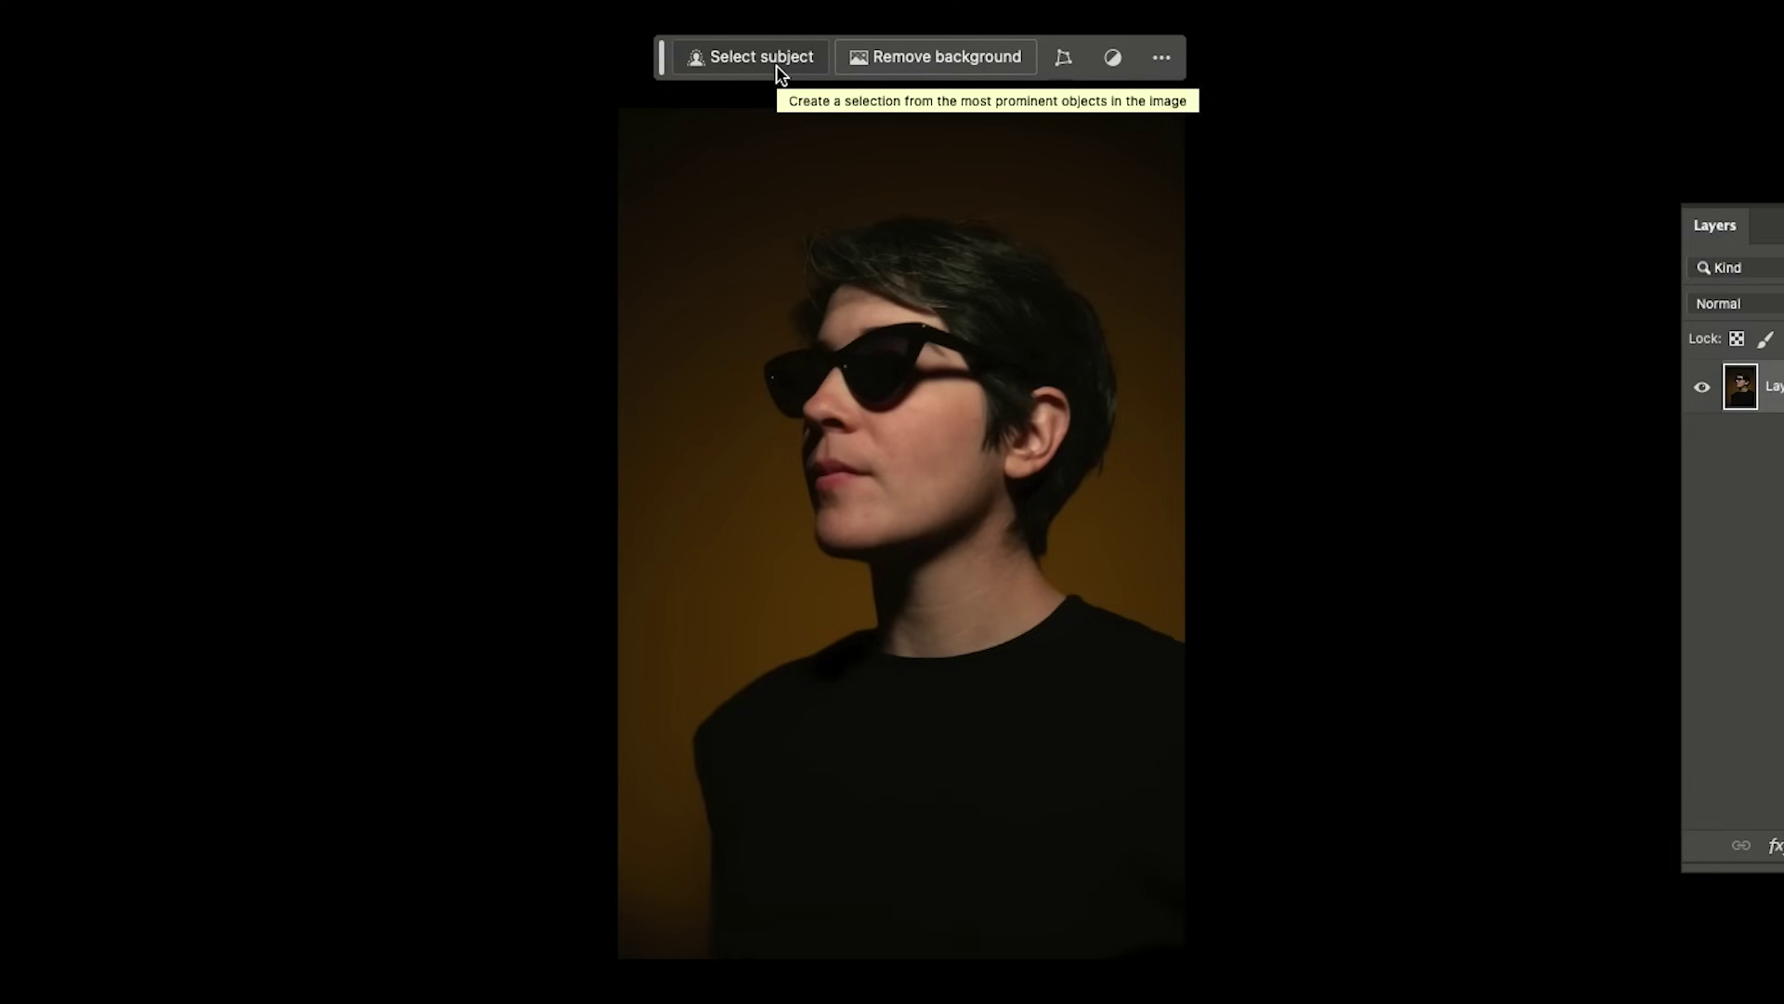
click(931, 58)
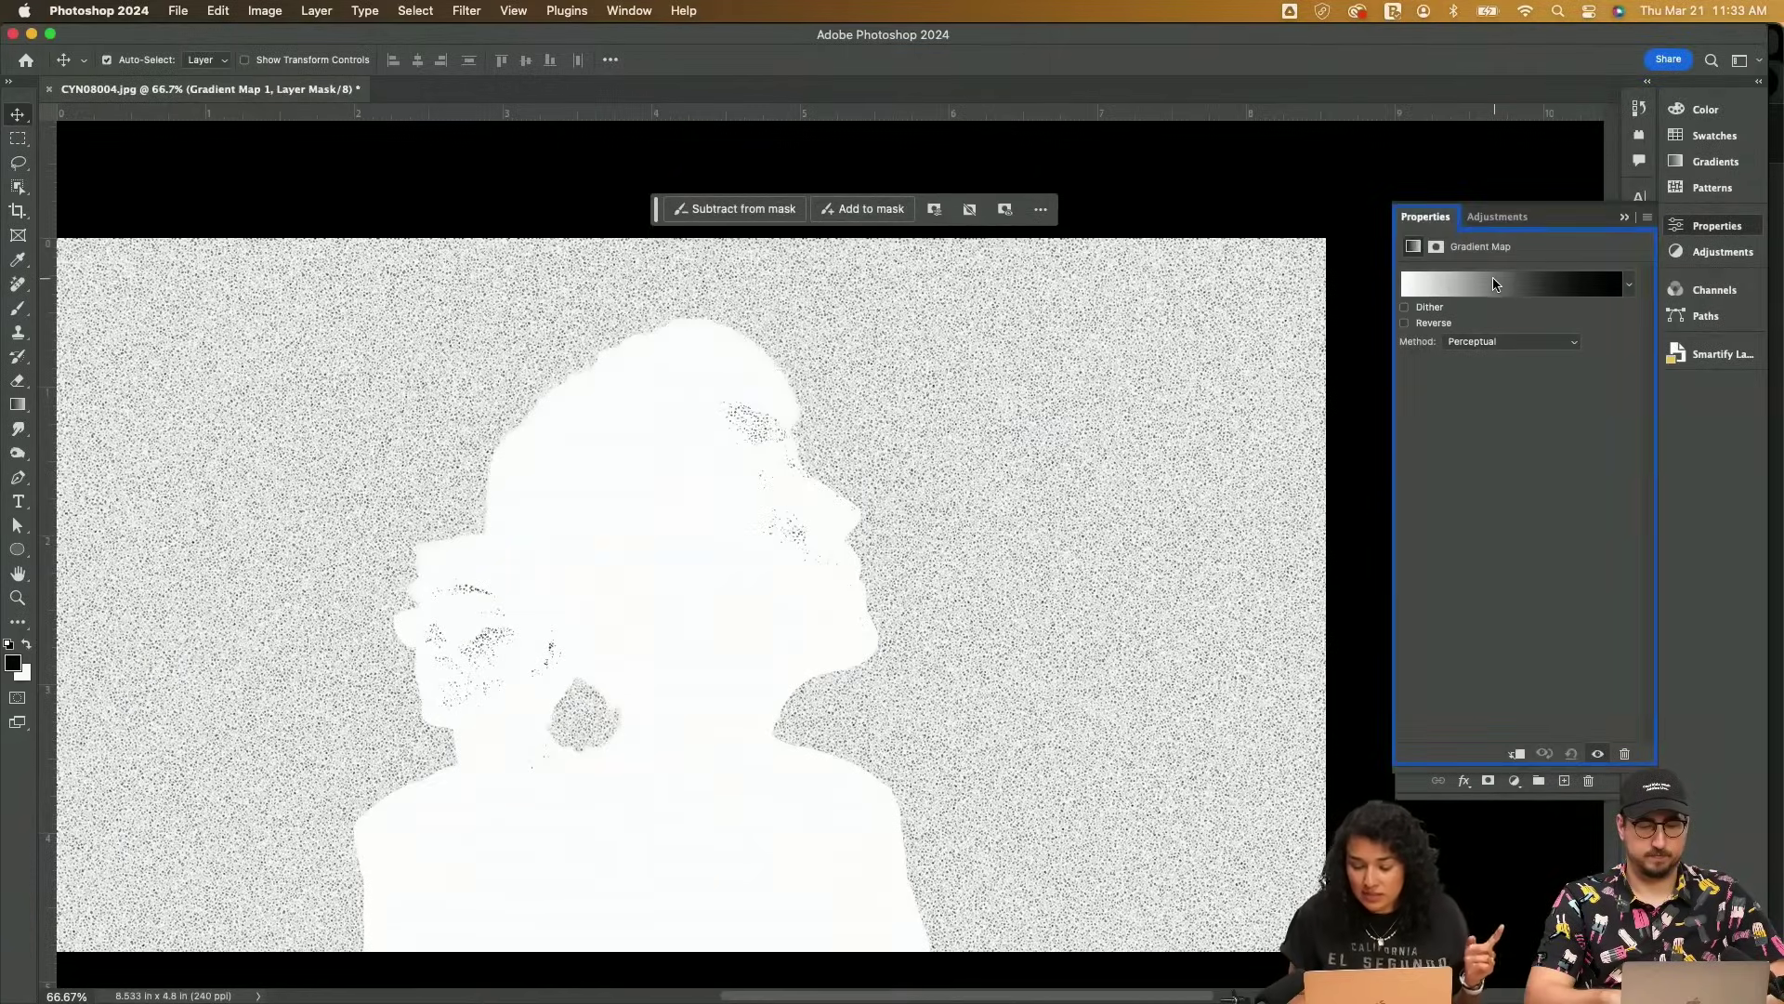
Give Gradient Map 1 a pastel pink-cyan Iridescent preset and select the Difference-mode spheres layer
click(1443, 288)
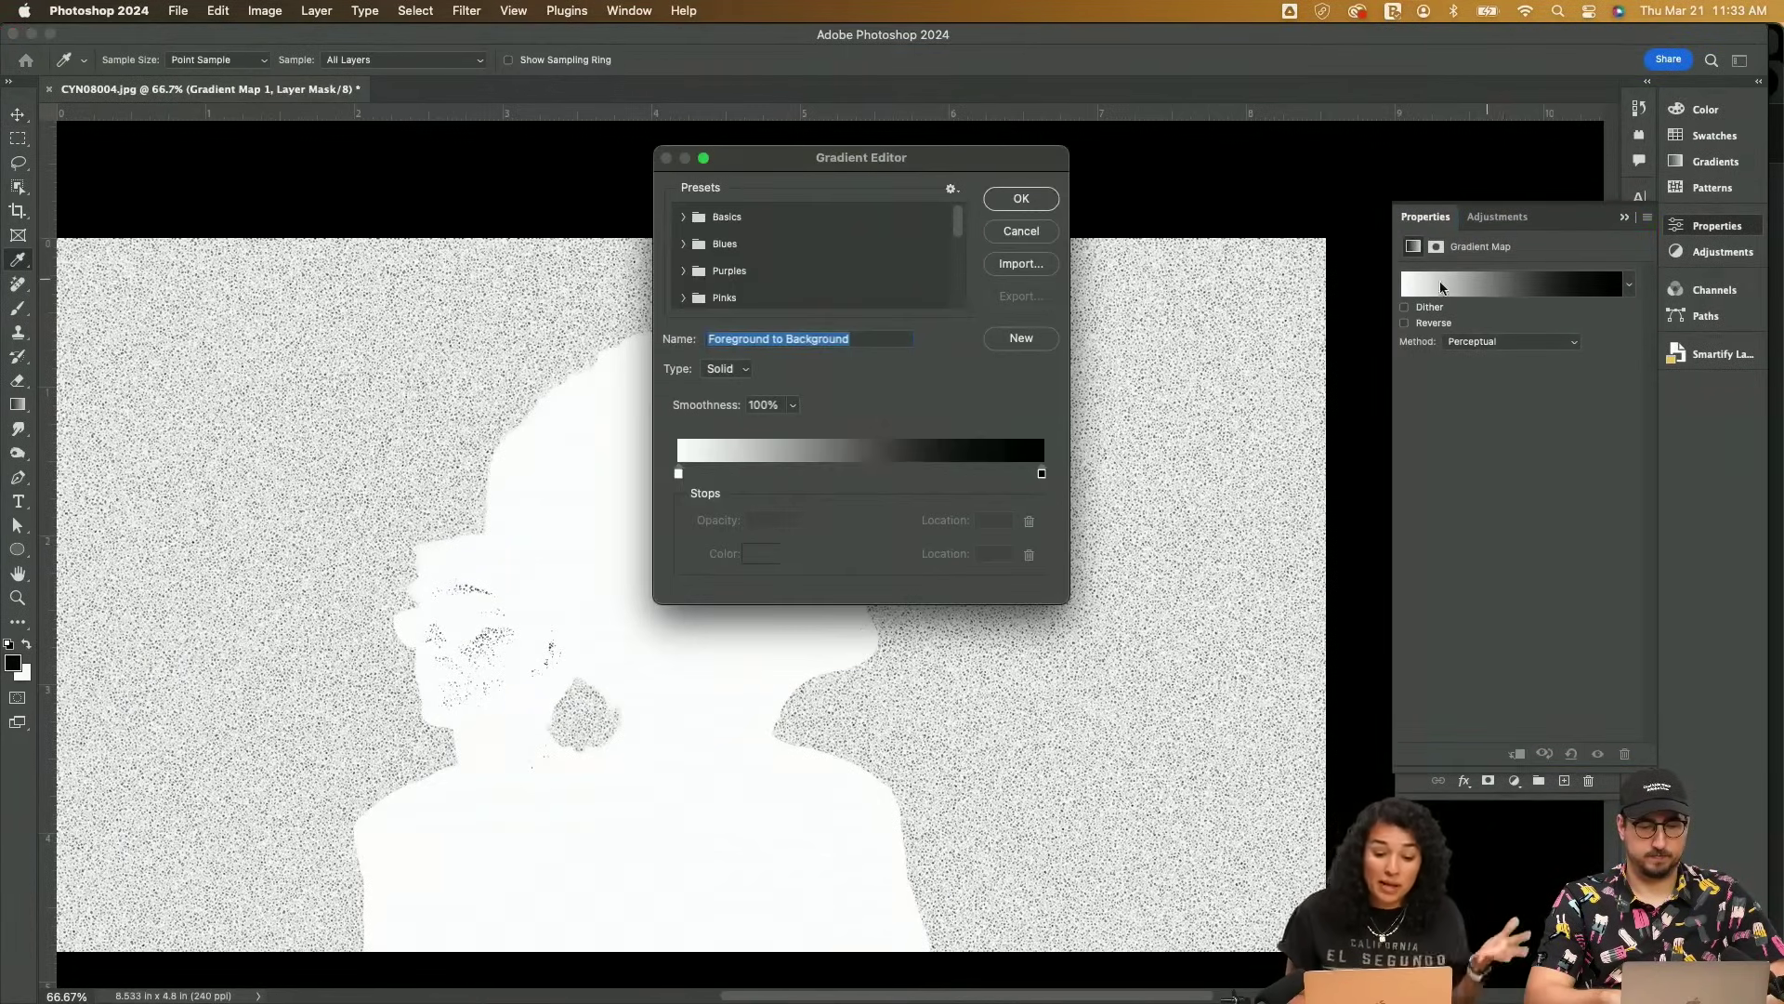
scroll(729, 269, down, 5)
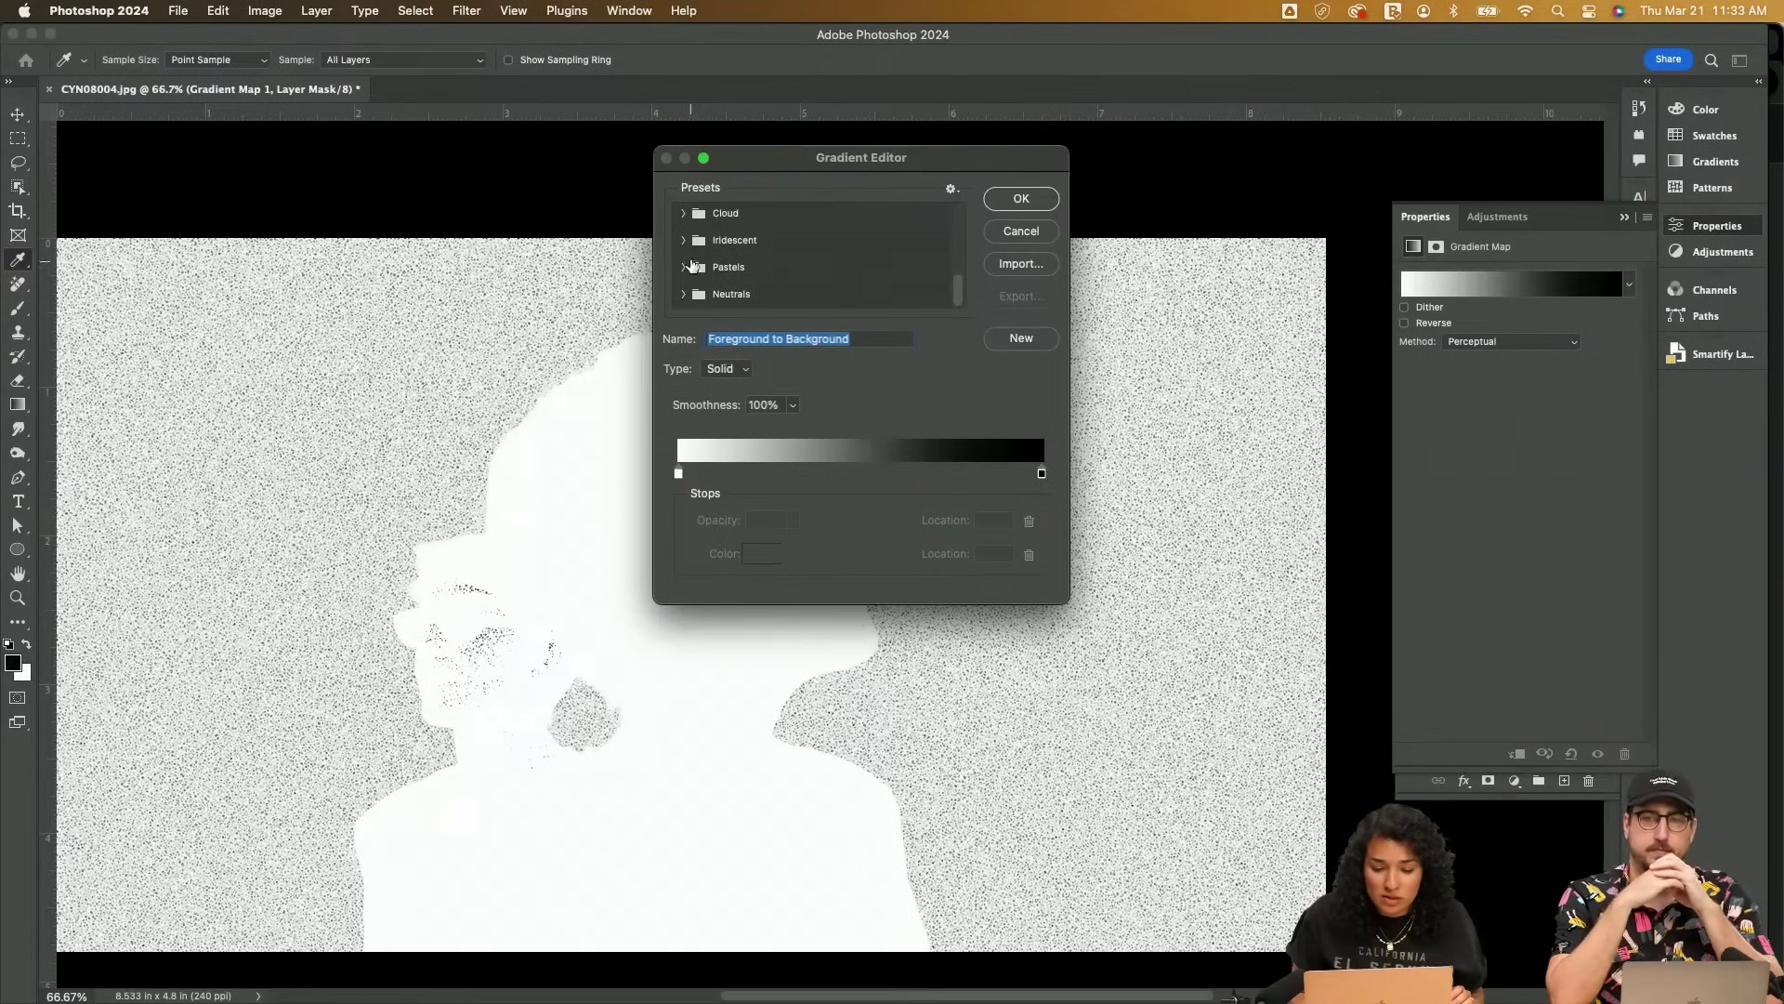
click(684, 239)
scroll(805, 293, down, 2)
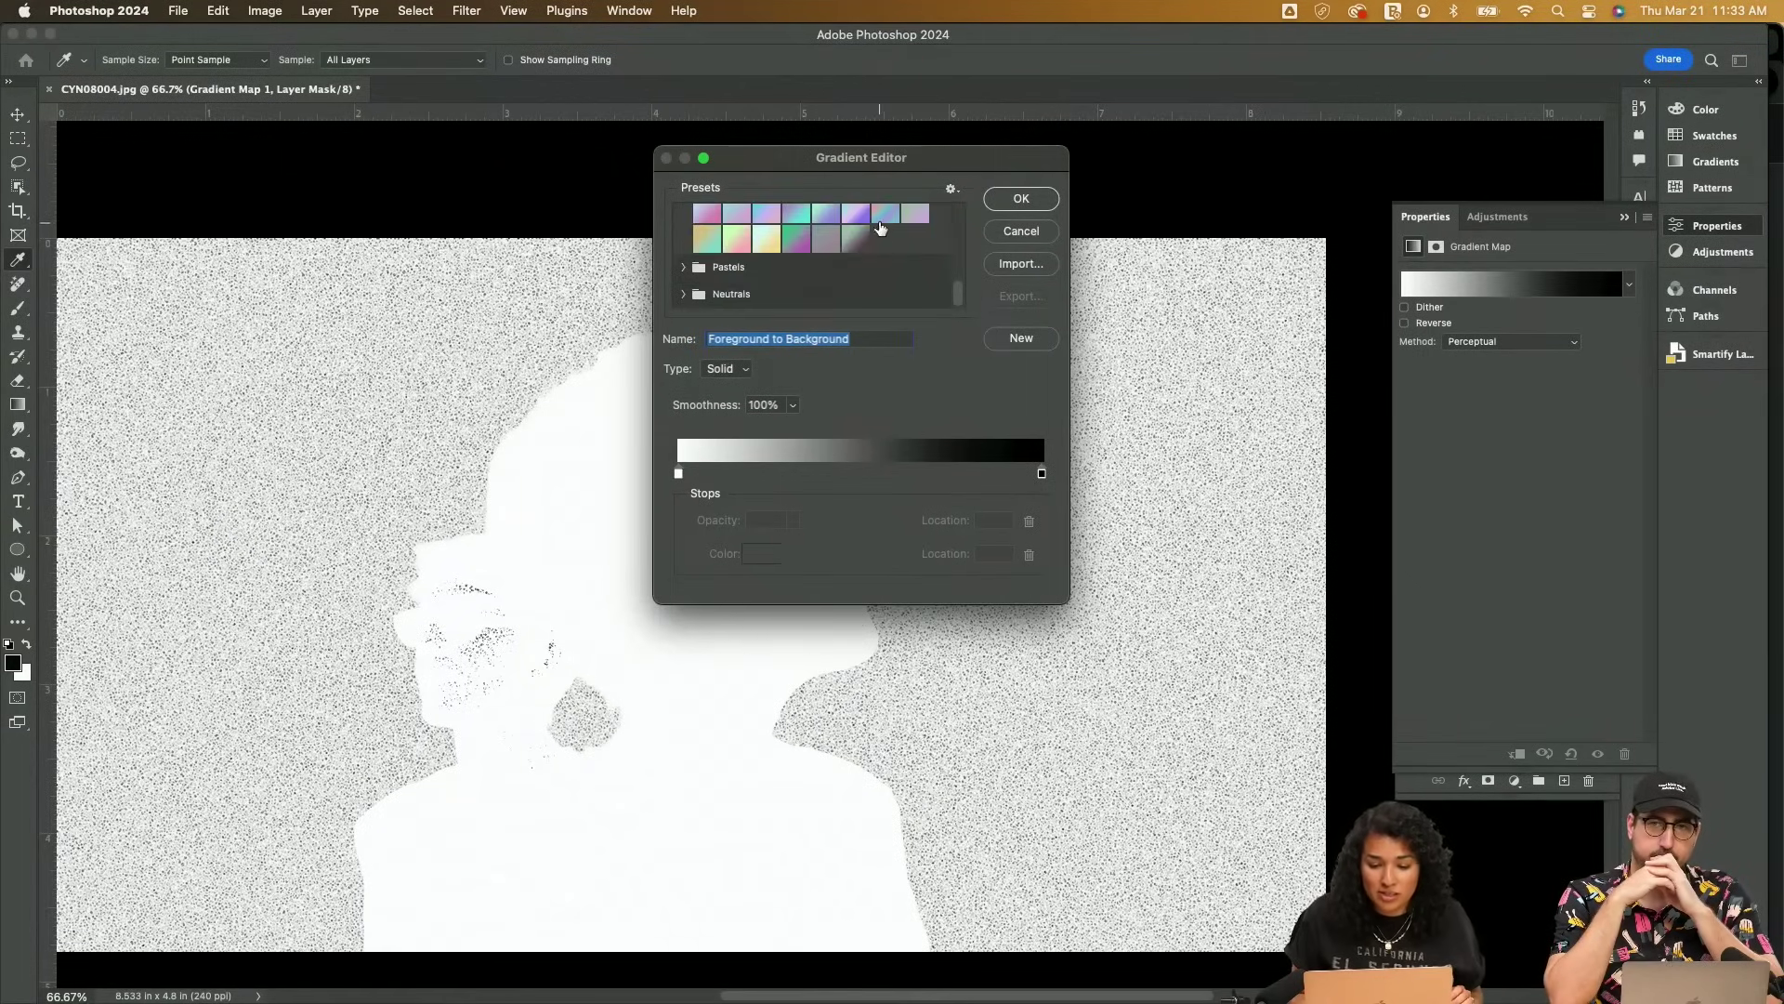
click(879, 225)
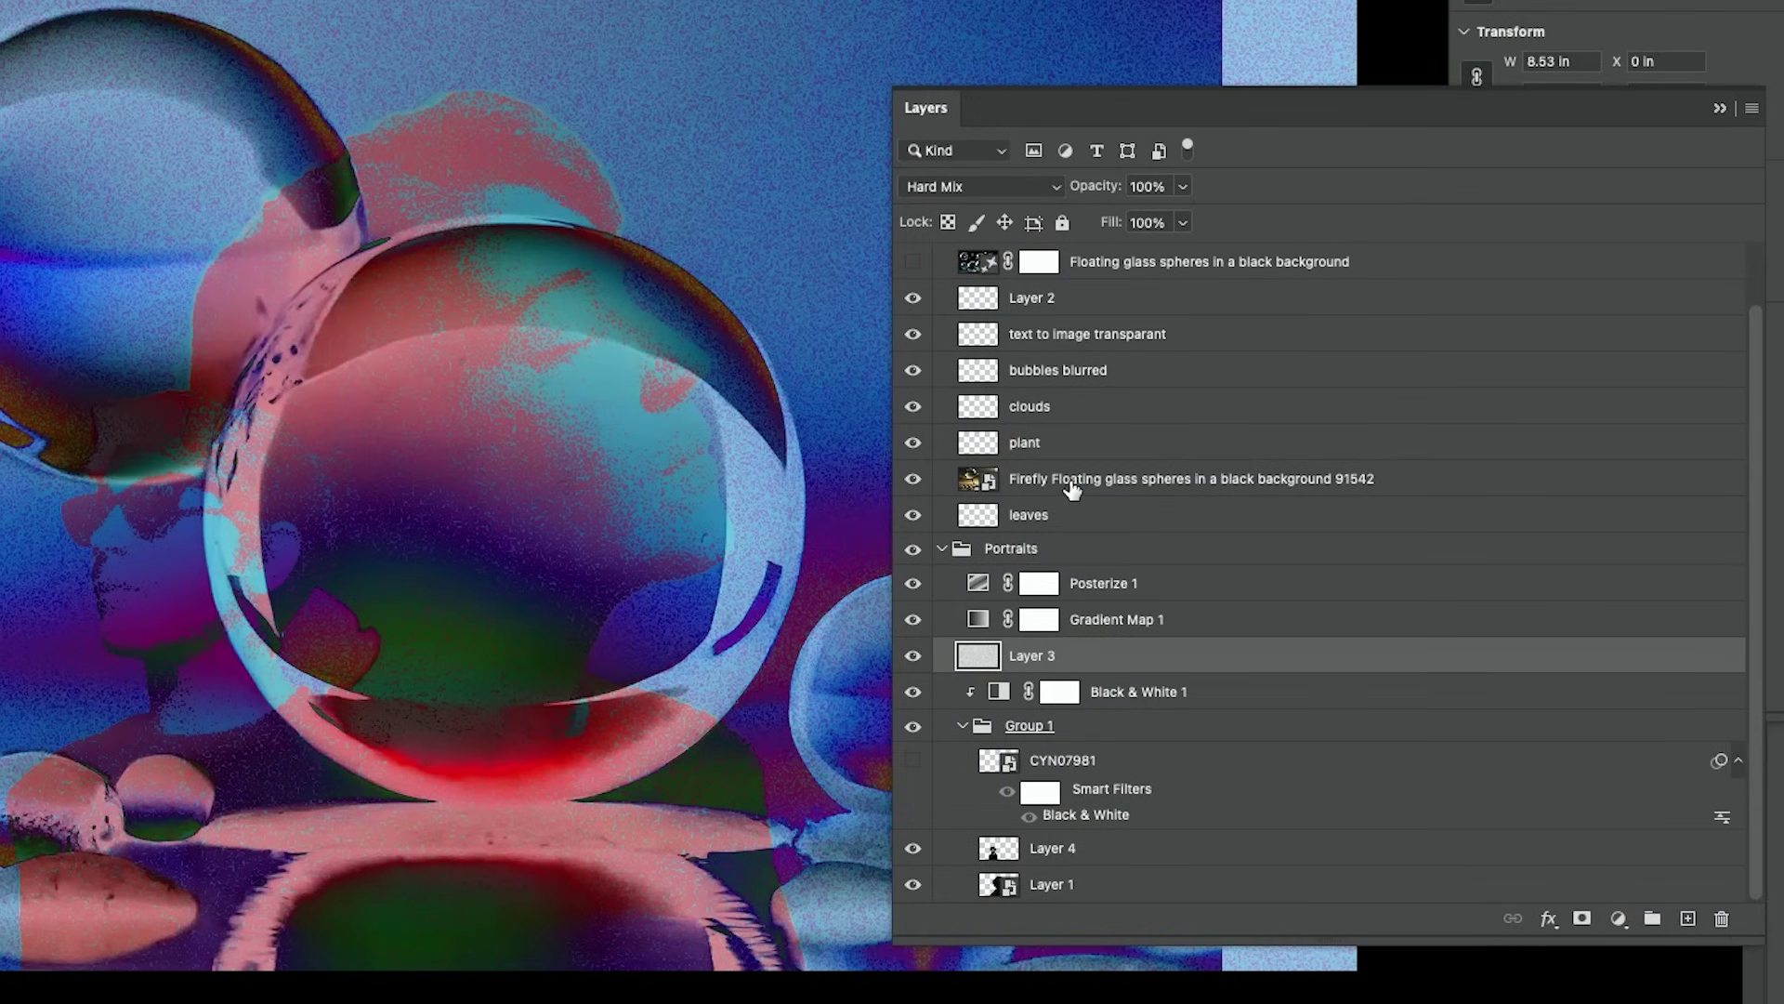
click(1072, 488)
alt+click(604, 479)
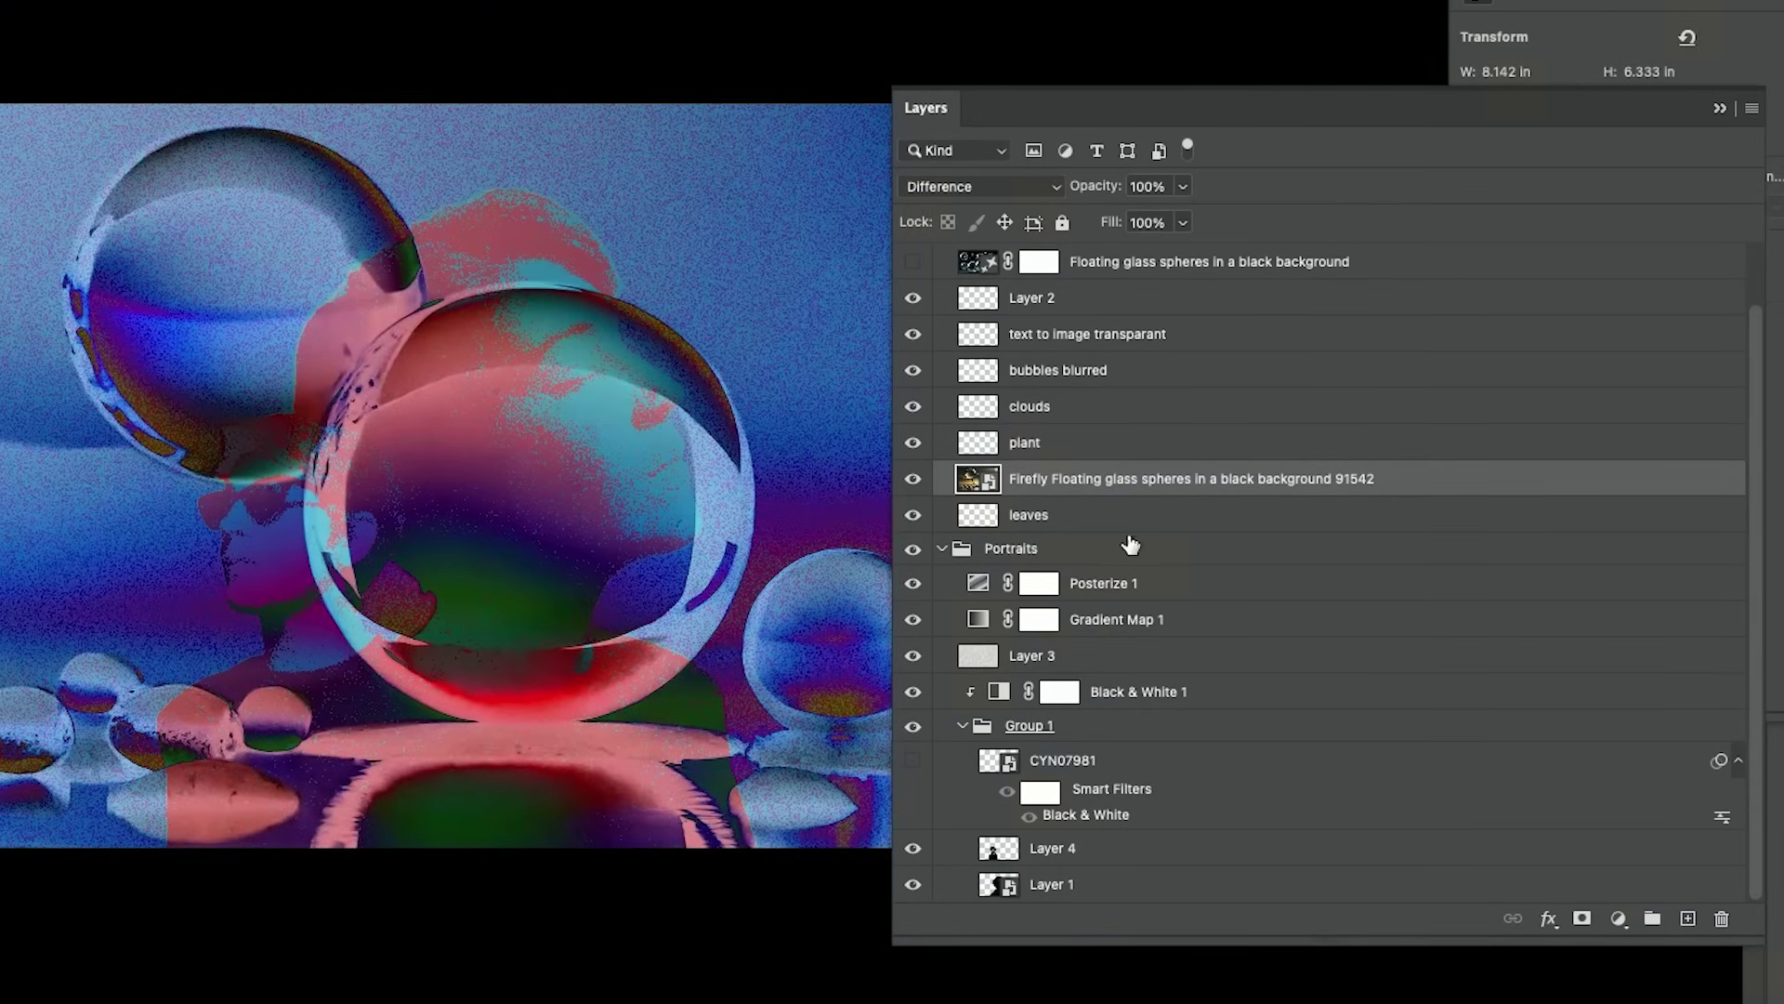
Mask out the two large glass spheres in the smart object and drag them into the composite
double_click(991, 487)
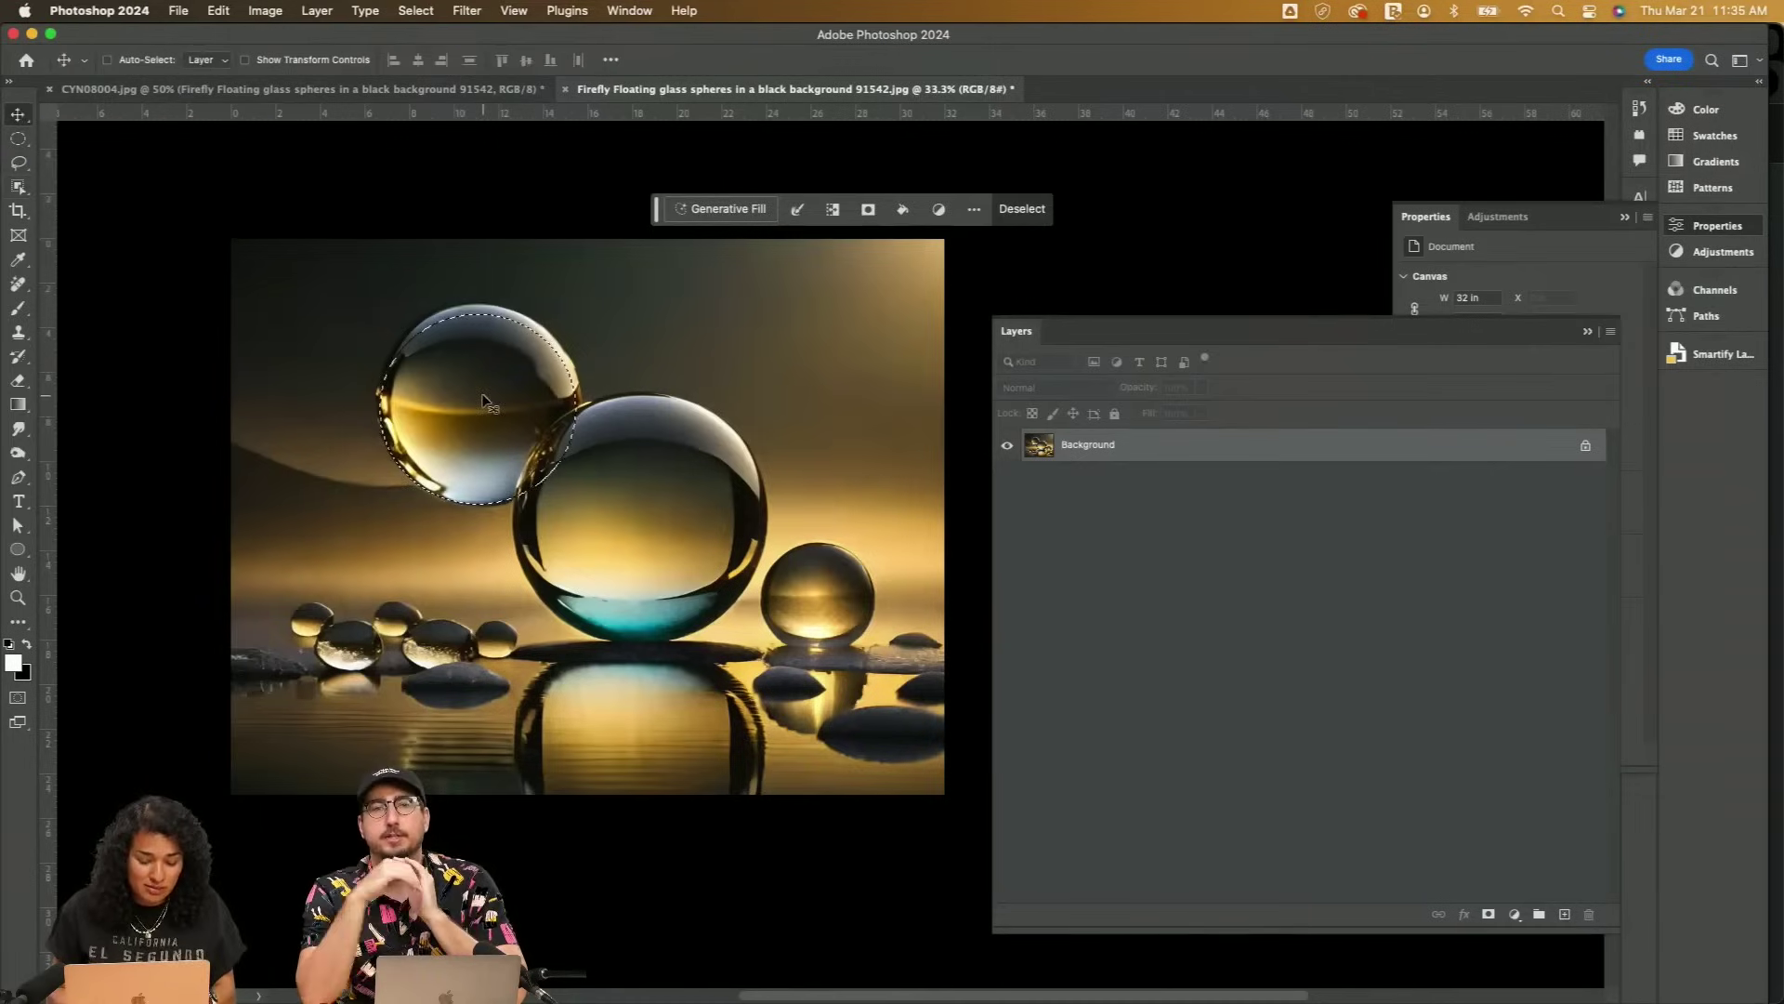
key(super+d)
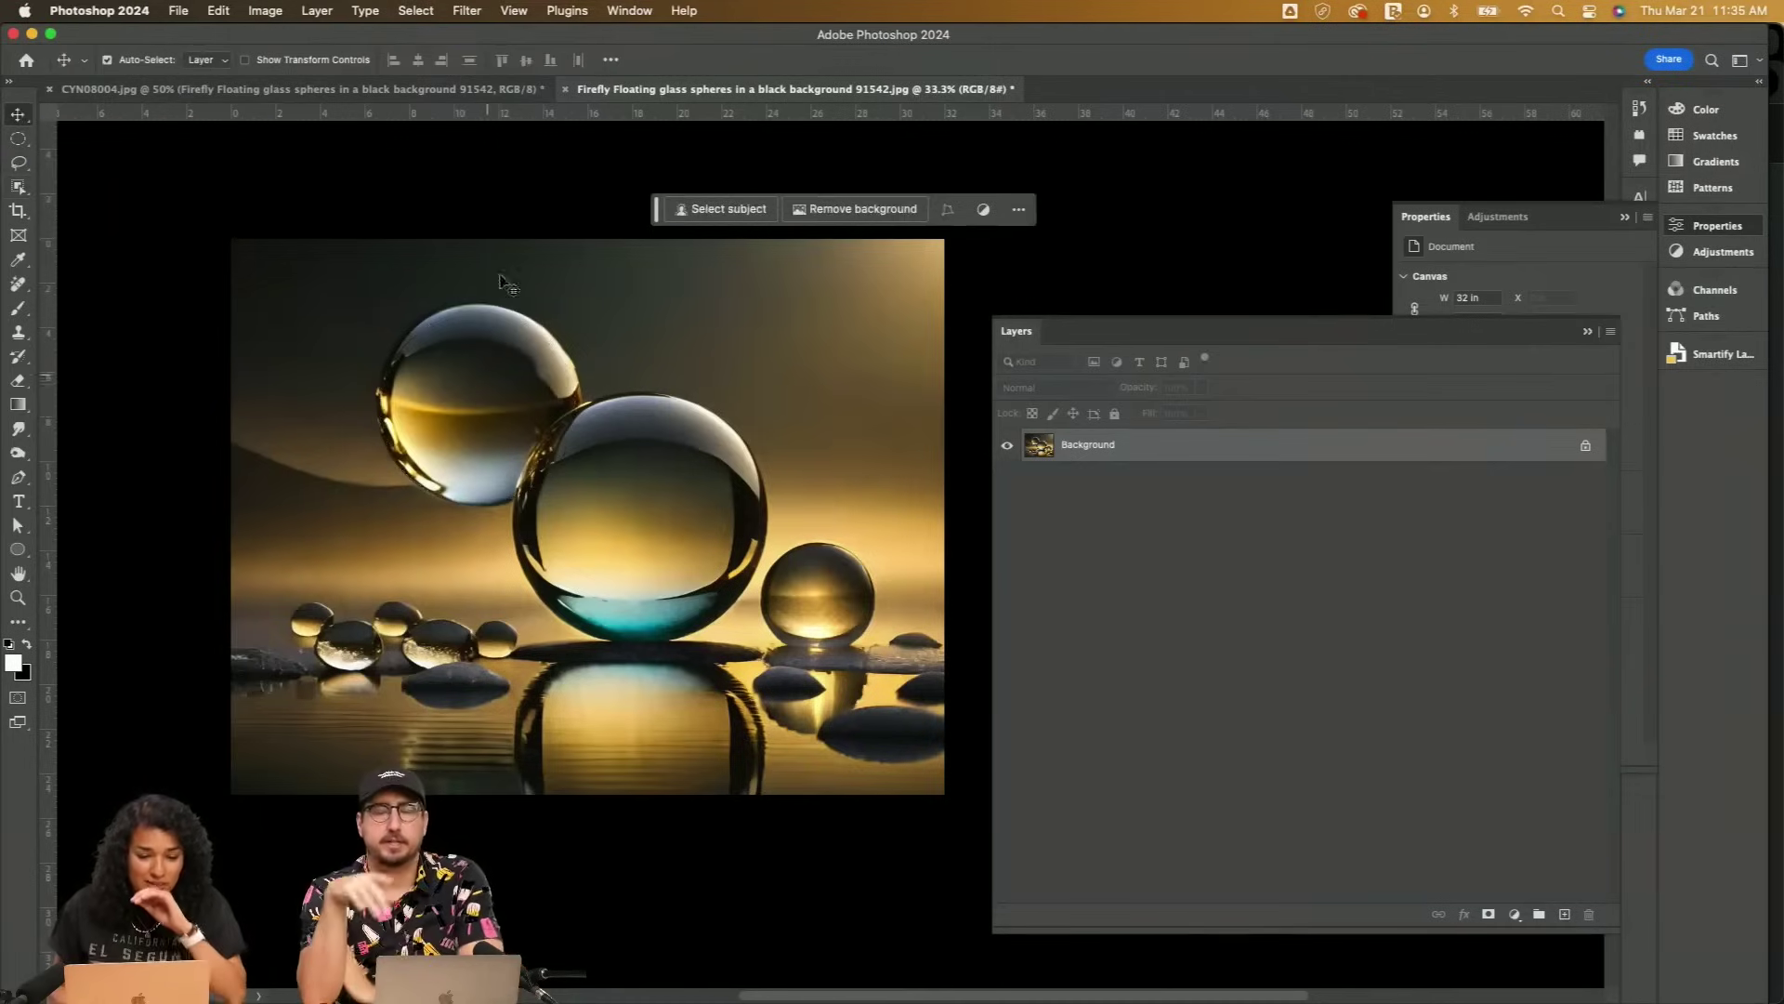
click(17, 137)
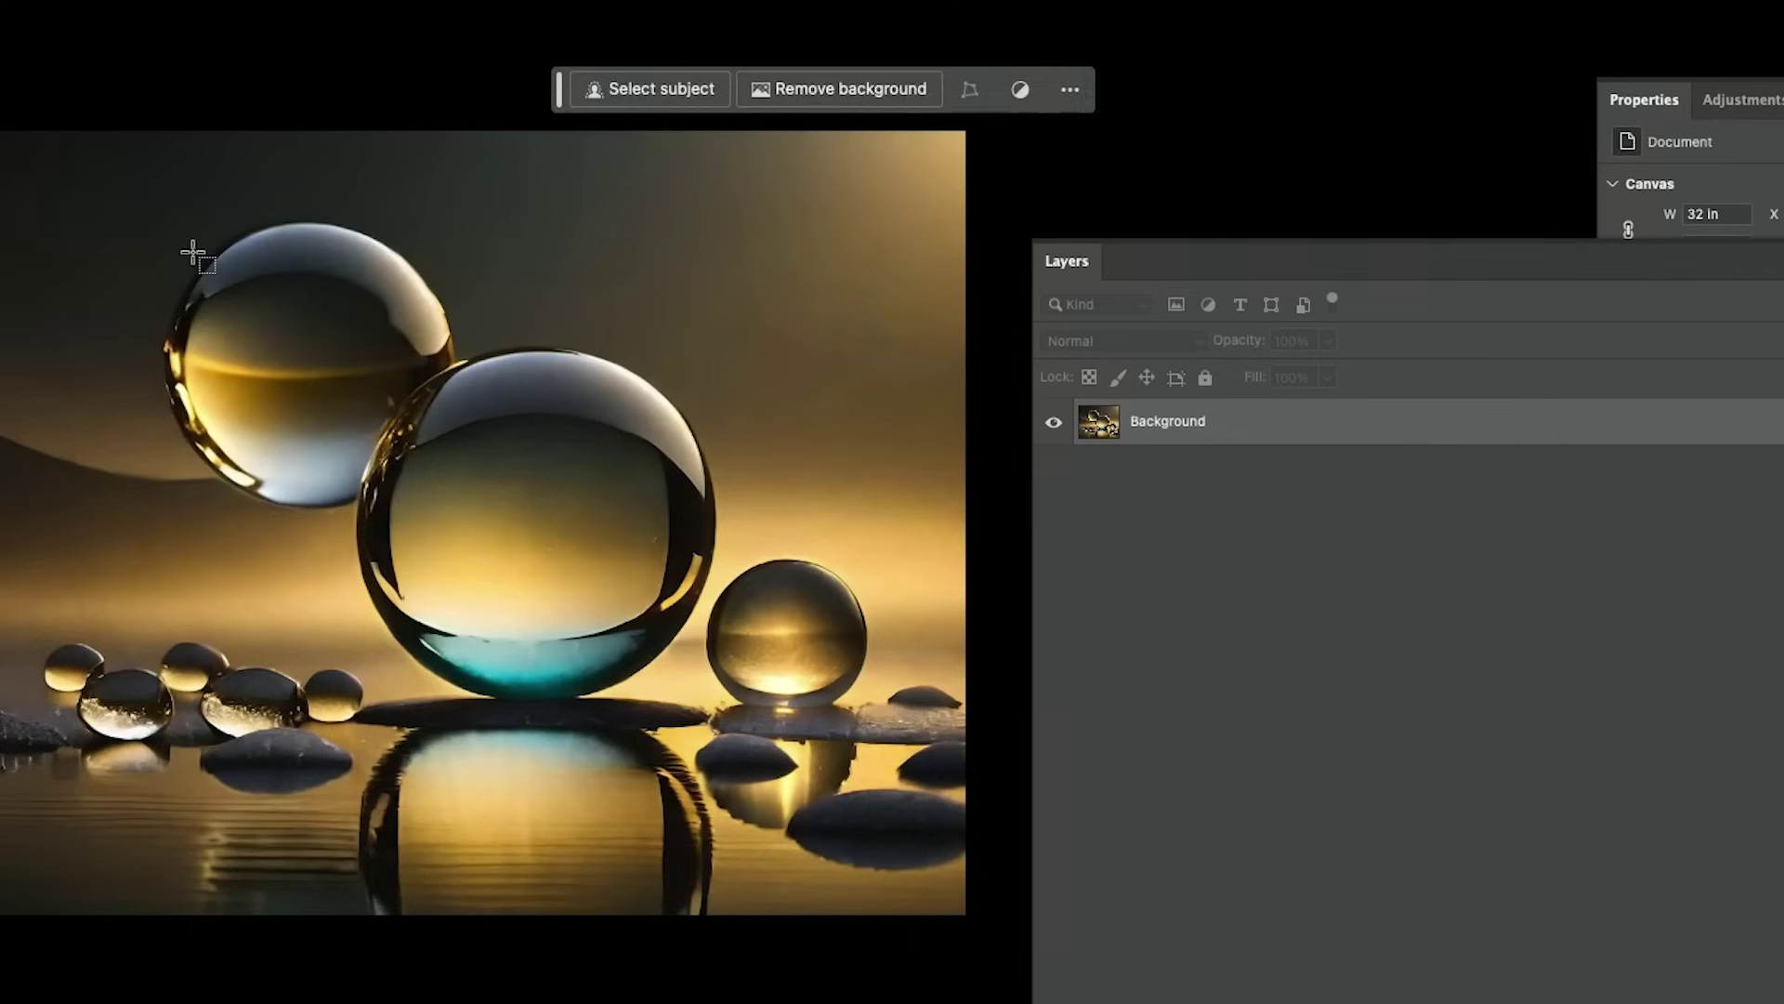
drag(397, 325, 611, 506)
drag(495, 510, 493, 521)
drag(356, 366, 754, 741)
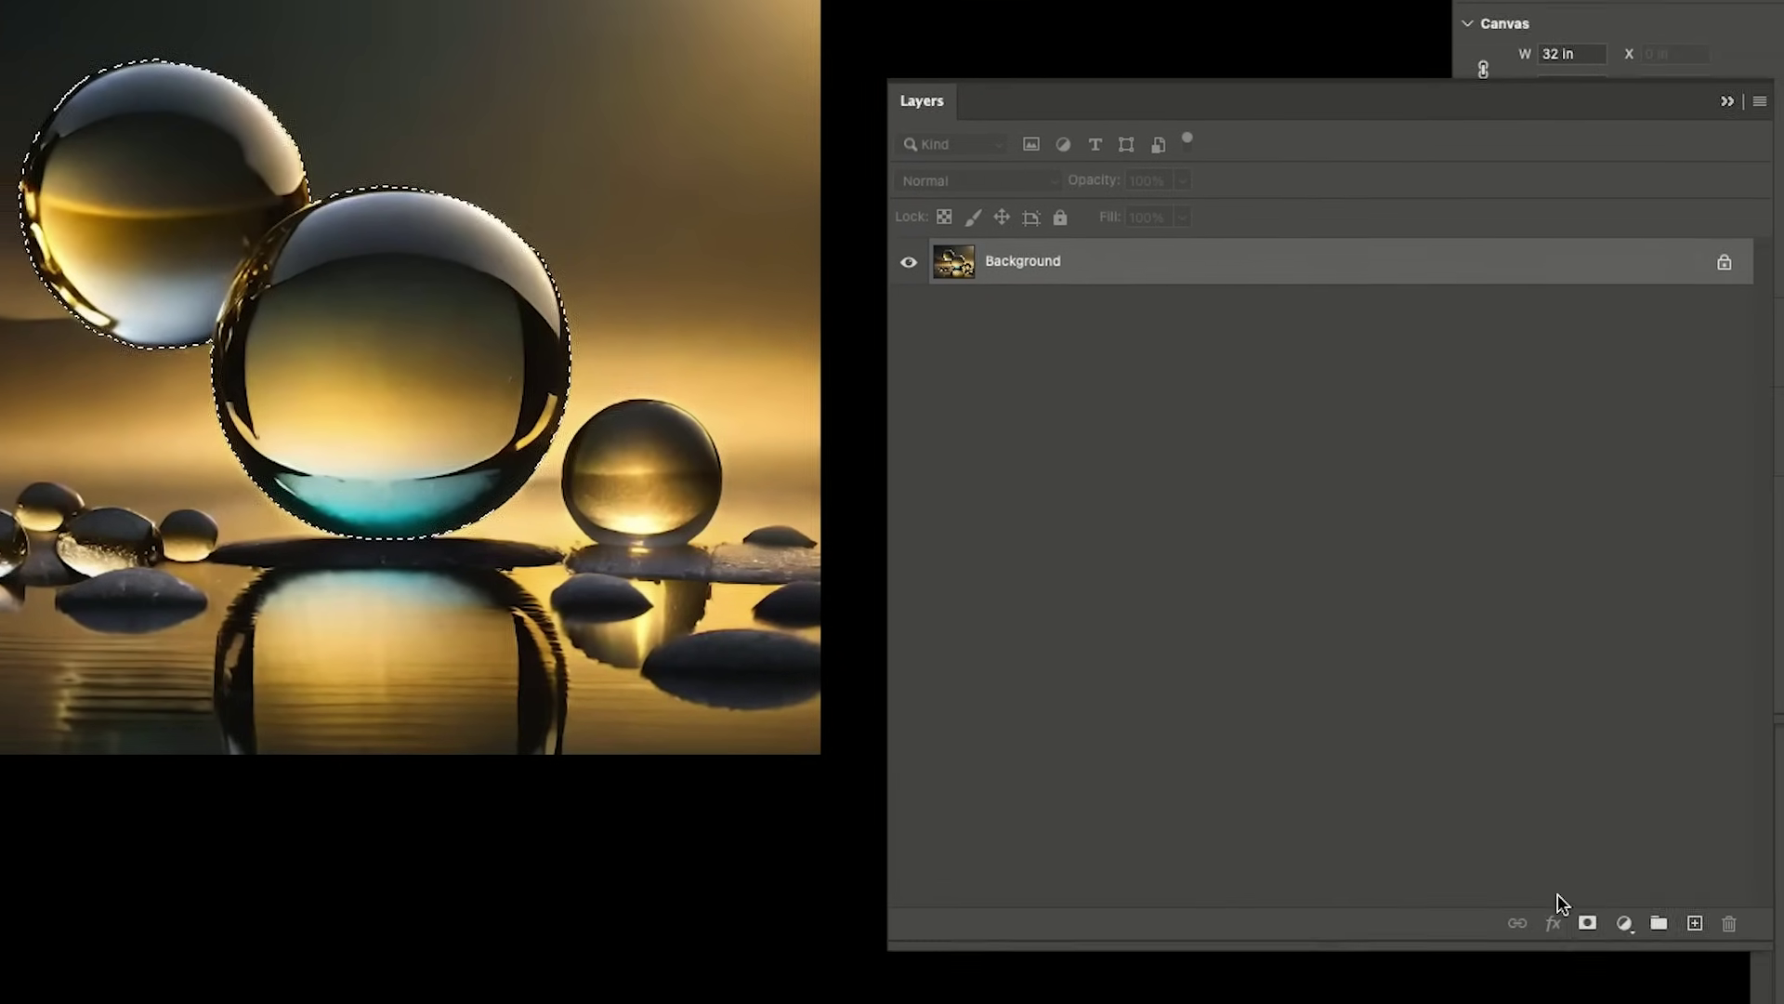
click(1588, 923)
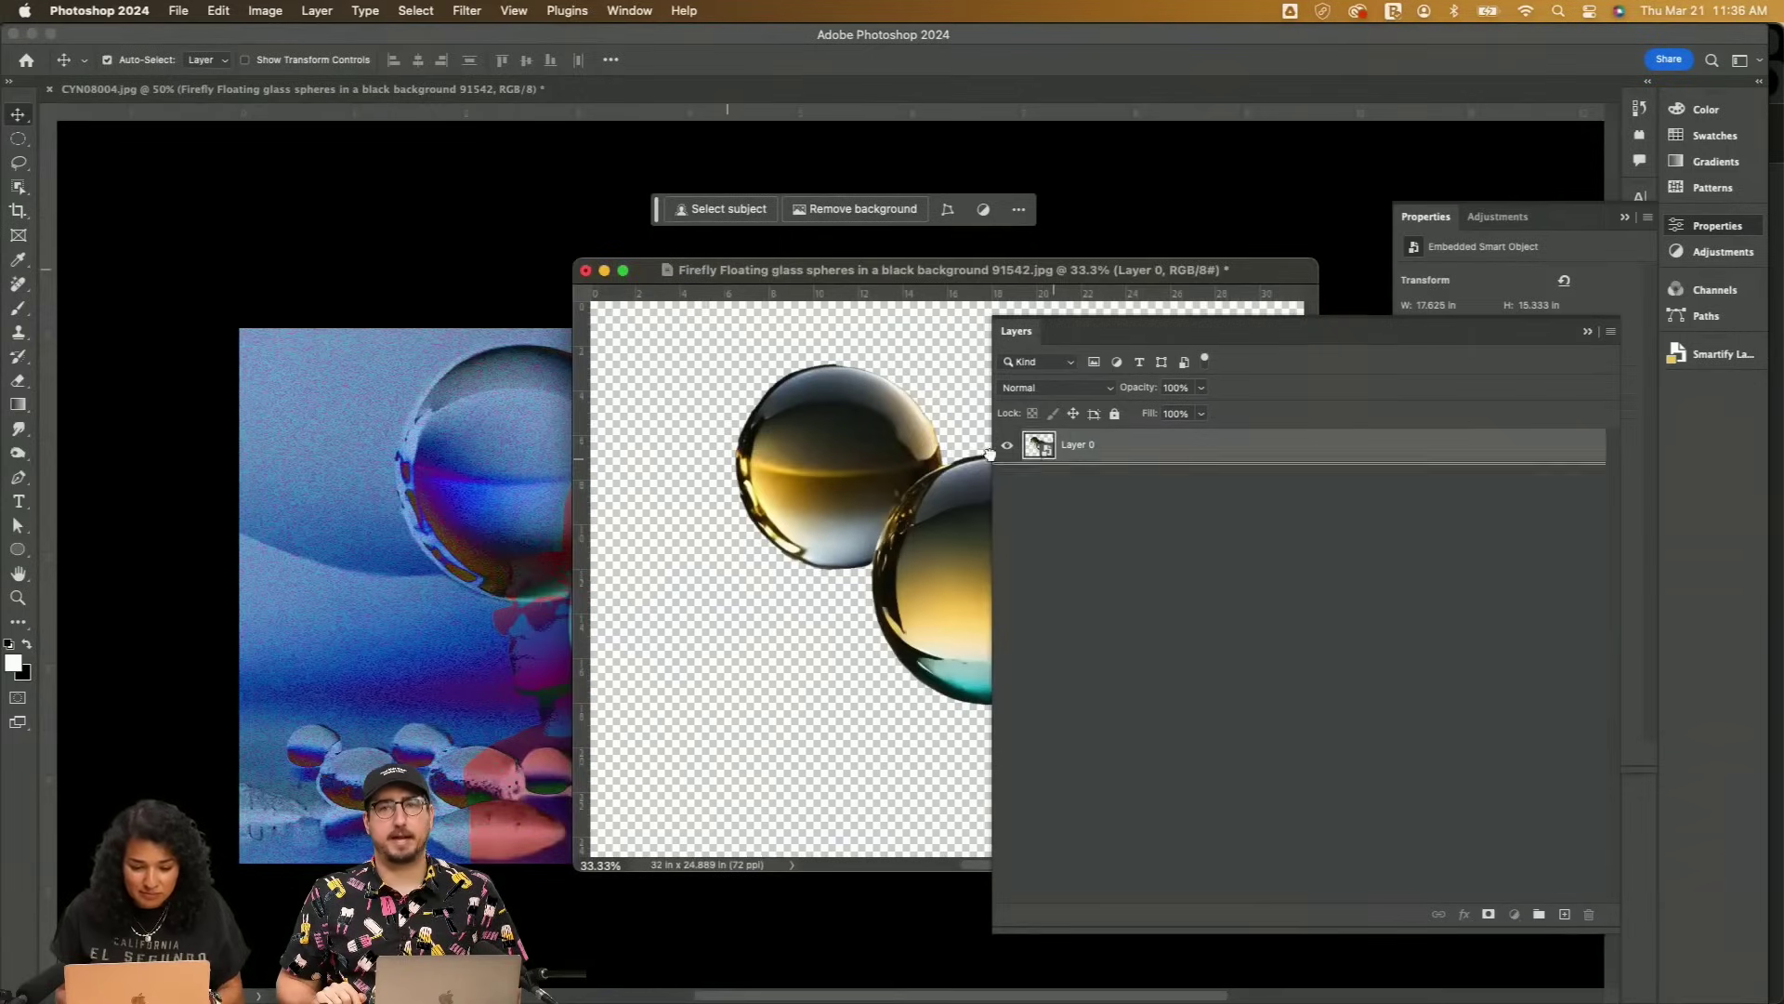
drag(990, 454, 524, 472)
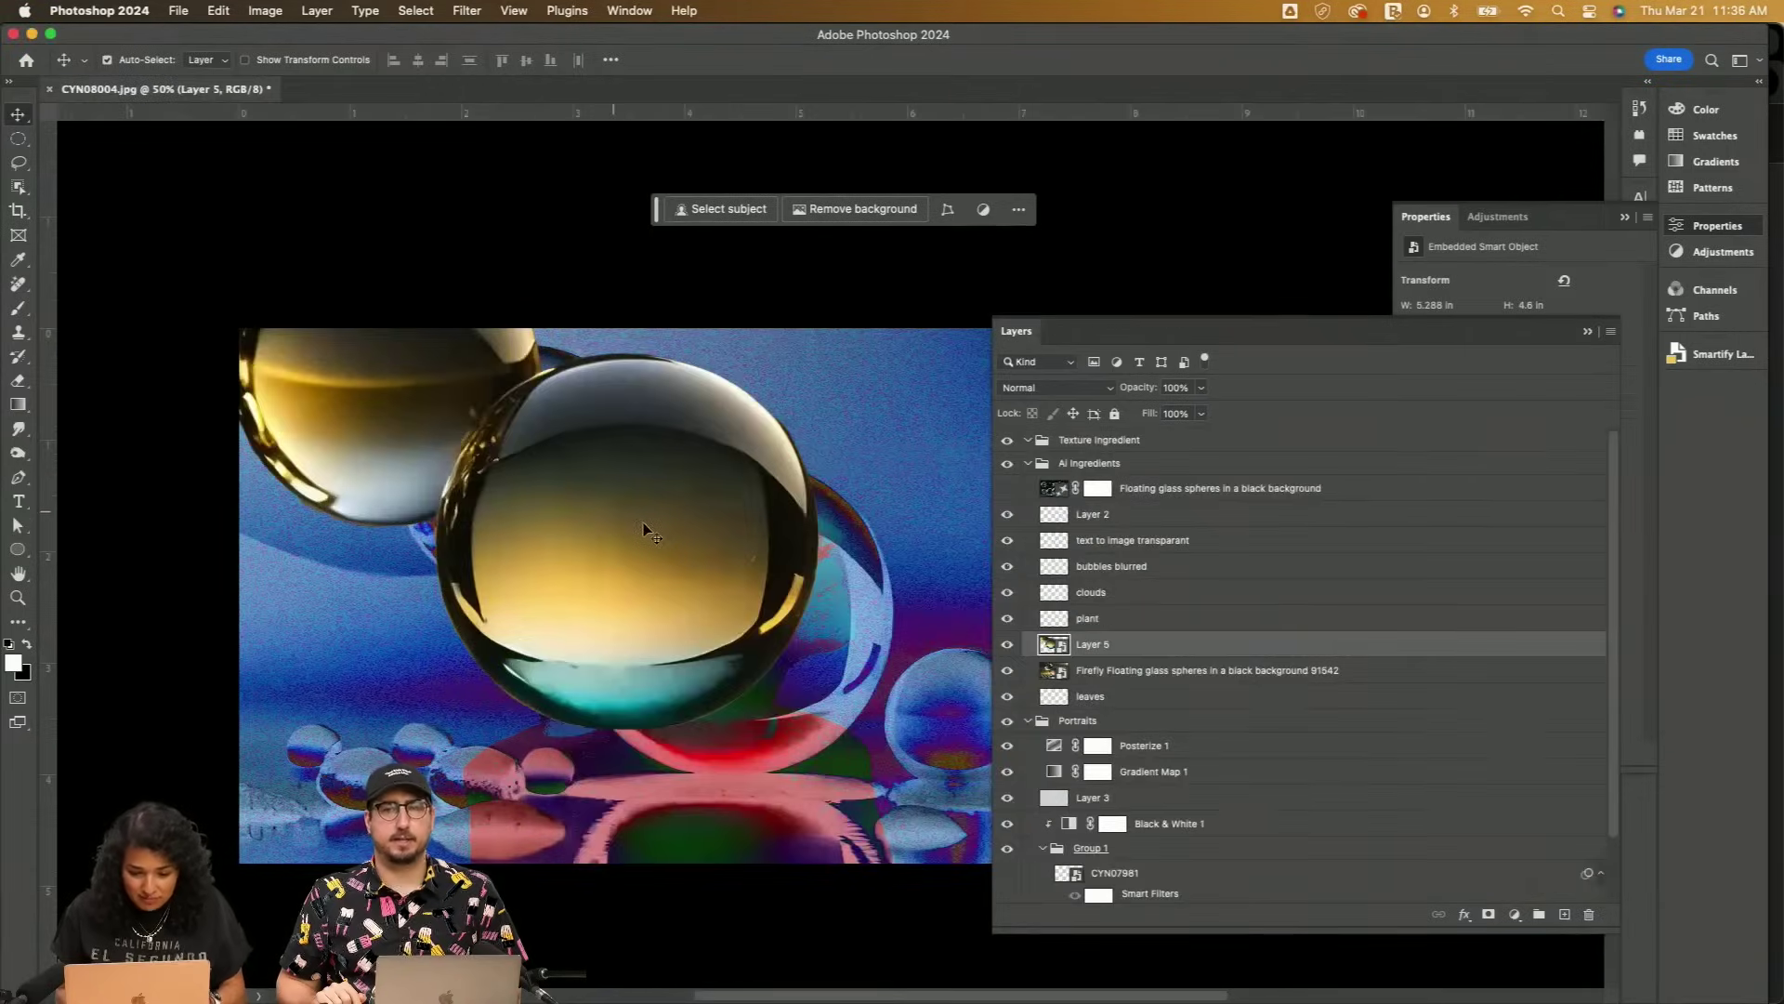
Position the spheres over the composite and preview the windy-clouds download
drag(656, 522, 729, 631)
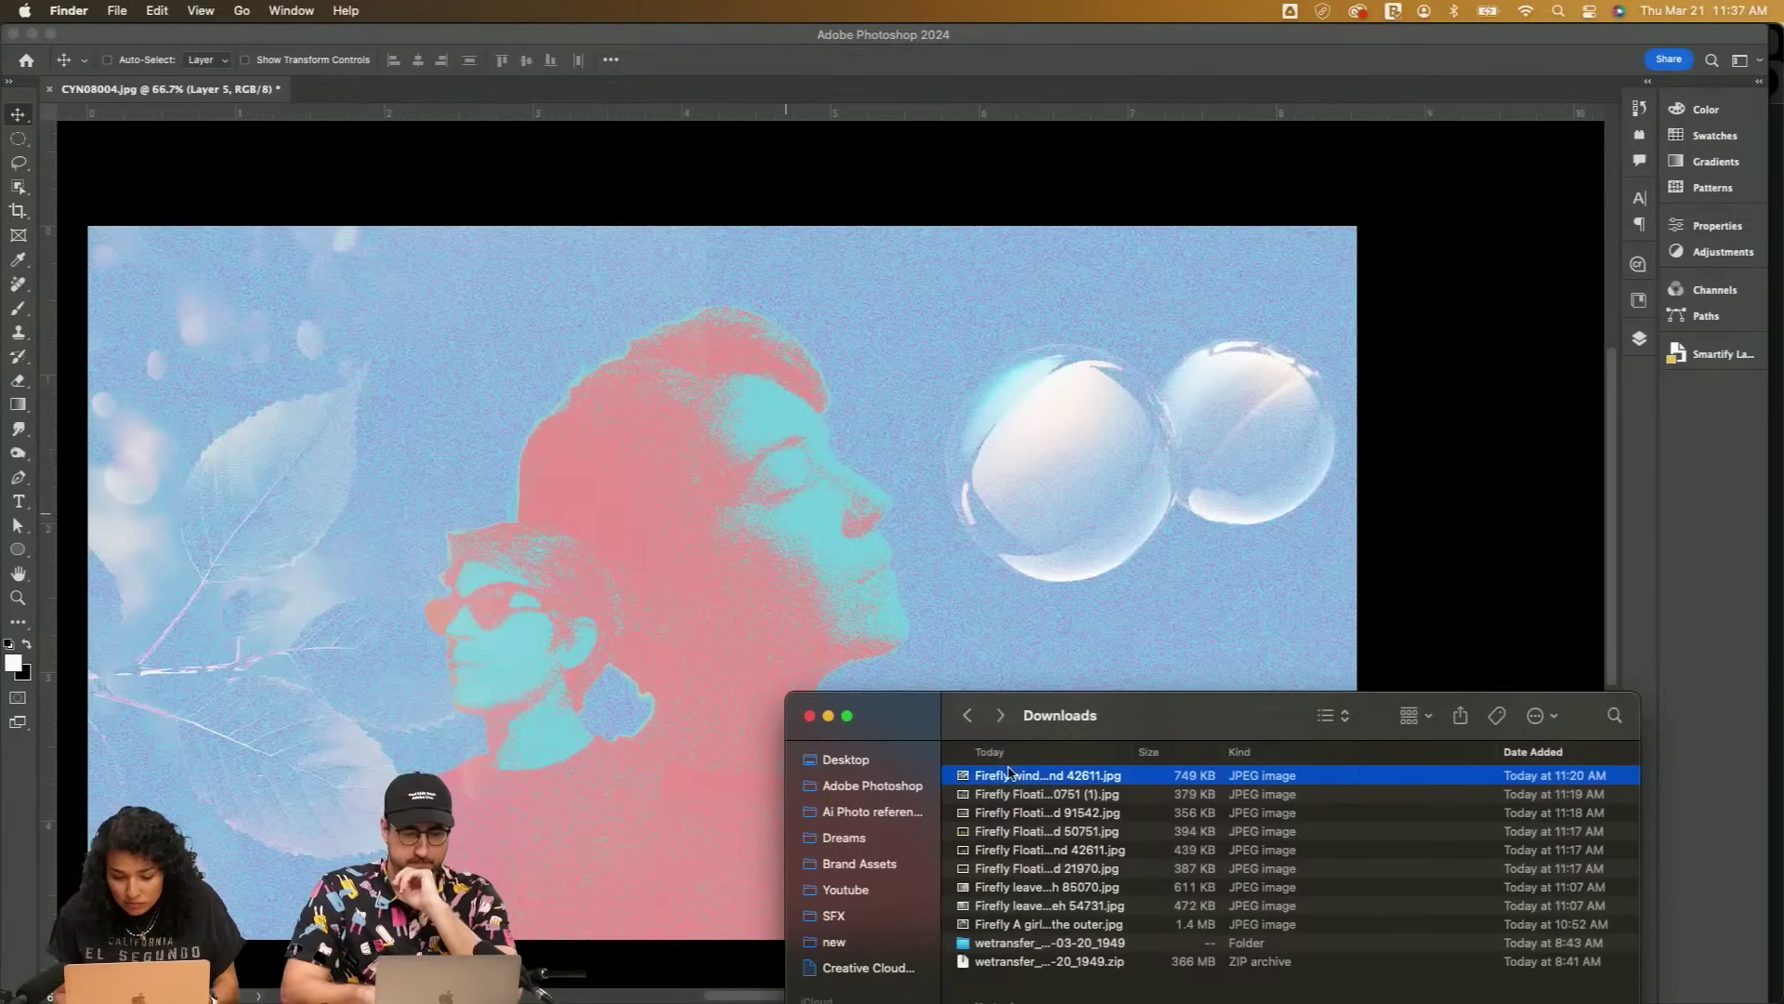
key(space)
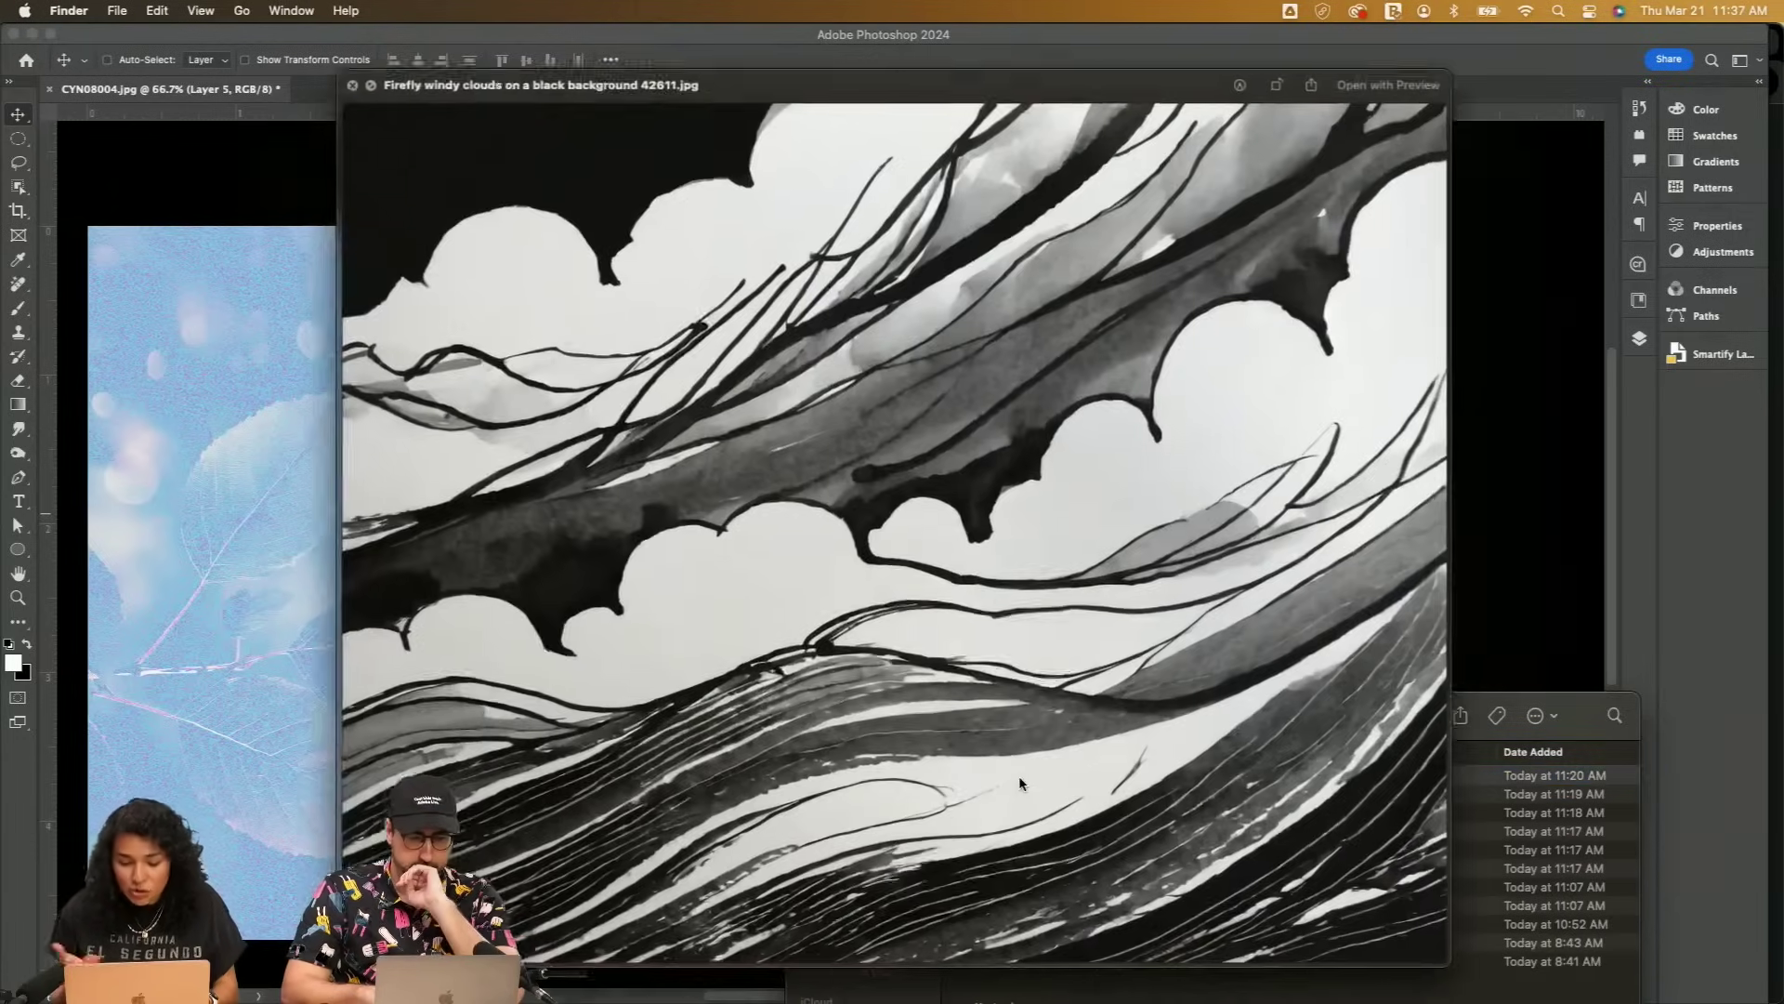
key(space)
Place the windy-clouds image on the canvas and bring up its blend mode choices
drag(1034, 780, 1047, 578)
key(Return)
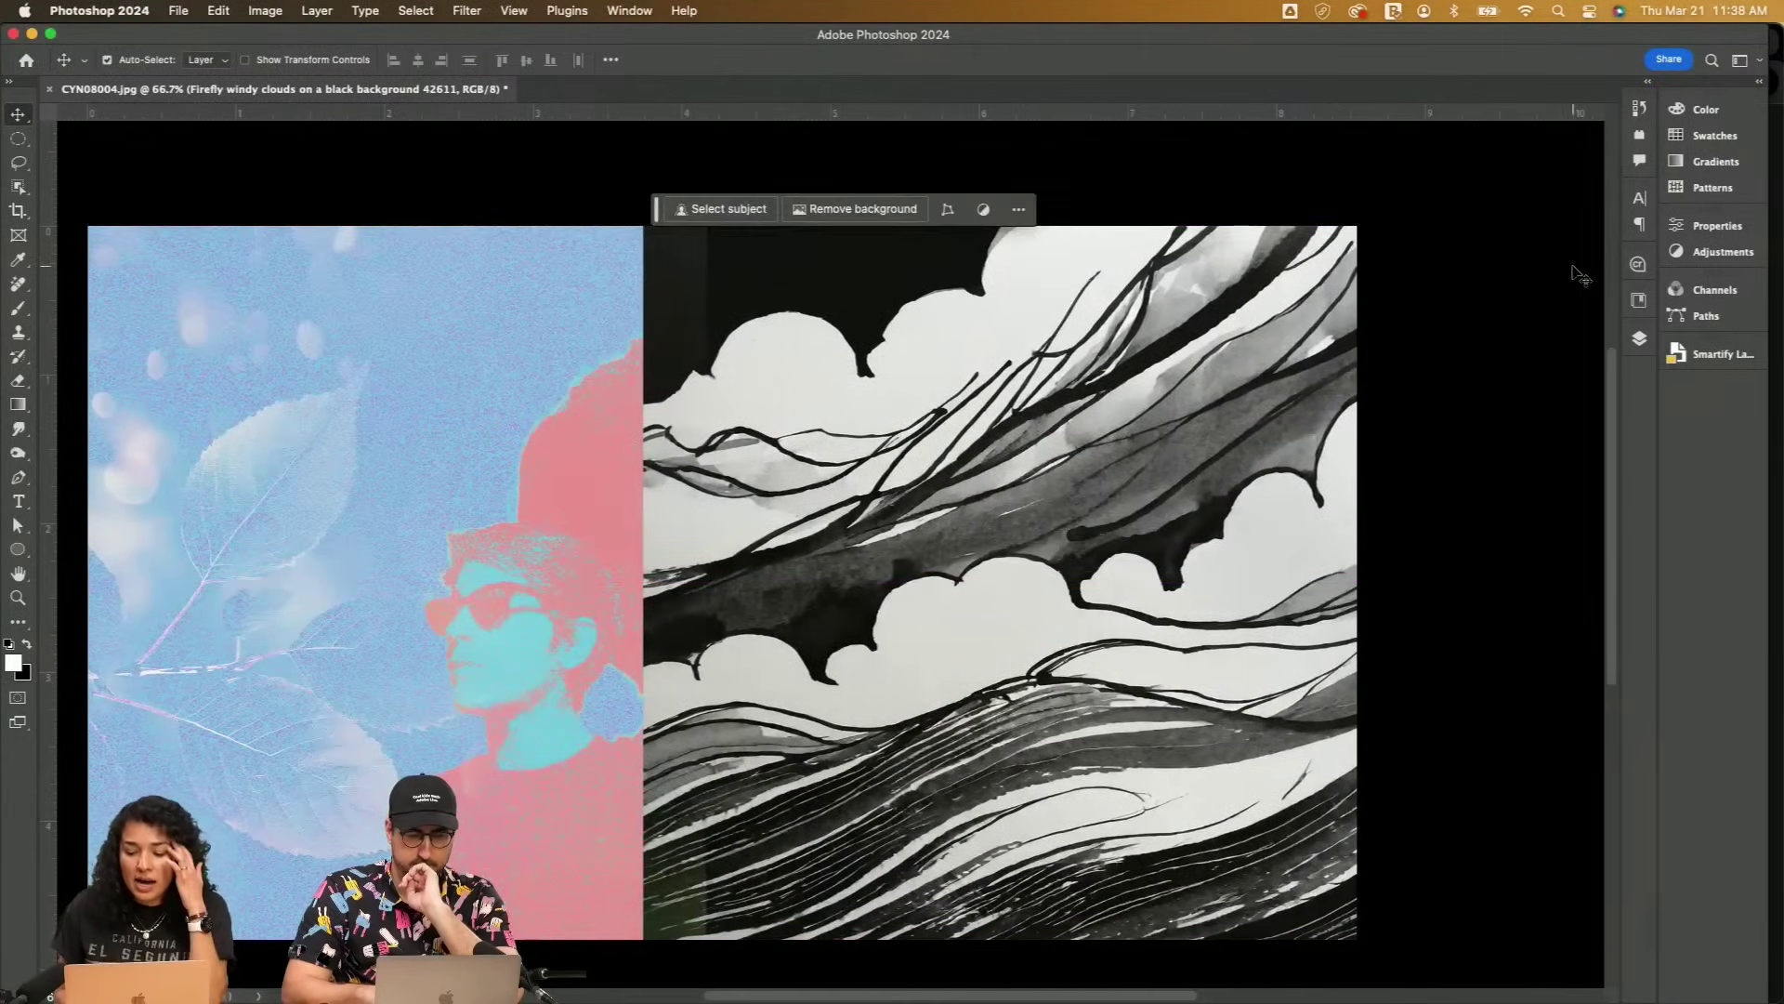
click(1639, 340)
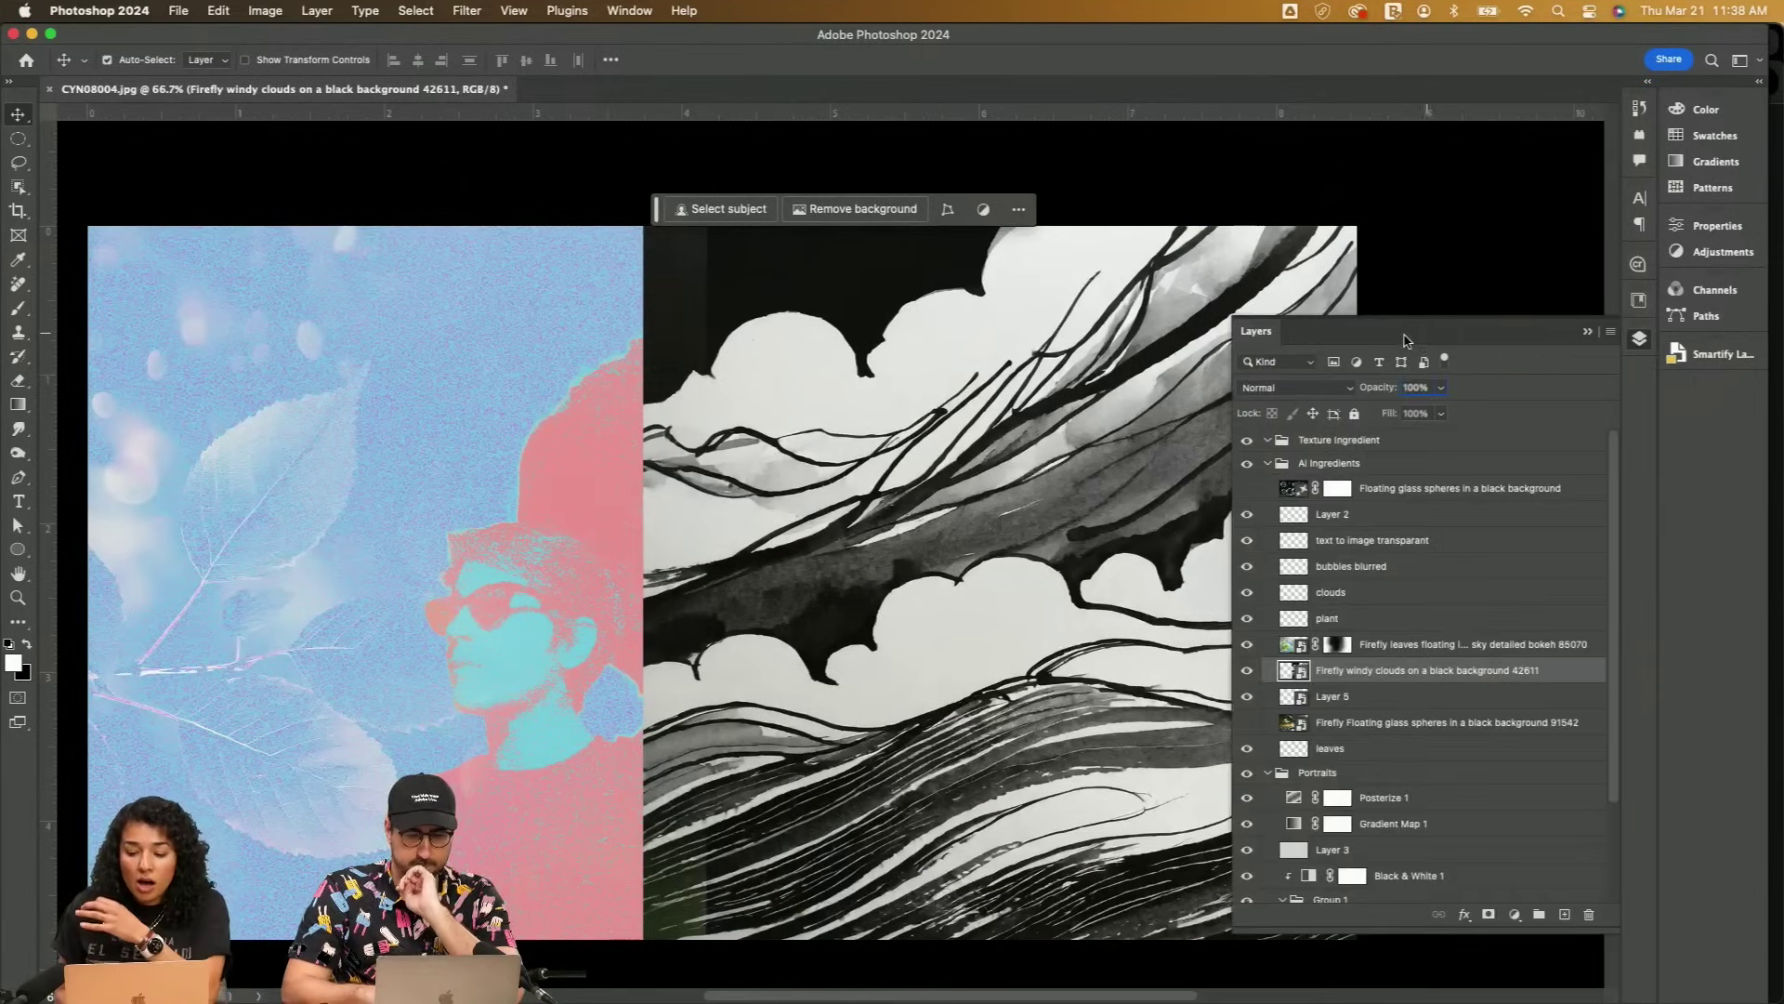
click(1294, 391)
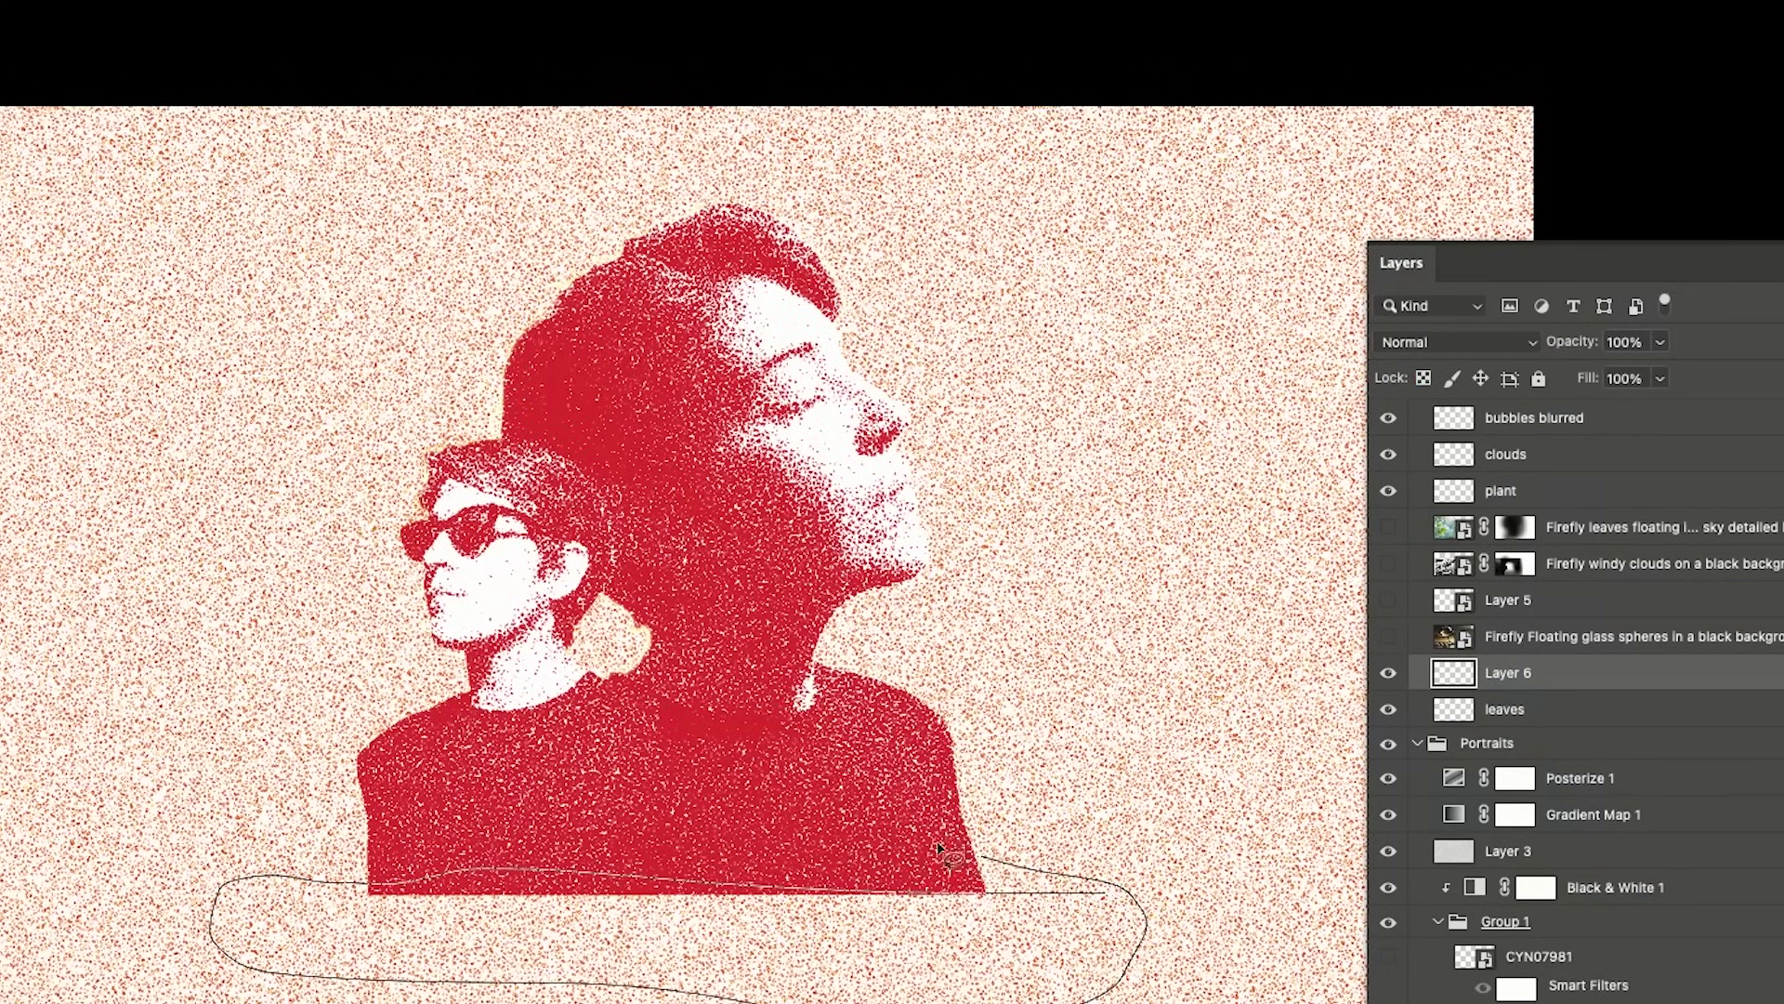
Lasso-select the strip beneath the portraits on Layer 6 and start a Generative Fill prompt for it
drag(297, 887, 295, 883)
click(641, 91)
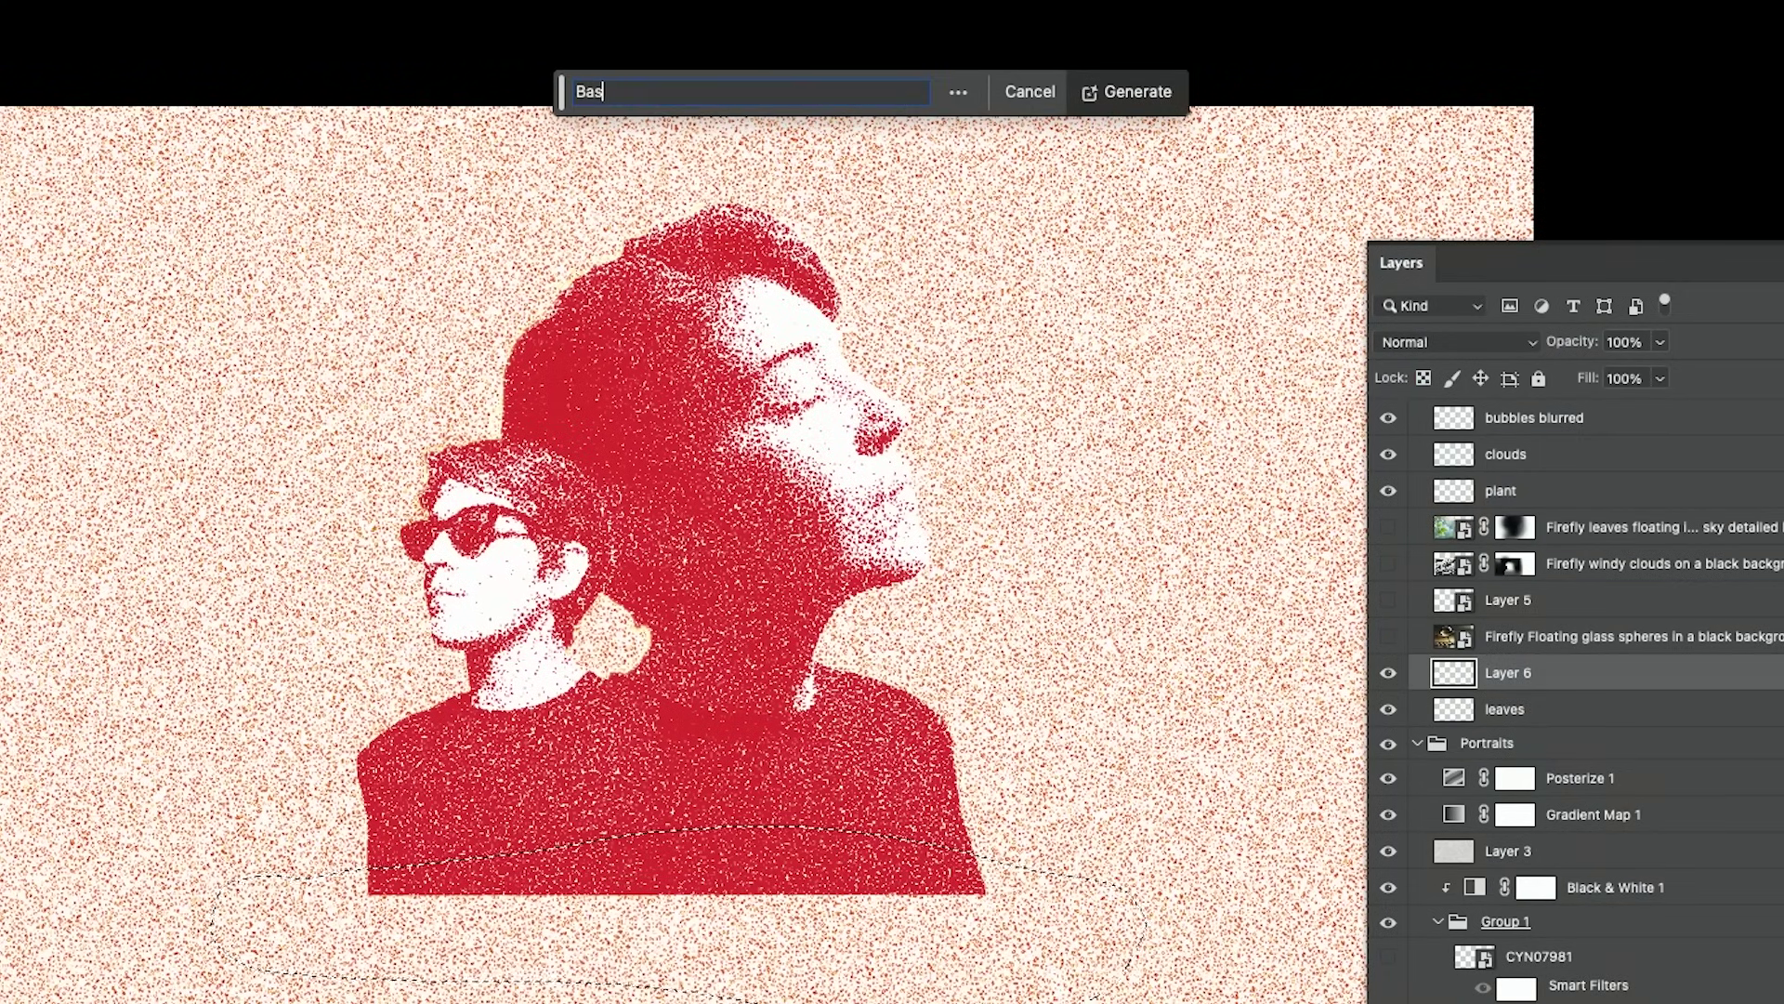